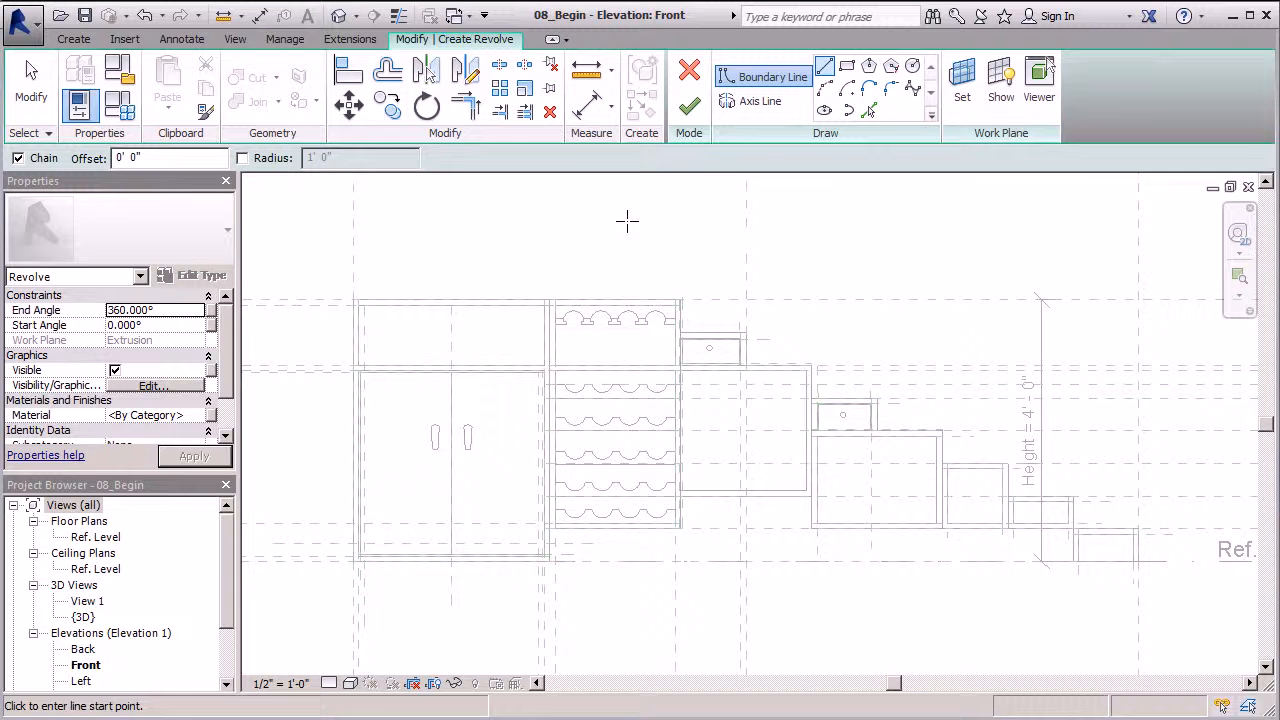
Abandon the unfinished boundary line and exit the Line tool
scroll(562, 318, up, 5)
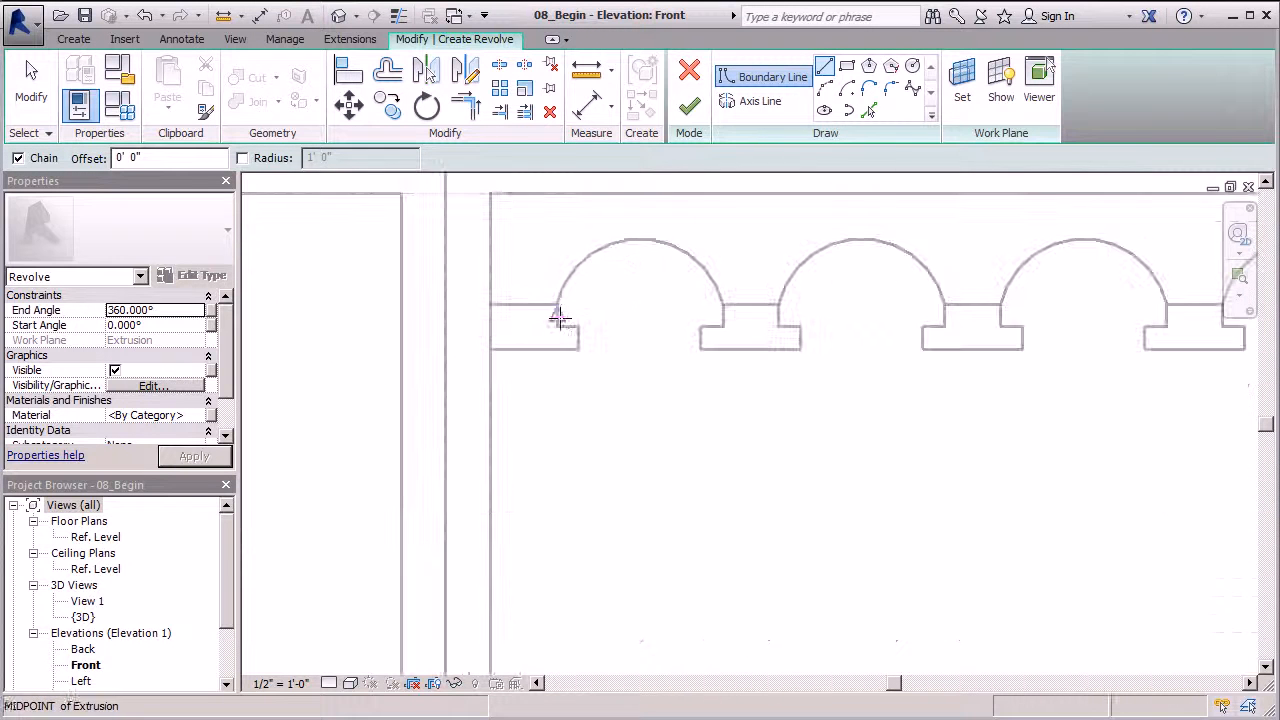
scroll(566, 320, up, 5)
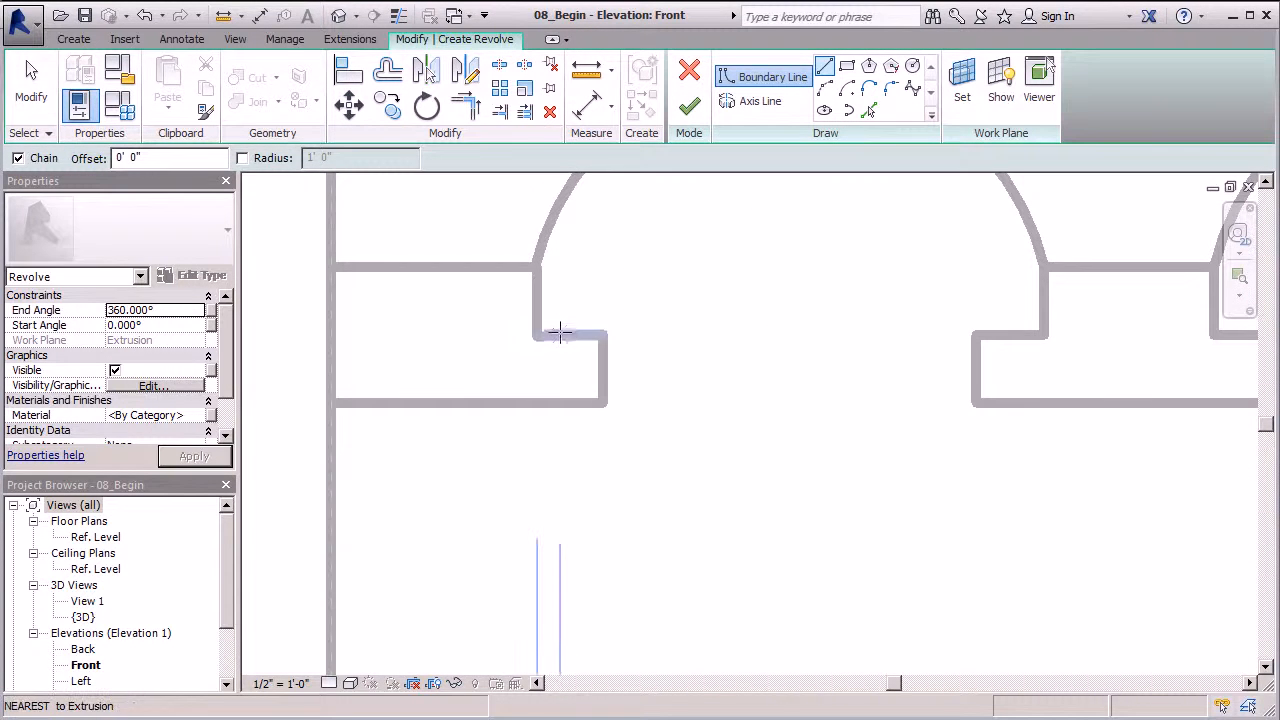
click(560, 334)
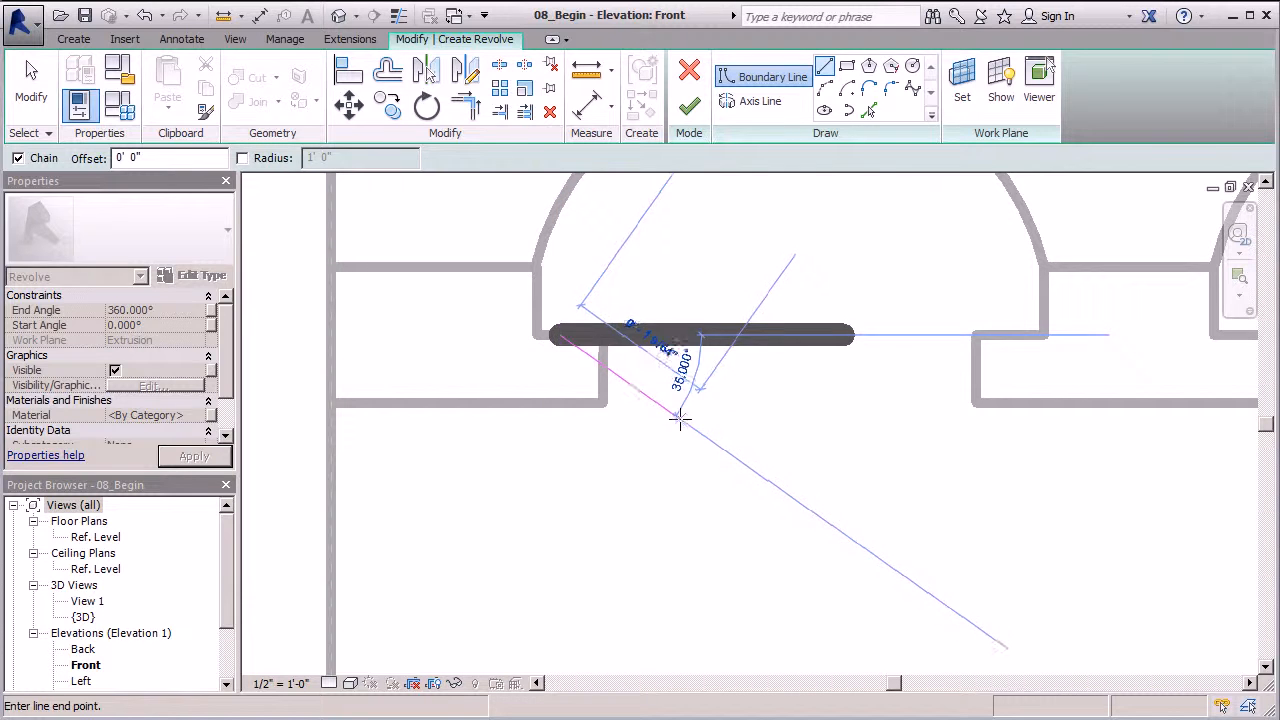
key(Escape)
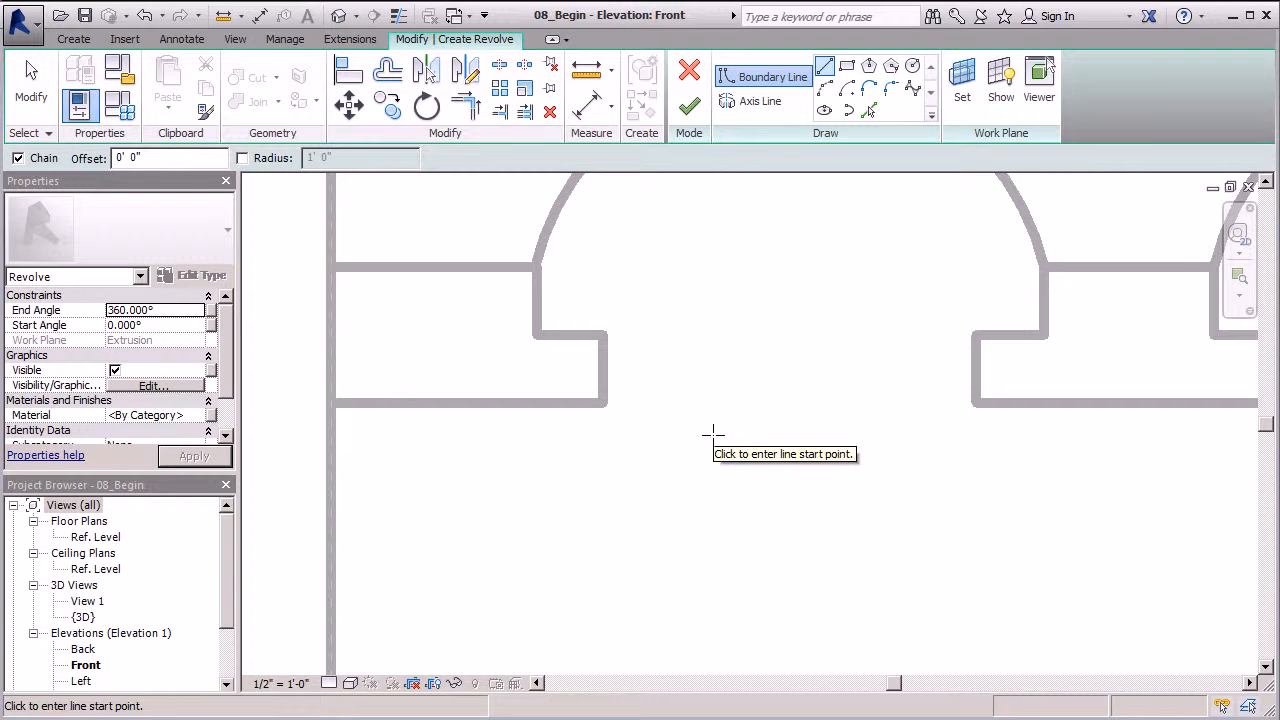
key(Escape)
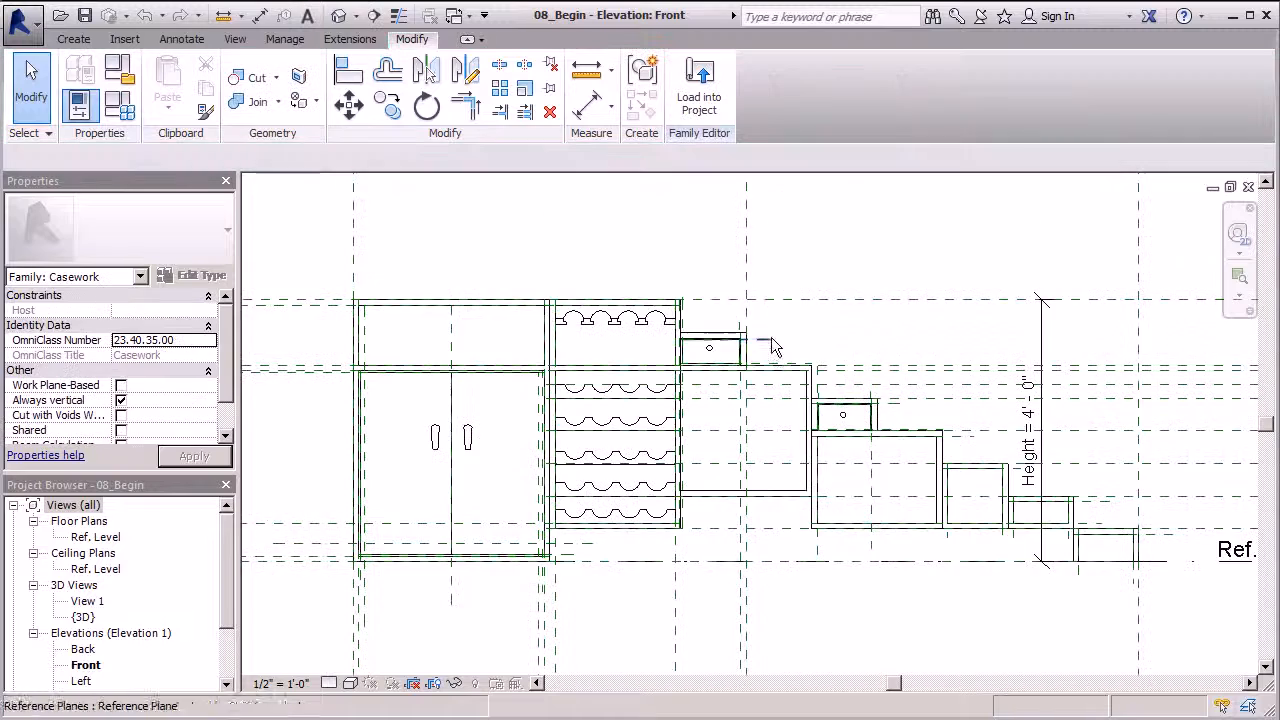
Turn on Thin Lines (TL) for the casework elevation
scroll(771, 345, up, 4)
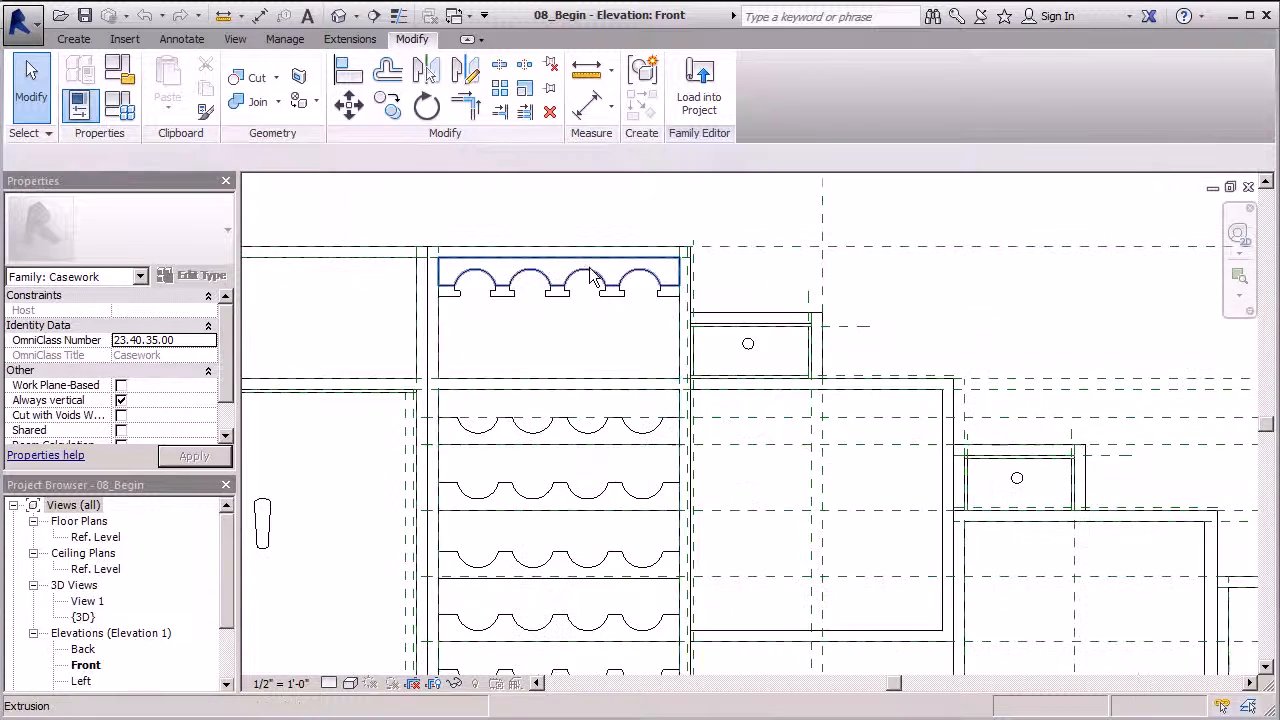
key(t)
key(l)
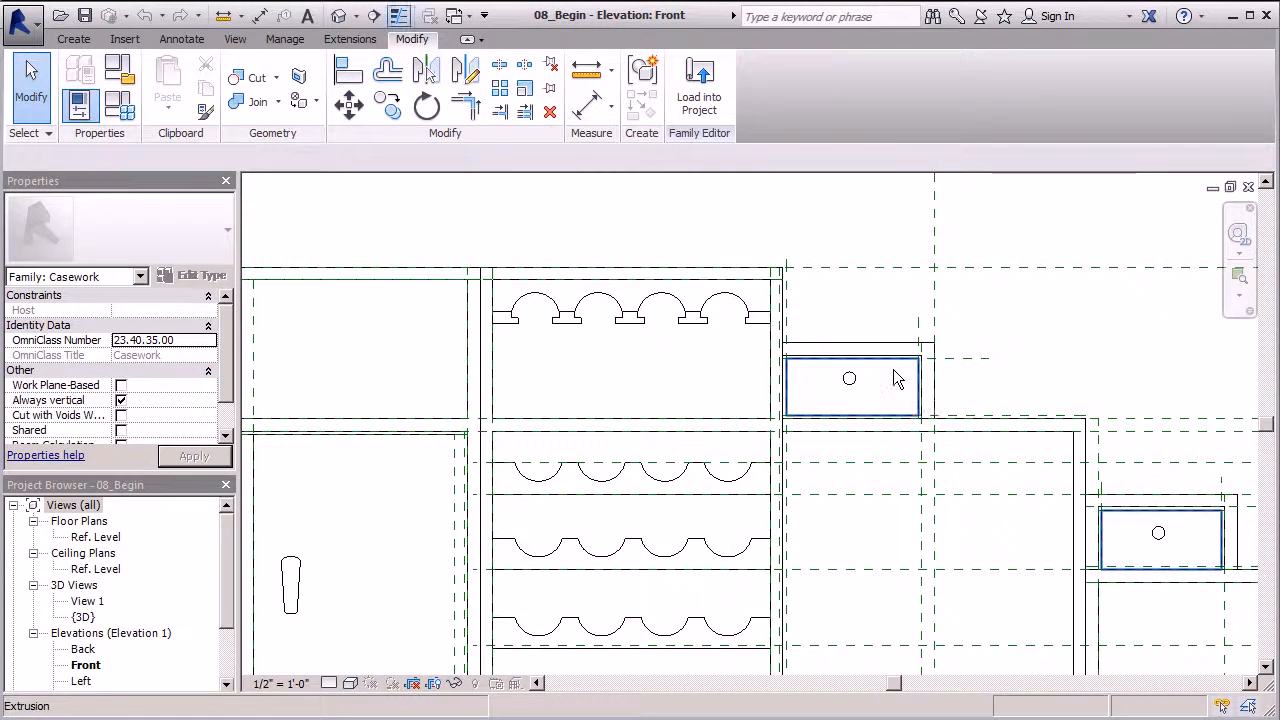
scroll(676, 310, up, 6)
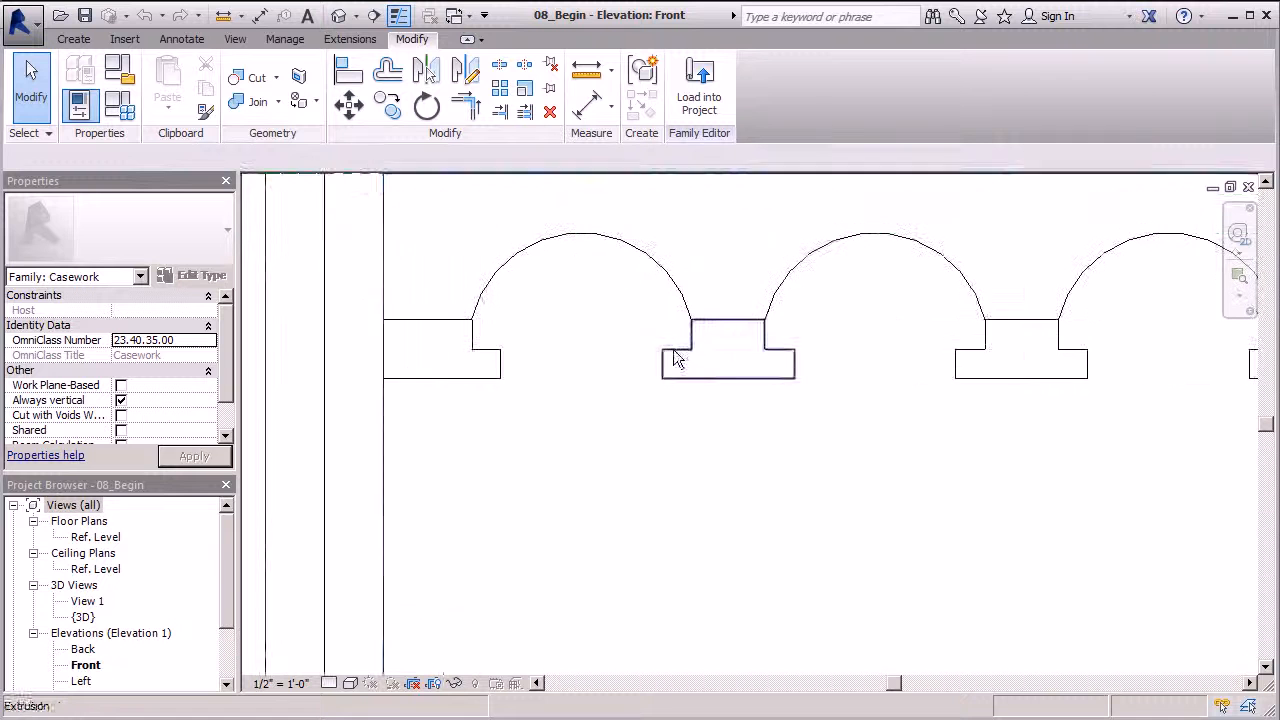
click(87, 38)
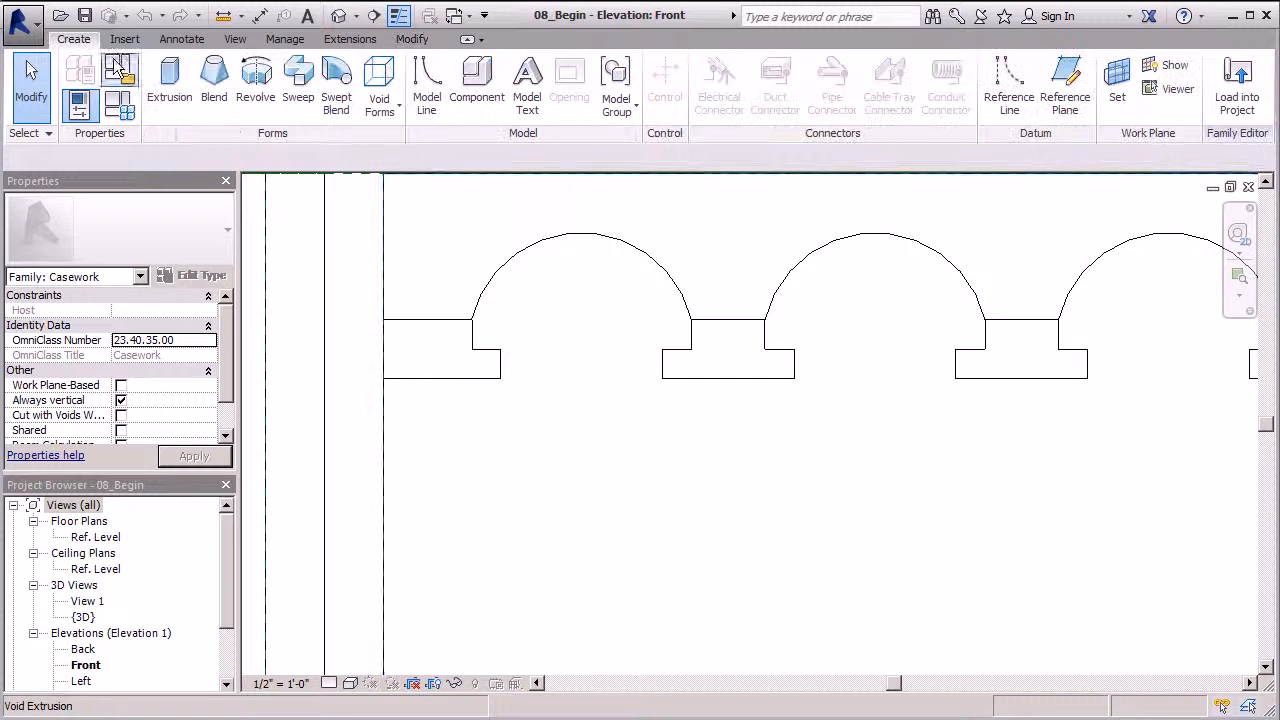
Start a revolve and sketch a thin closed rectangle under the first arch
click(253, 100)
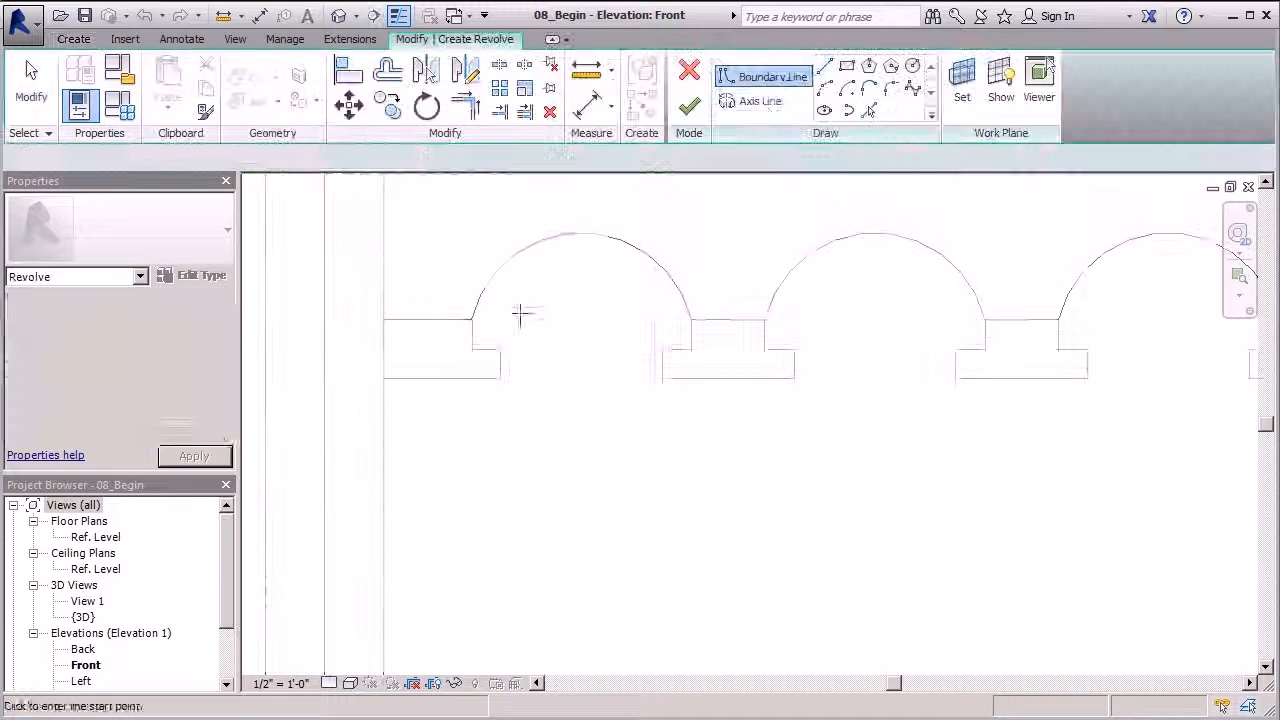
click(825, 68)
scroll(470, 340, up, 4)
click(500, 368)
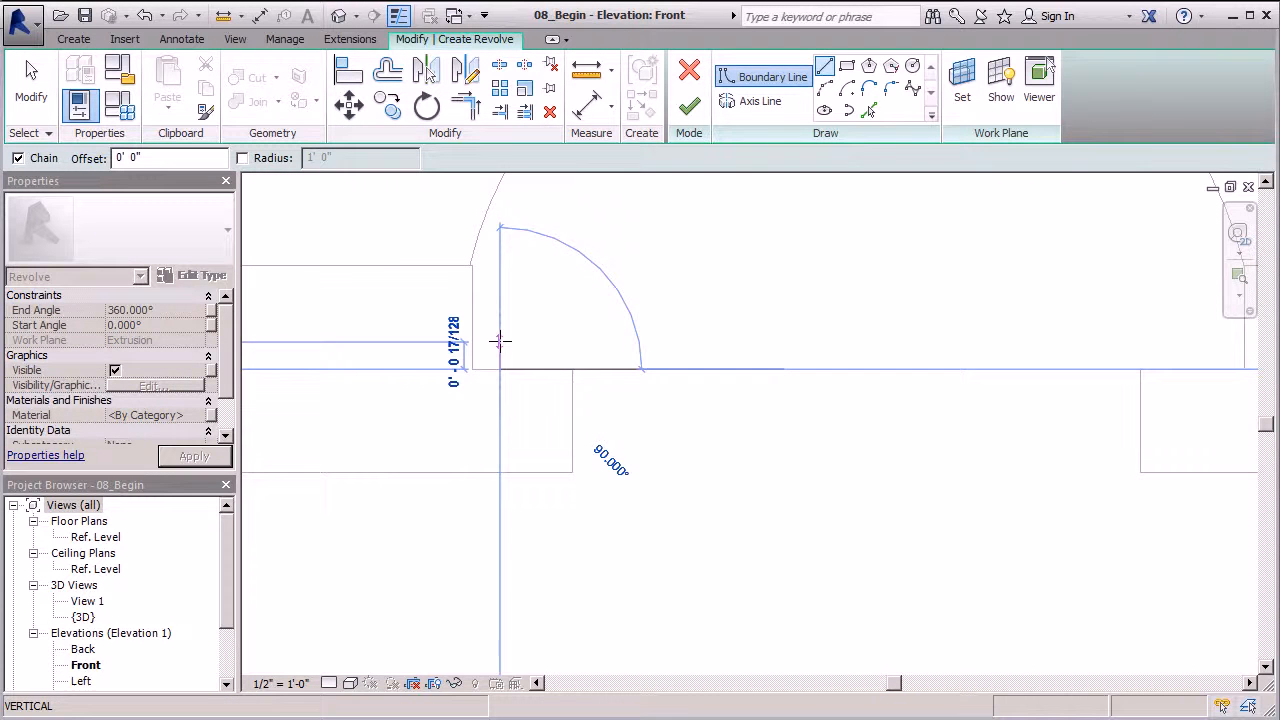
scroll(490, 345, down, 4)
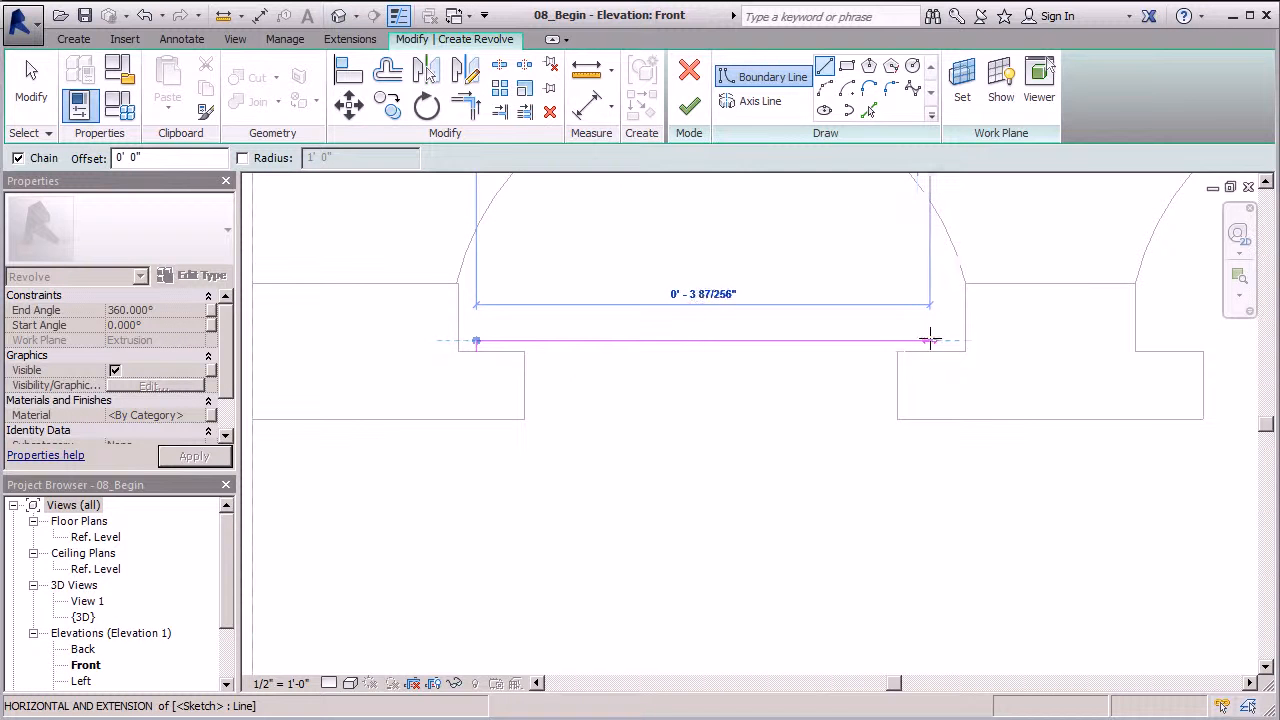
click(940, 341)
click(938, 349)
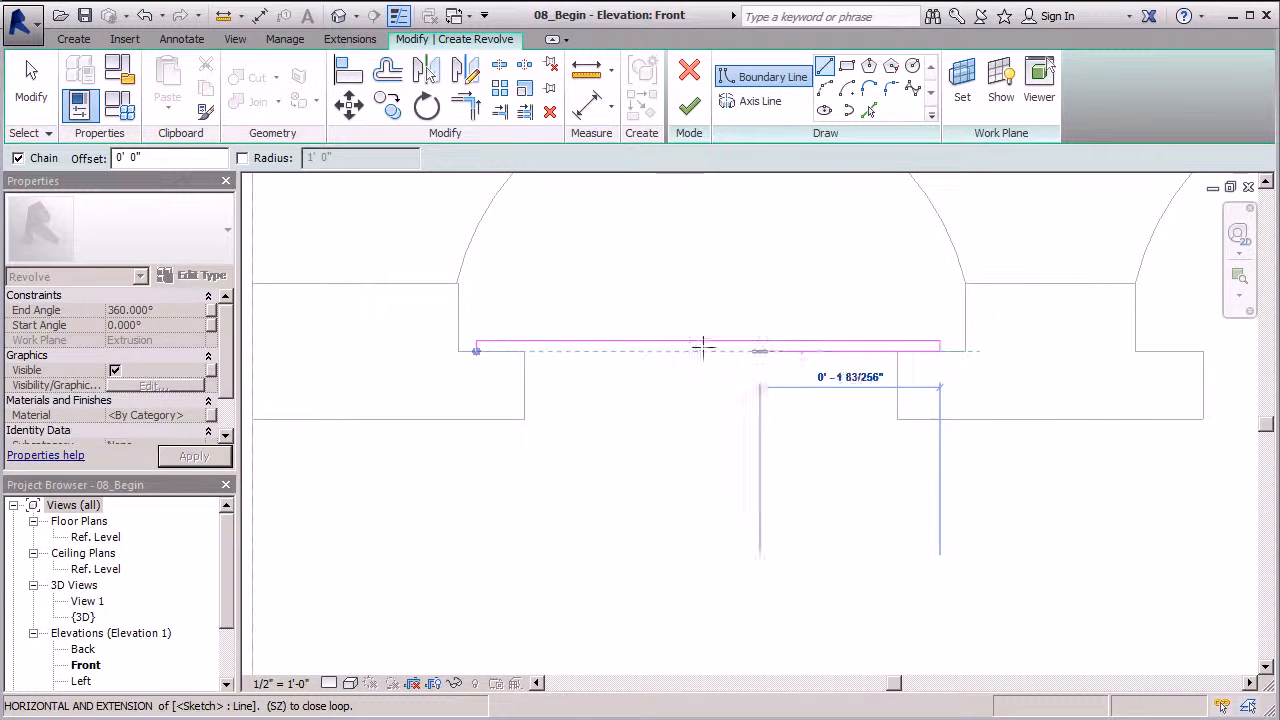
click(476, 348)
scroll(632, 265, down, 2)
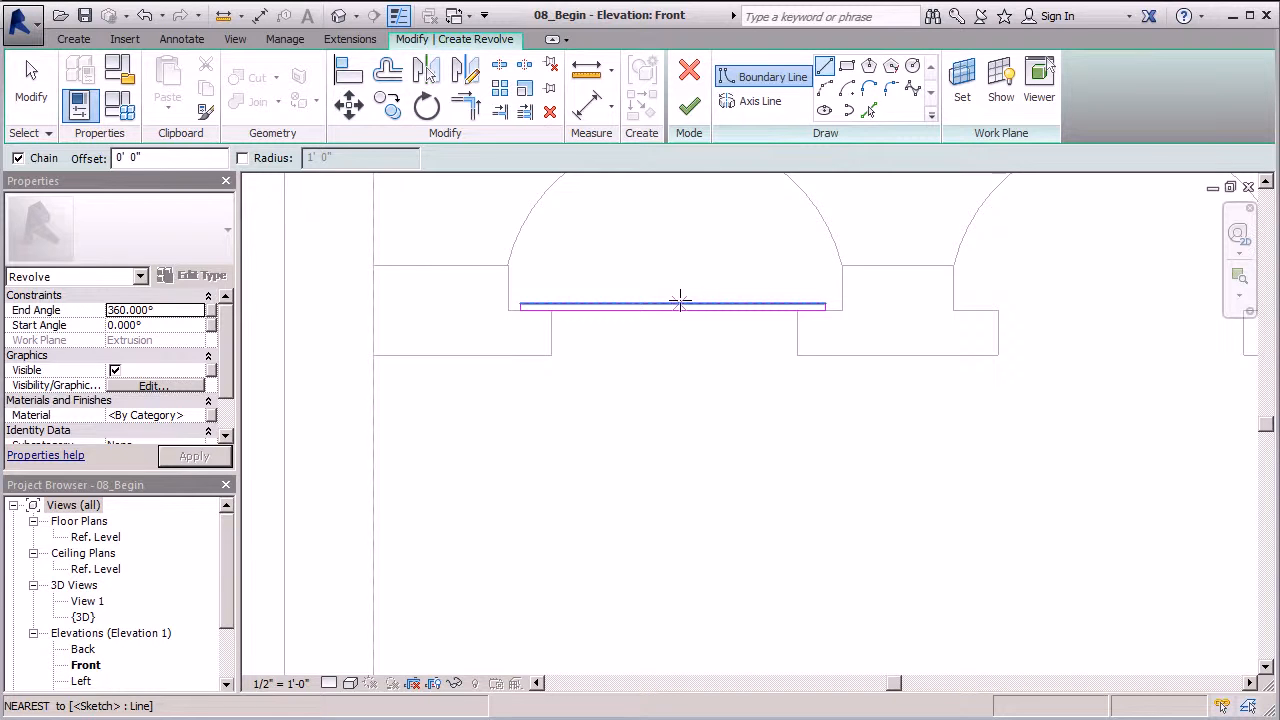
Sketch the stem profile below it with a short bottom segment and slanted edge
click(680, 300)
scroll(665, 262, down, 3)
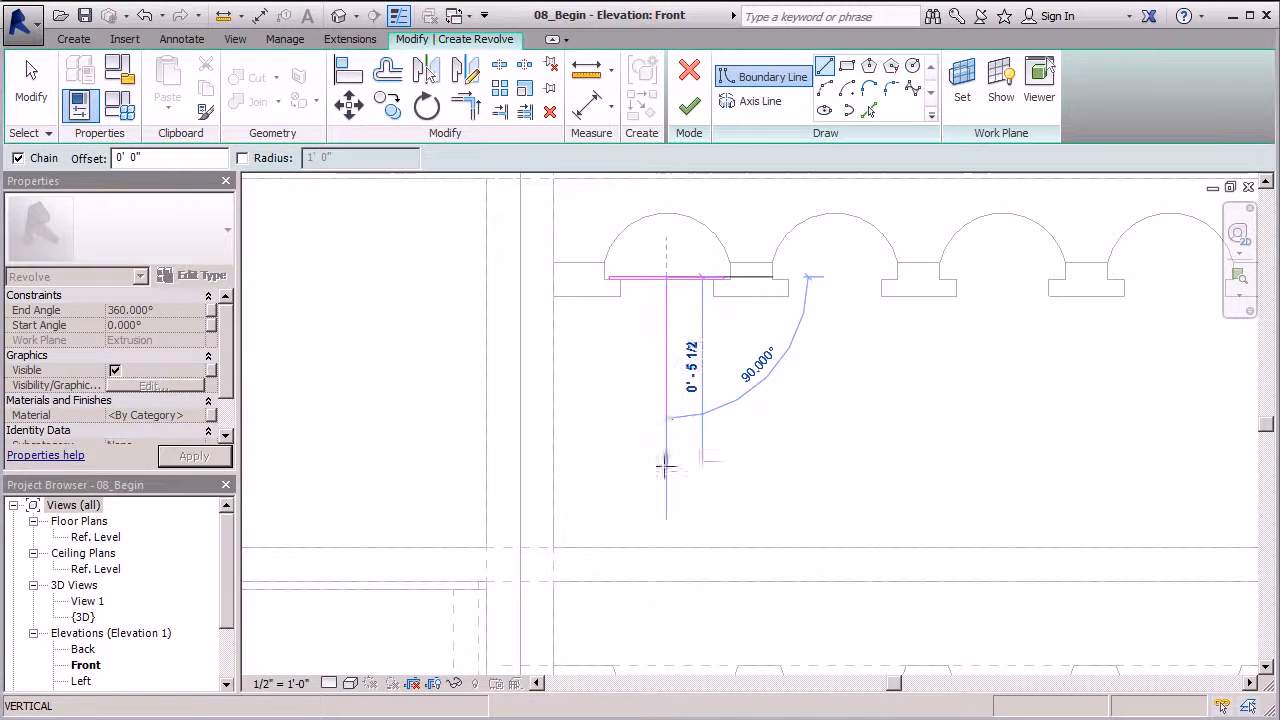
click(667, 502)
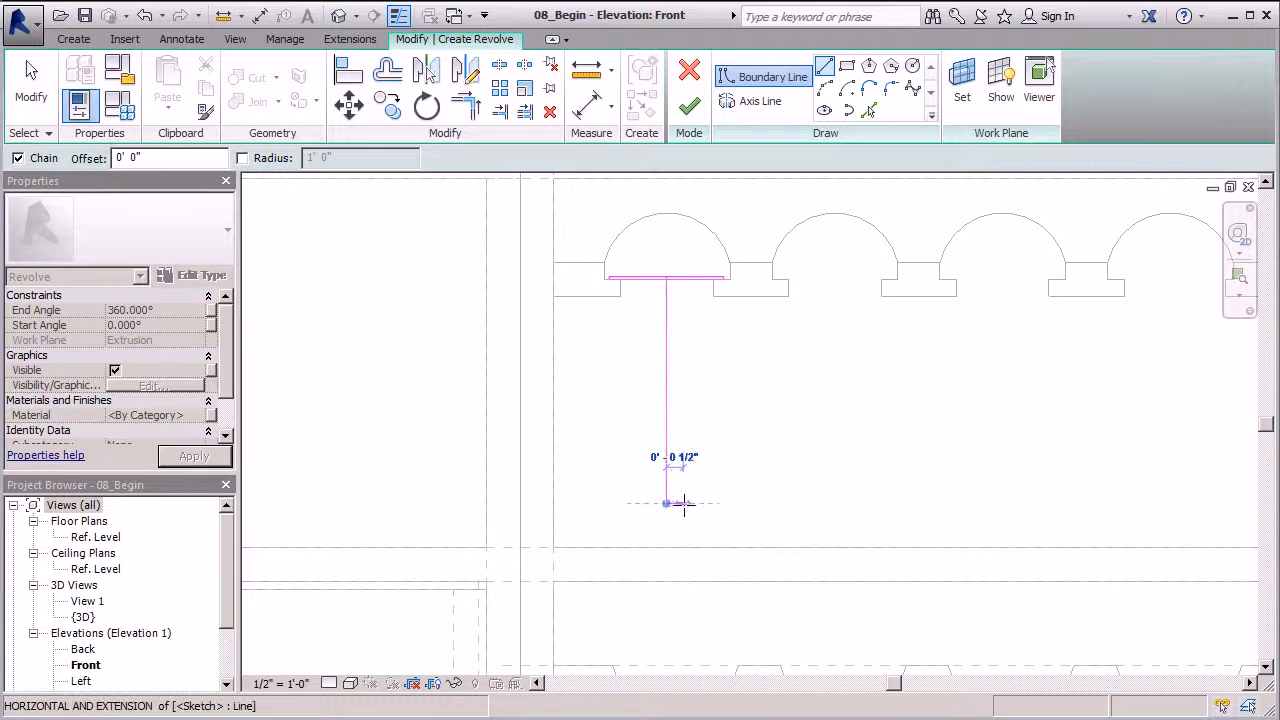
click(723, 503)
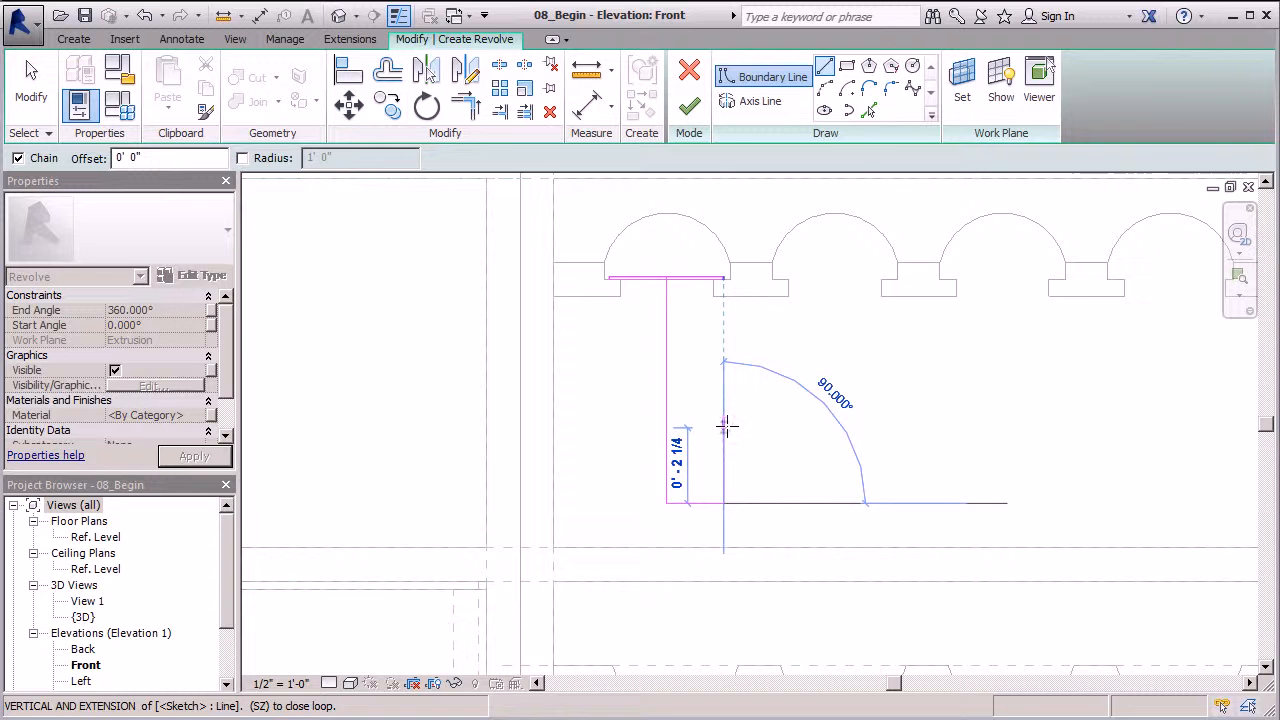
click(724, 428)
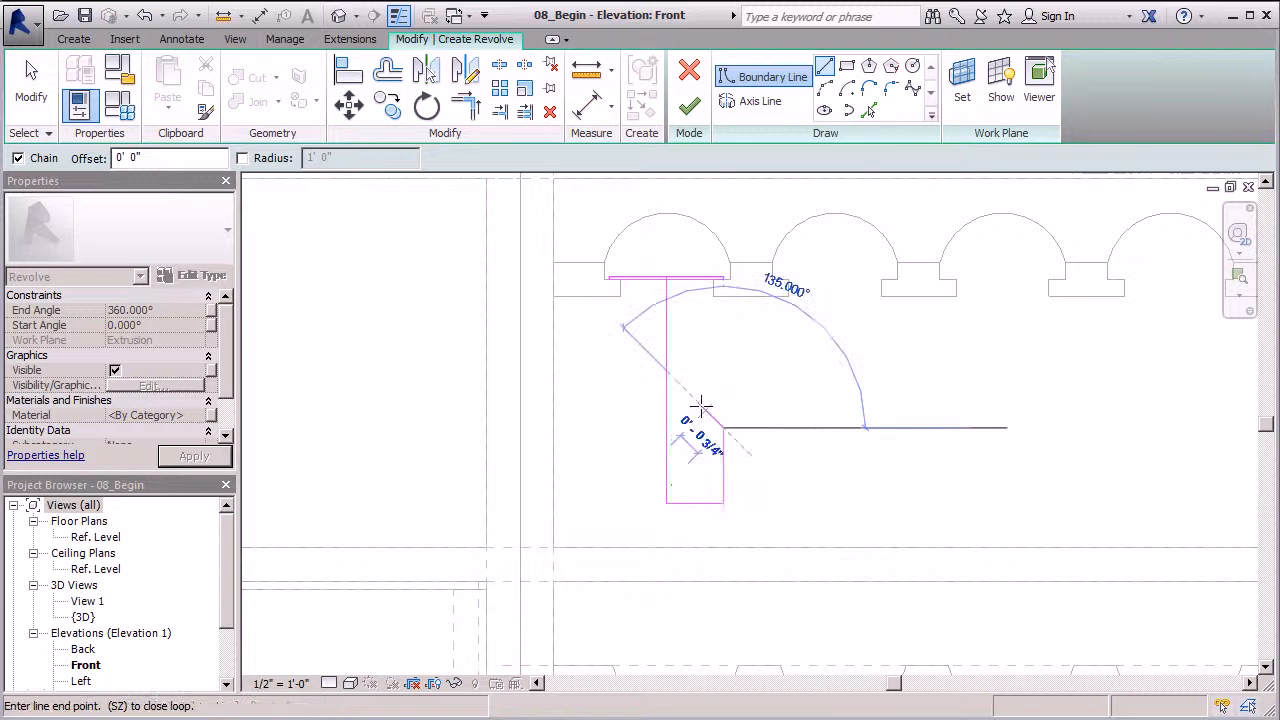
scroll(670, 377, up, 5)
click(658, 365)
scroll(680, 557, down, 3)
scroll(660, 320, up, 5)
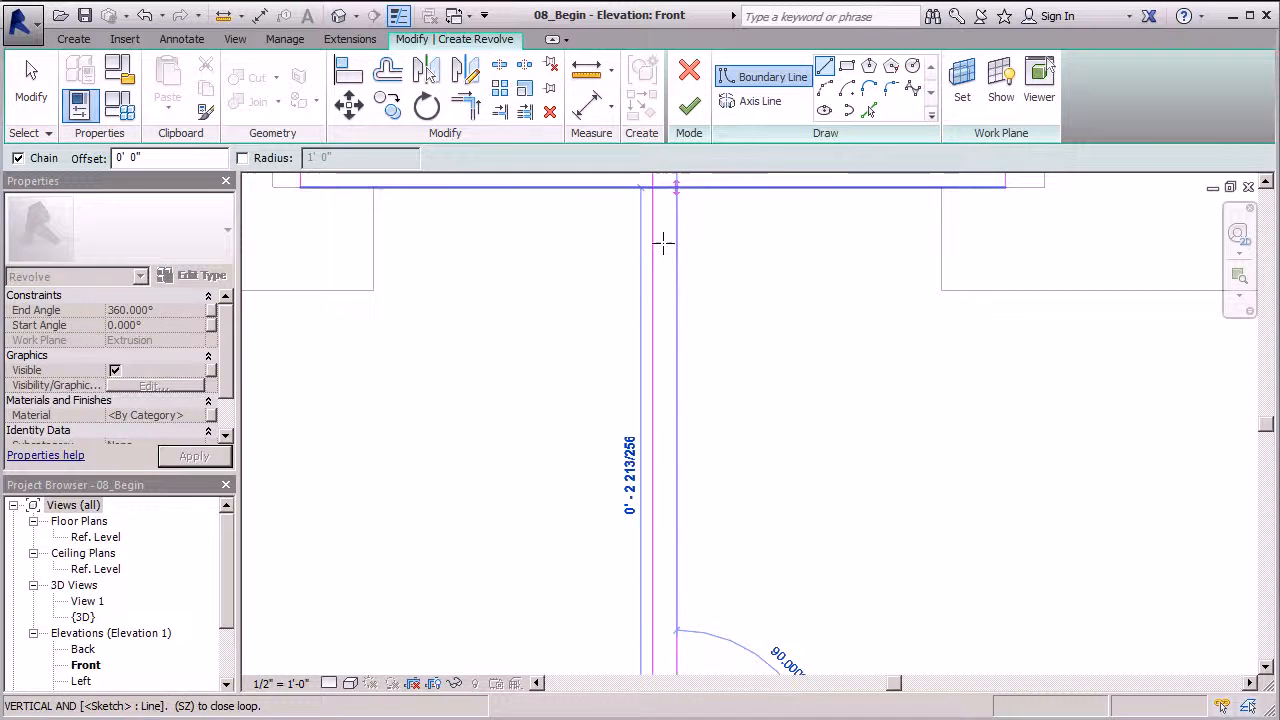
click(678, 188)
scroll(594, 443, down, 5)
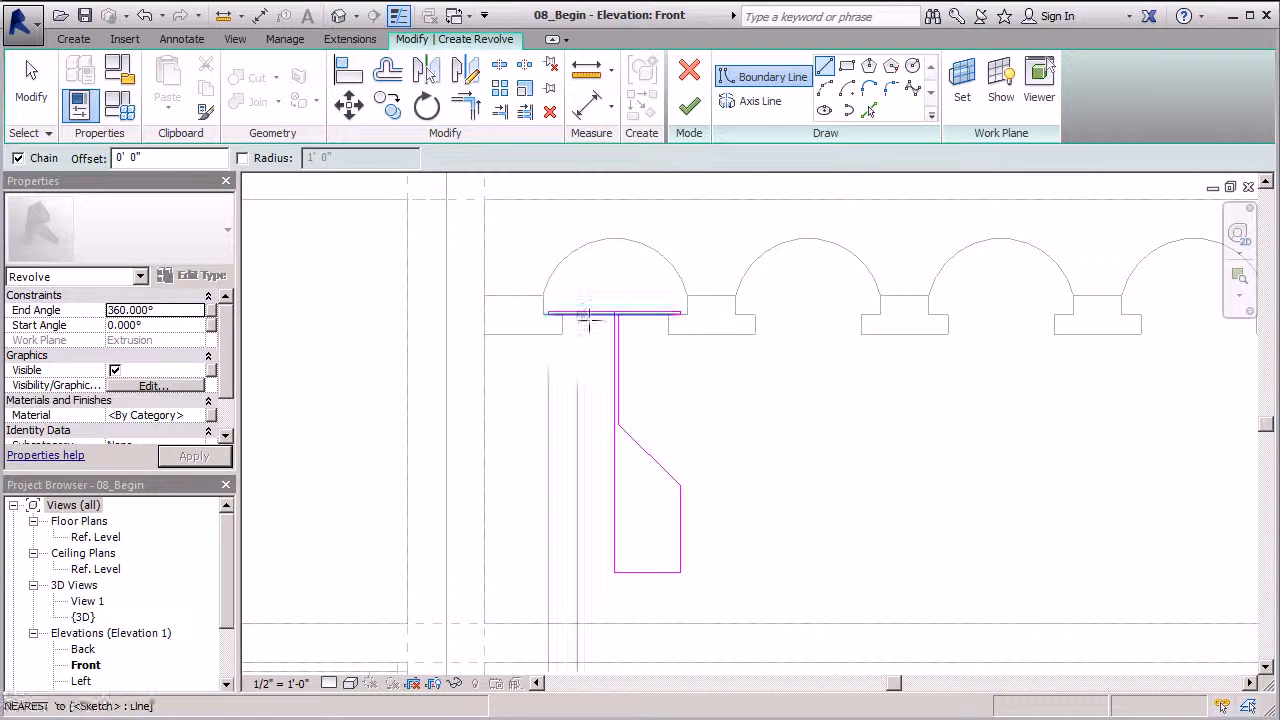
key(Escape)
key(Escape)
scroll(585, 290, up, 4)
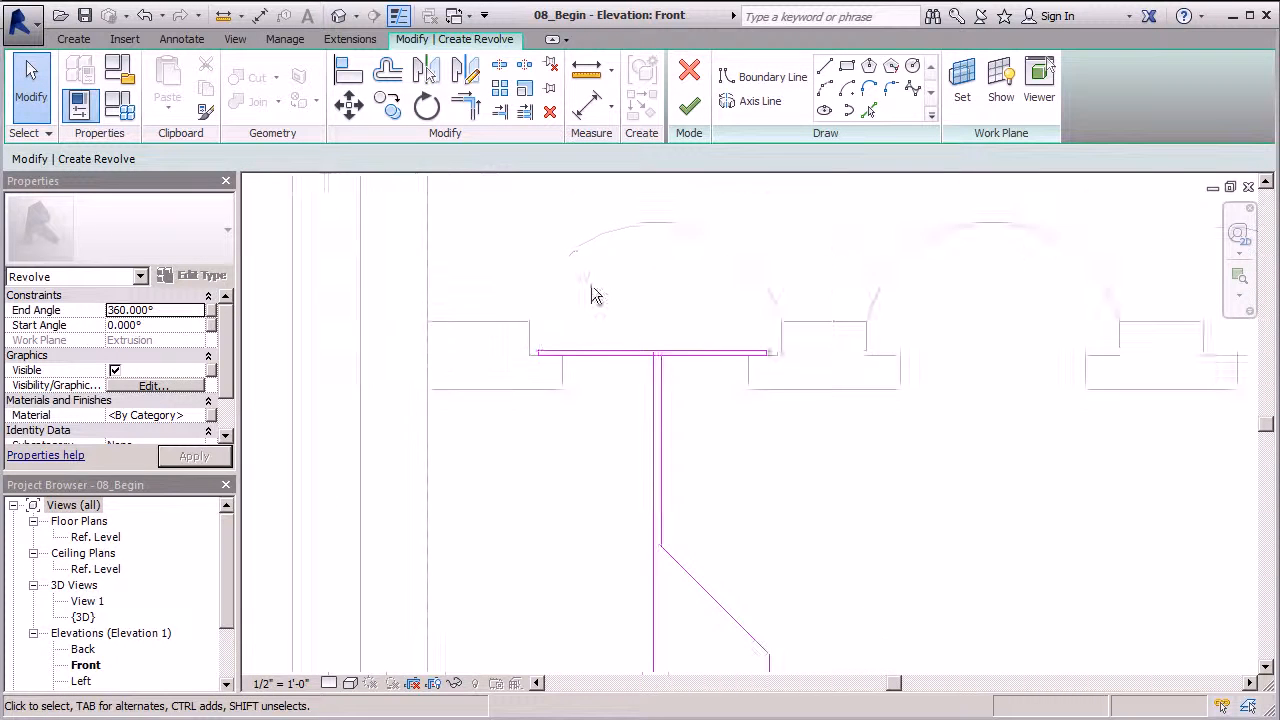
Drag the left ends of both horizontal sketch lines onto the stem
click(632, 363)
drag(492, 362, 668, 362)
click(624, 385)
click(603, 371)
drag(493, 370, 666, 366)
Delete the leftover short vertical line
drag(490, 346, 515, 377)
click(552, 114)
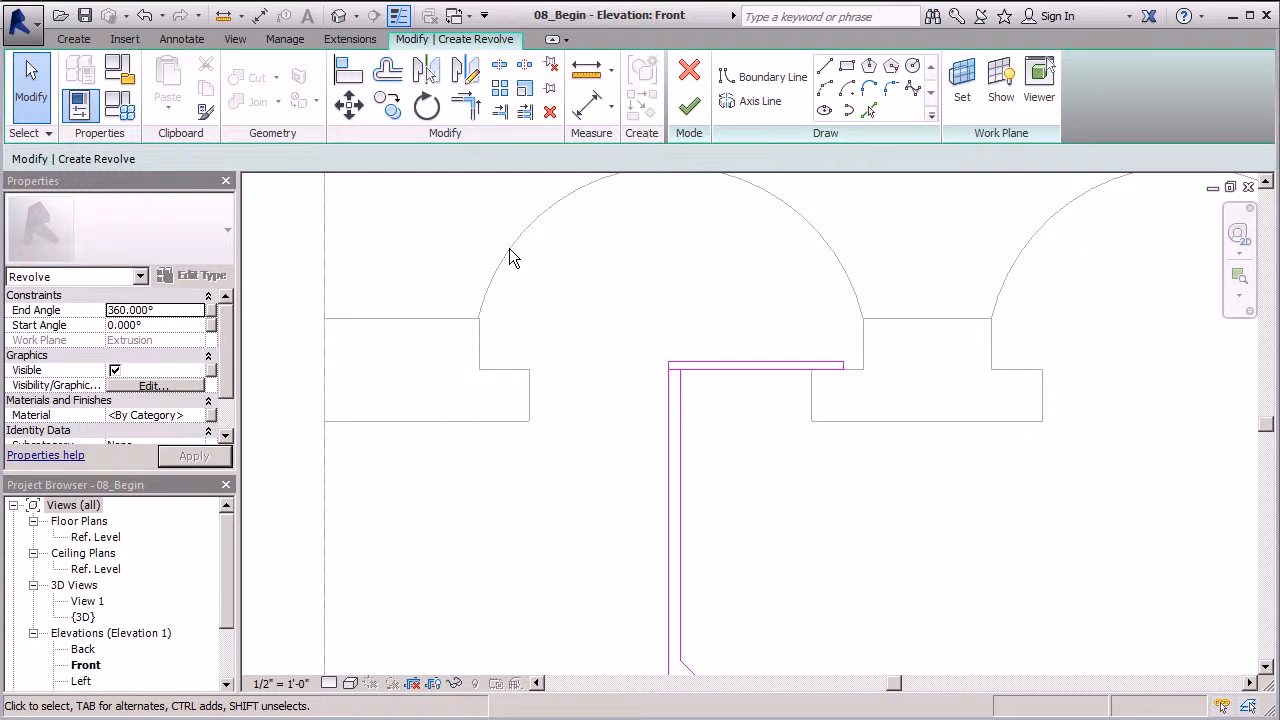
scroll(745, 280, down, 3)
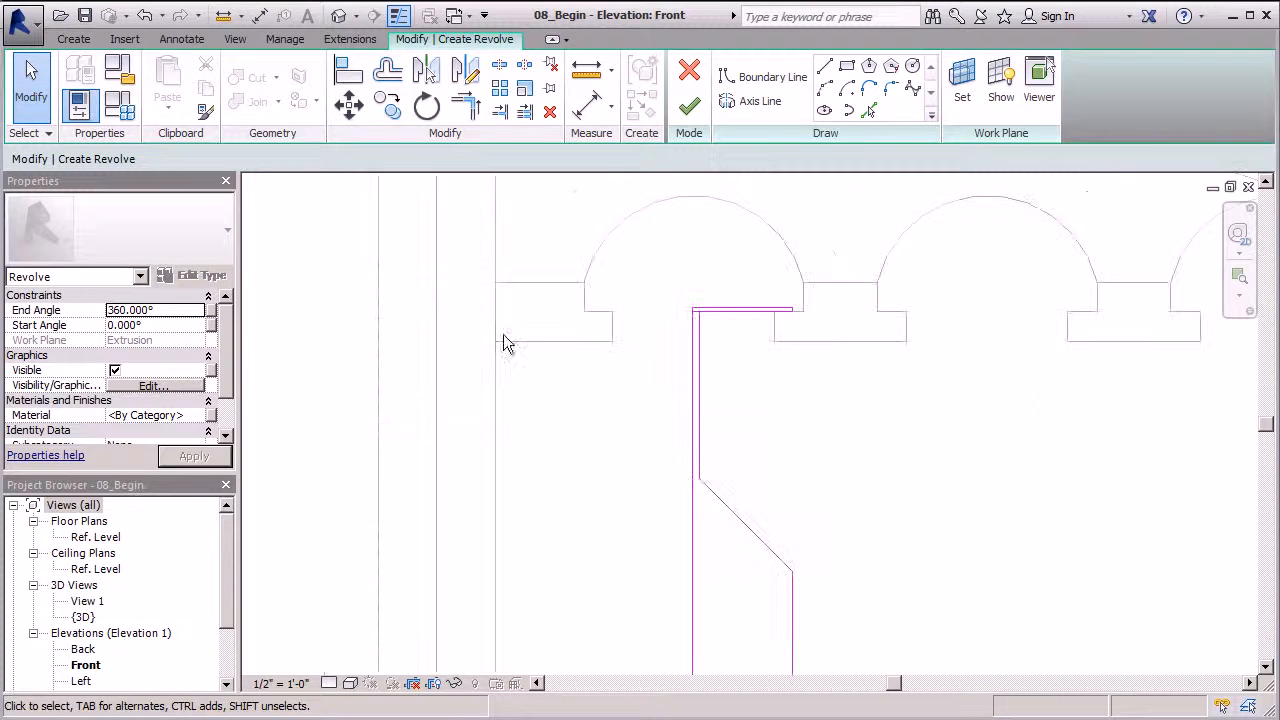
scroll(260, 180, down, 1)
Trim/Extend the top-left lines into a clean corner
click(466, 104)
scroll(680, 349, up, 5)
click(610, 283)
click(631, 252)
key(Escape)
key(Escape)
scroll(560, 210, down, 5)
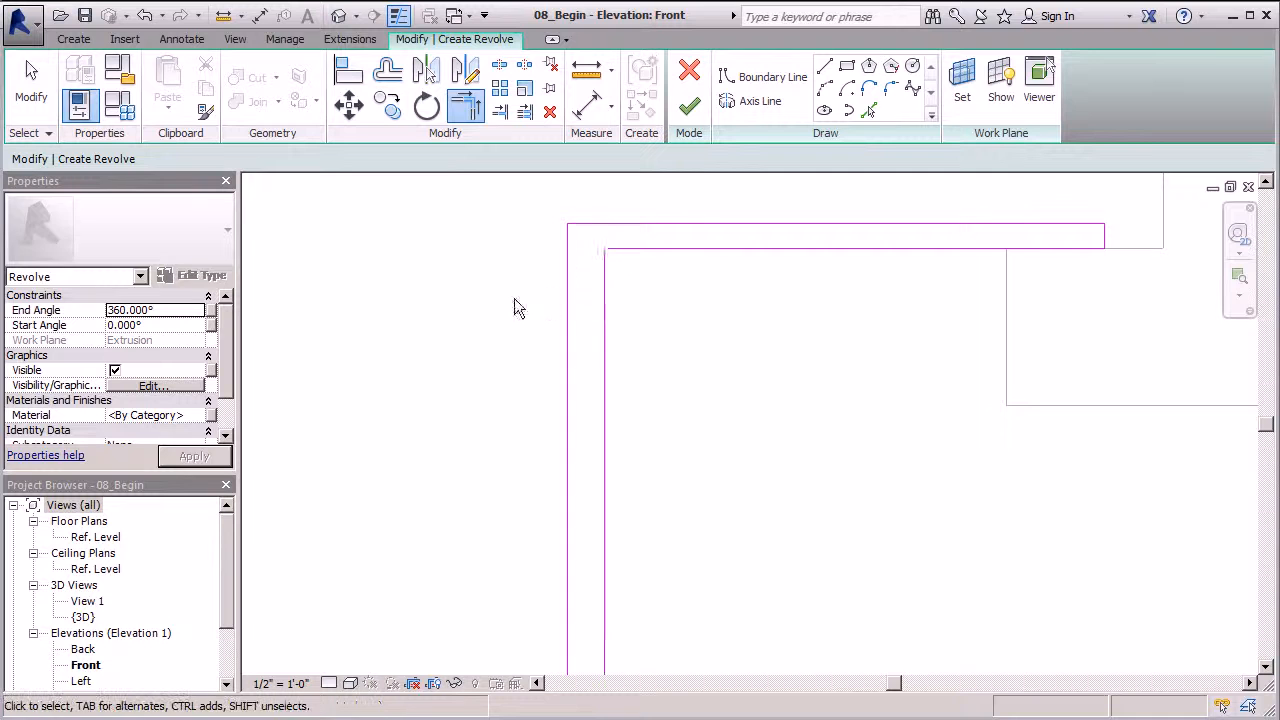
scroll(550, 405, down, 2)
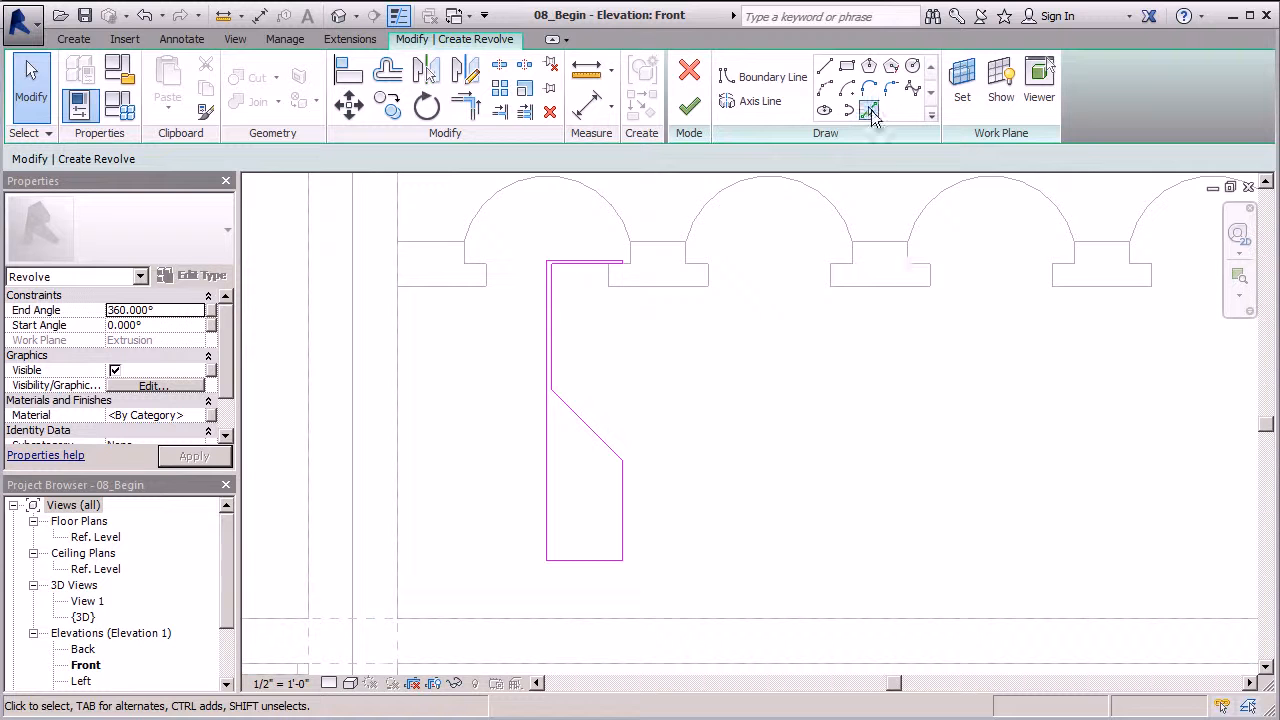
Add copies of the slanted edge and right vertical edge with Pick Lines
click(868, 110)
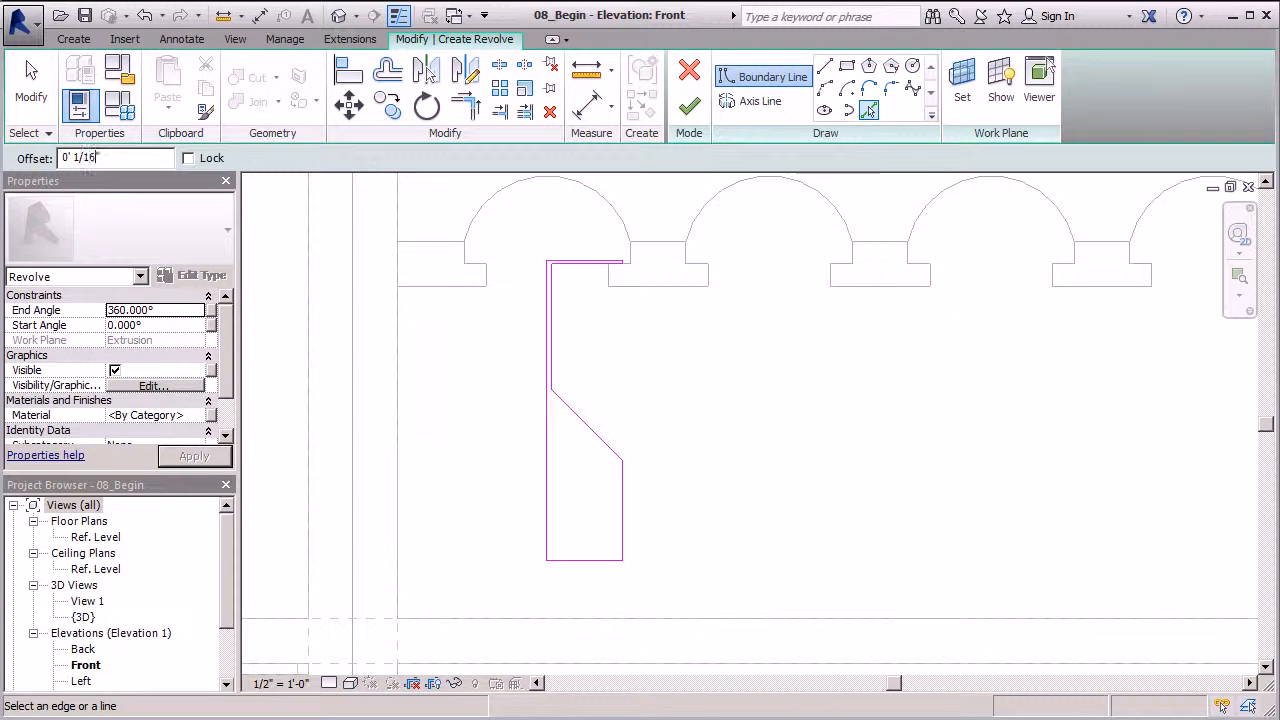
click(576, 417)
scroll(601, 481, up, 3)
click(631, 498)
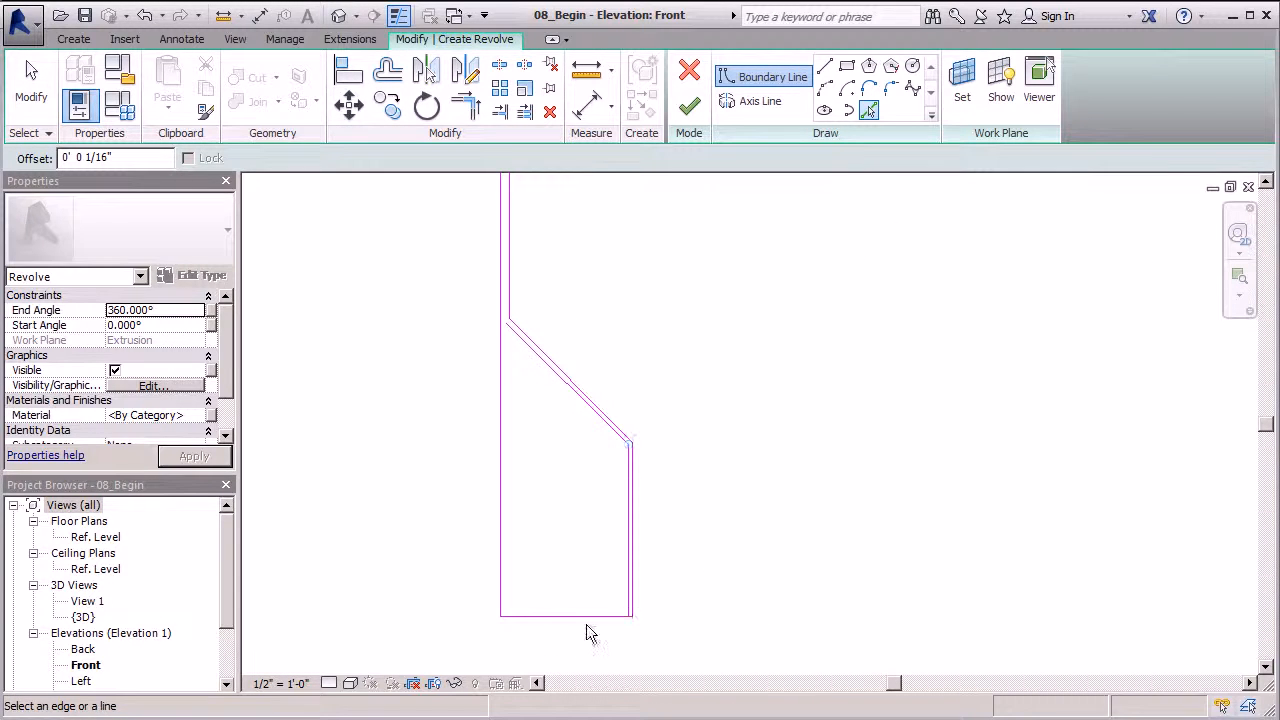
click(33, 100)
Extend the slanted line and left vertical line to meet their adjoining corners
click(522, 337)
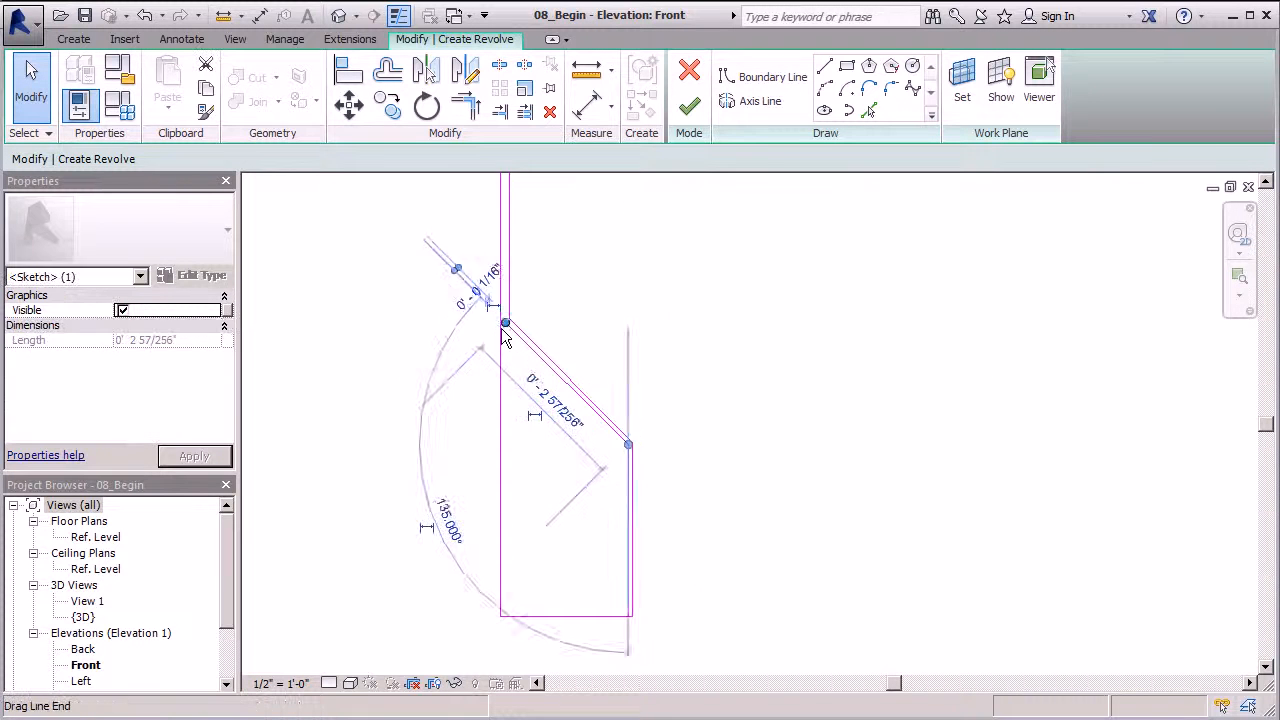
scroll(510, 320, up, 3)
drag(508, 315, 499, 306)
click(462, 271)
scroll(529, 226, down, 2)
click(512, 312)
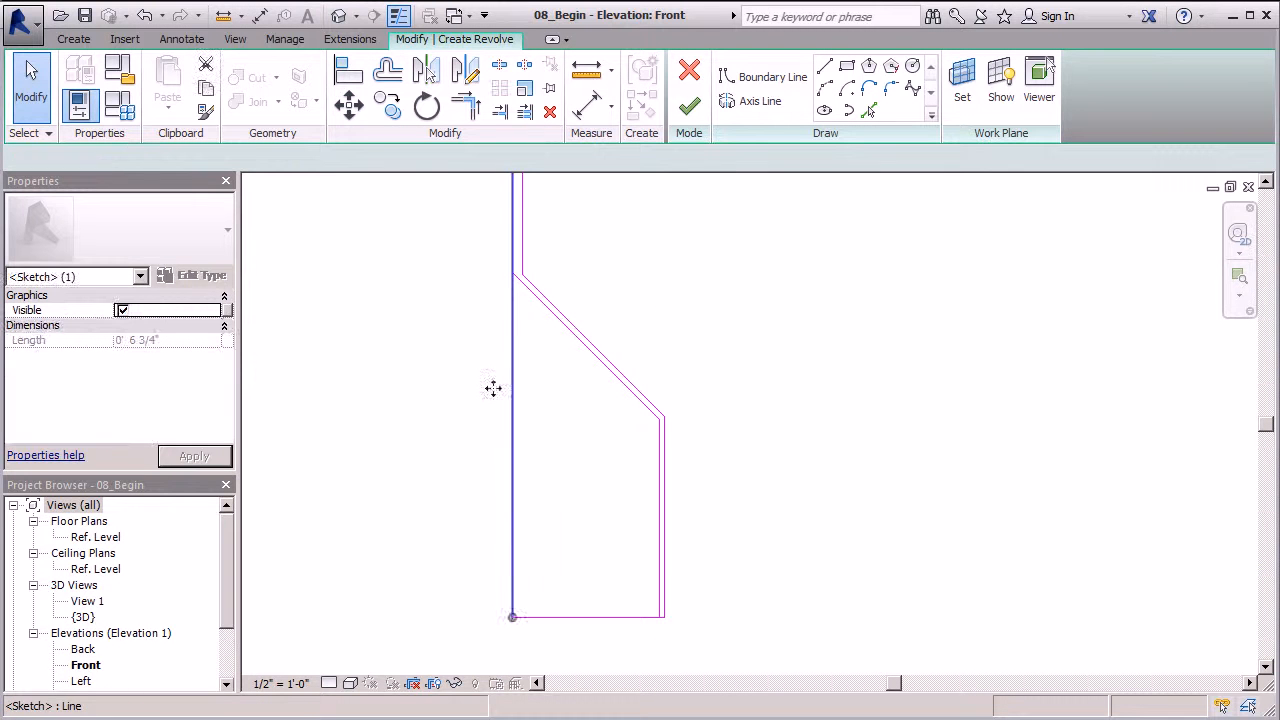
mouse_move(511, 615)
mouse_down()
mouse_move(491, 291)
mouse_move(511, 294)
mouse_move(511, 272)
mouse_up()
click(626, 297)
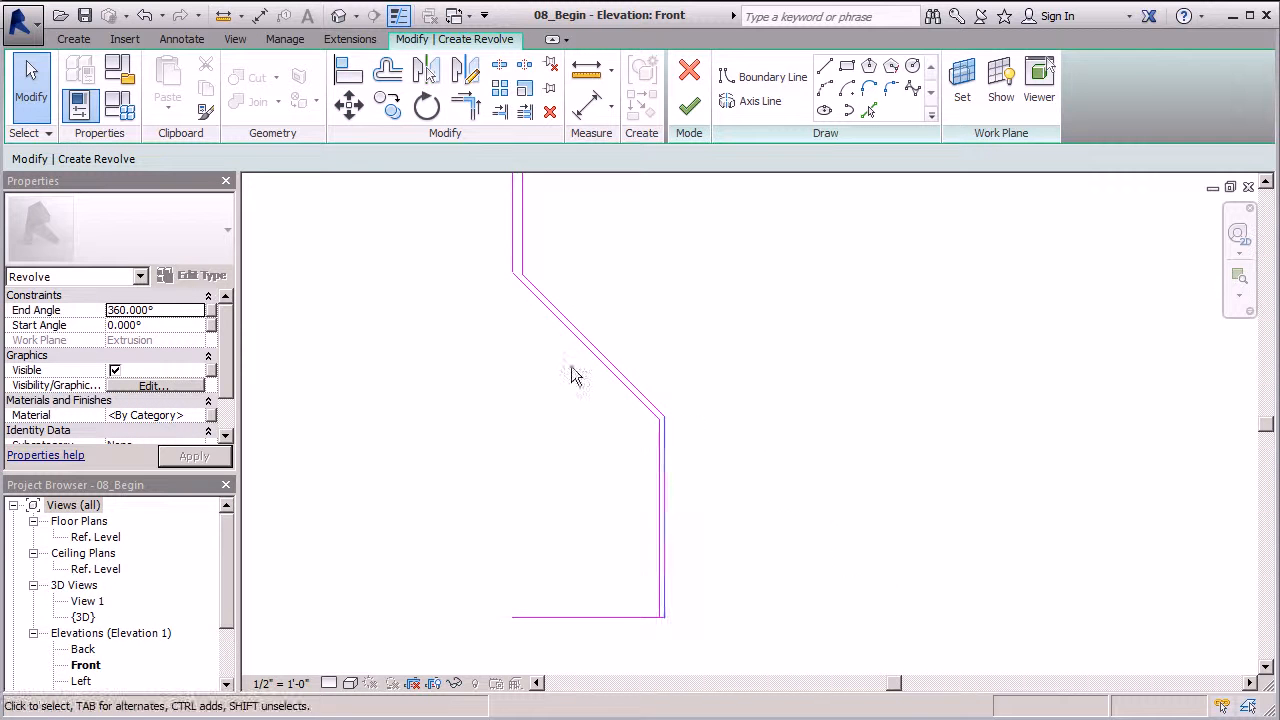
scroll(503, 262, up, 3)
scroll(535, 311, up, 3)
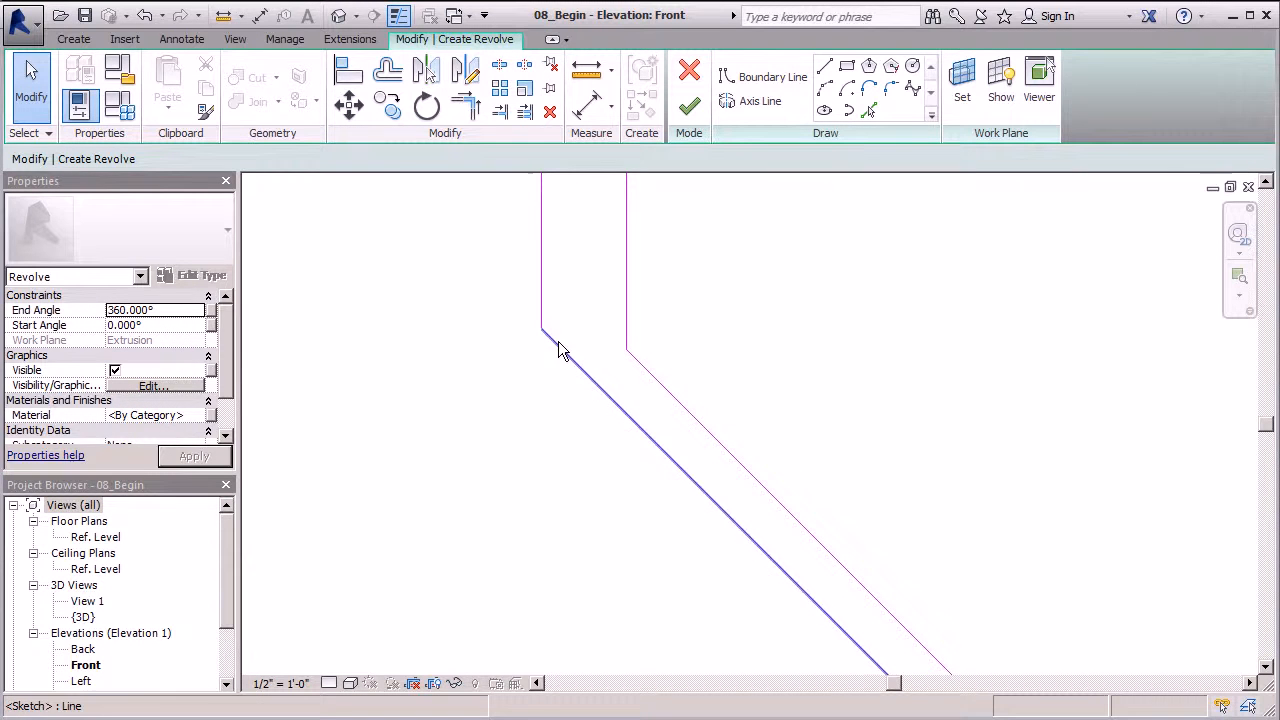
Snap the diagonal onto the vertical line and shorten the bottom line to the right corner
click(558, 344)
drag(542, 329, 537, 323)
scroll(523, 266, down, 4)
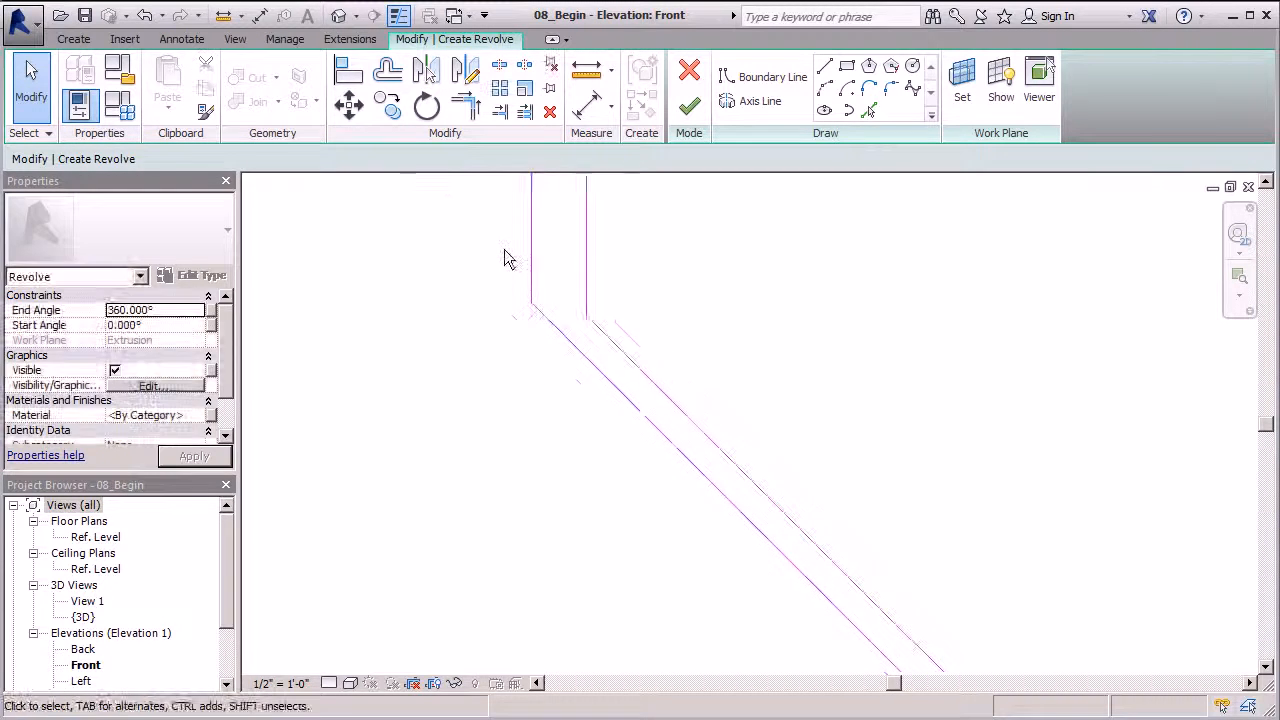
scroll(680, 547, up, 3)
click(703, 536)
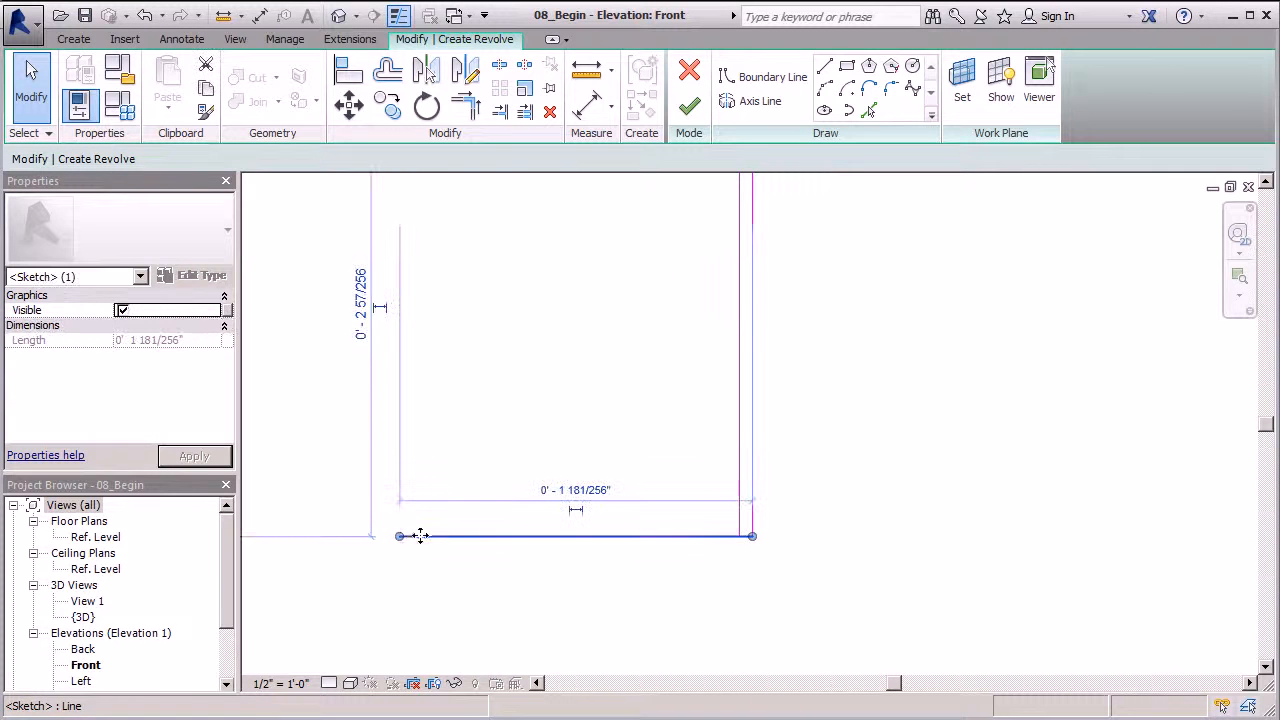
drag(400, 536, 739, 537)
click(879, 504)
scroll(540, 565, down, 5)
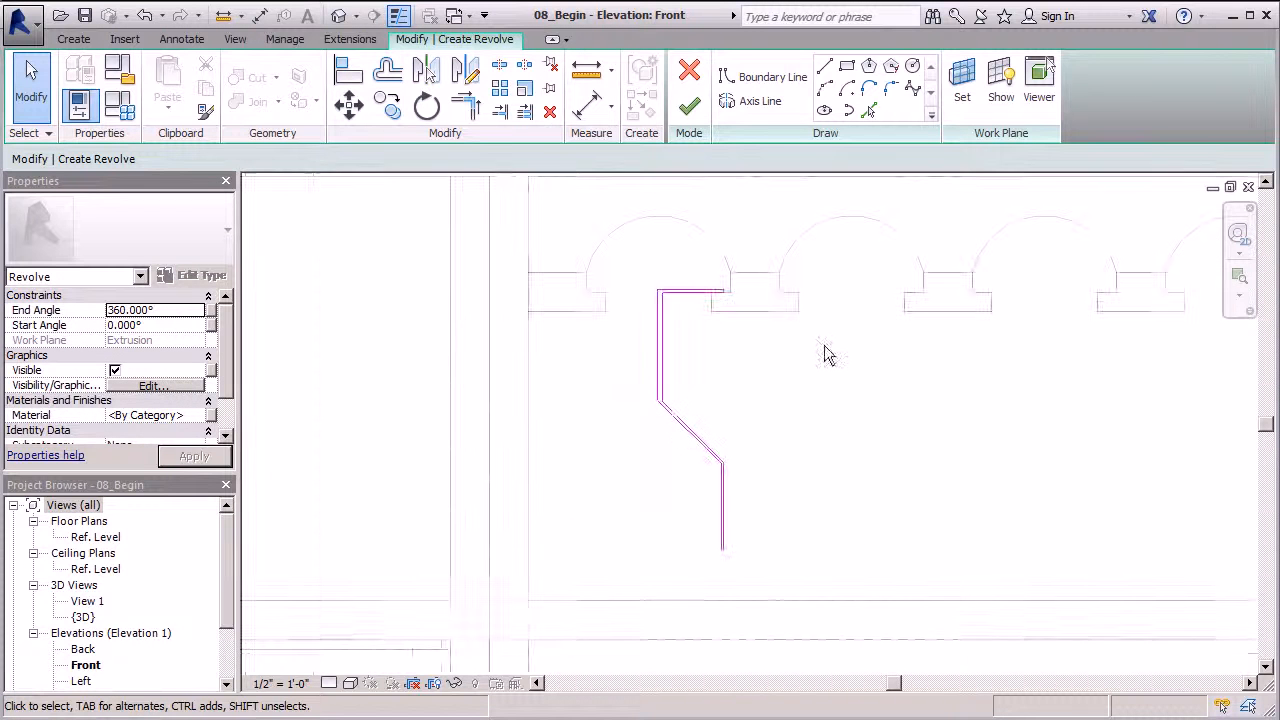
Draw a vertical axis along the profile's left edge and finish the revolve
click(760, 102)
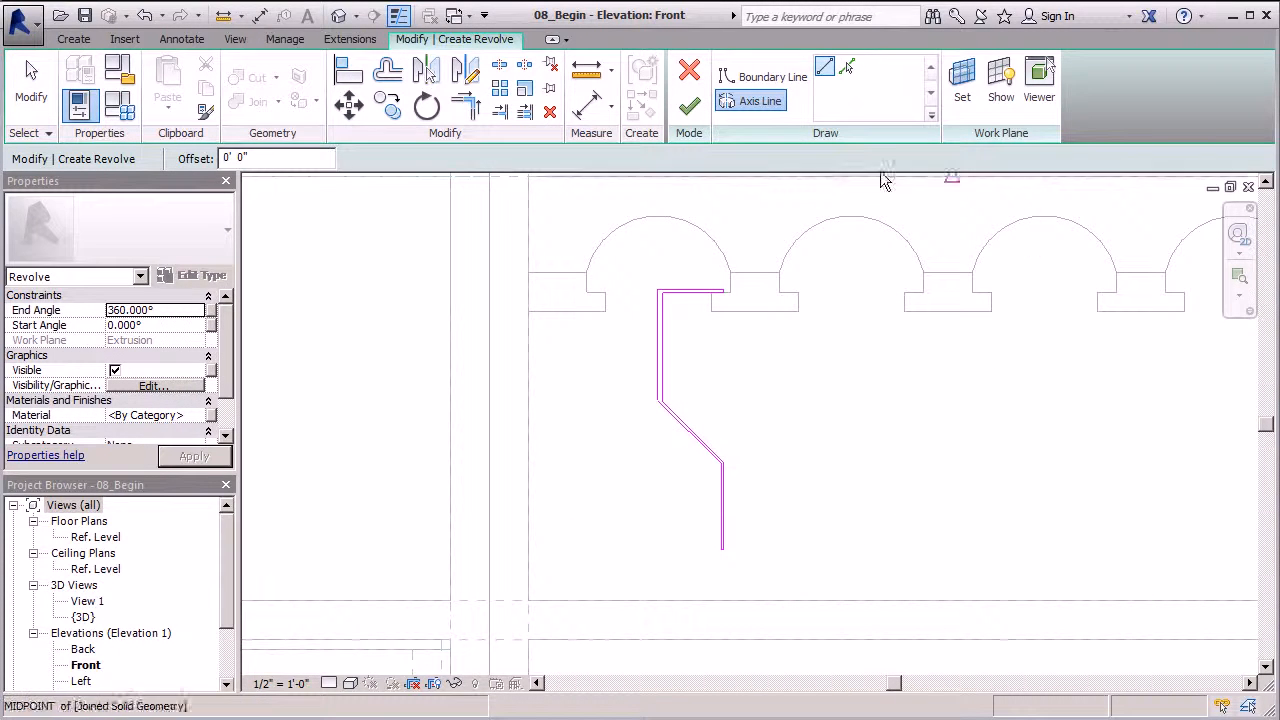
scroll(662, 293, up, 3)
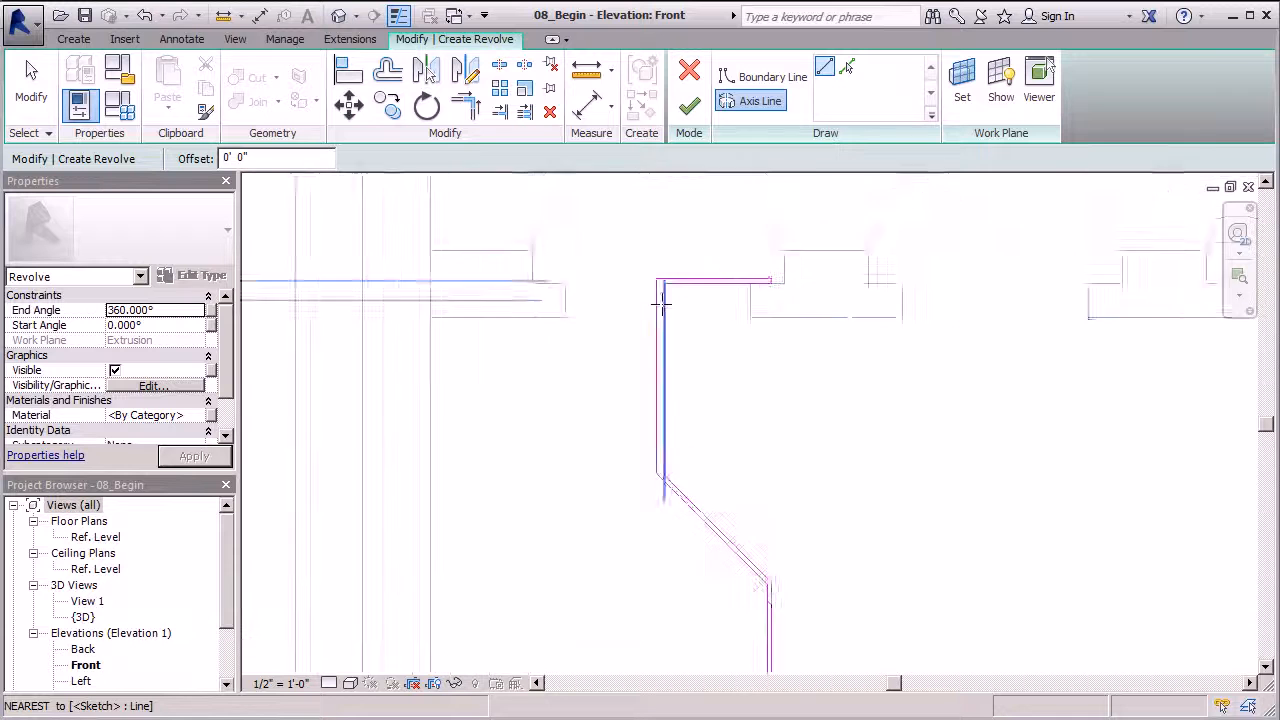
click(655, 237)
scroll(606, 480, down, 2)
click(640, 514)
click(689, 105)
click(955, 543)
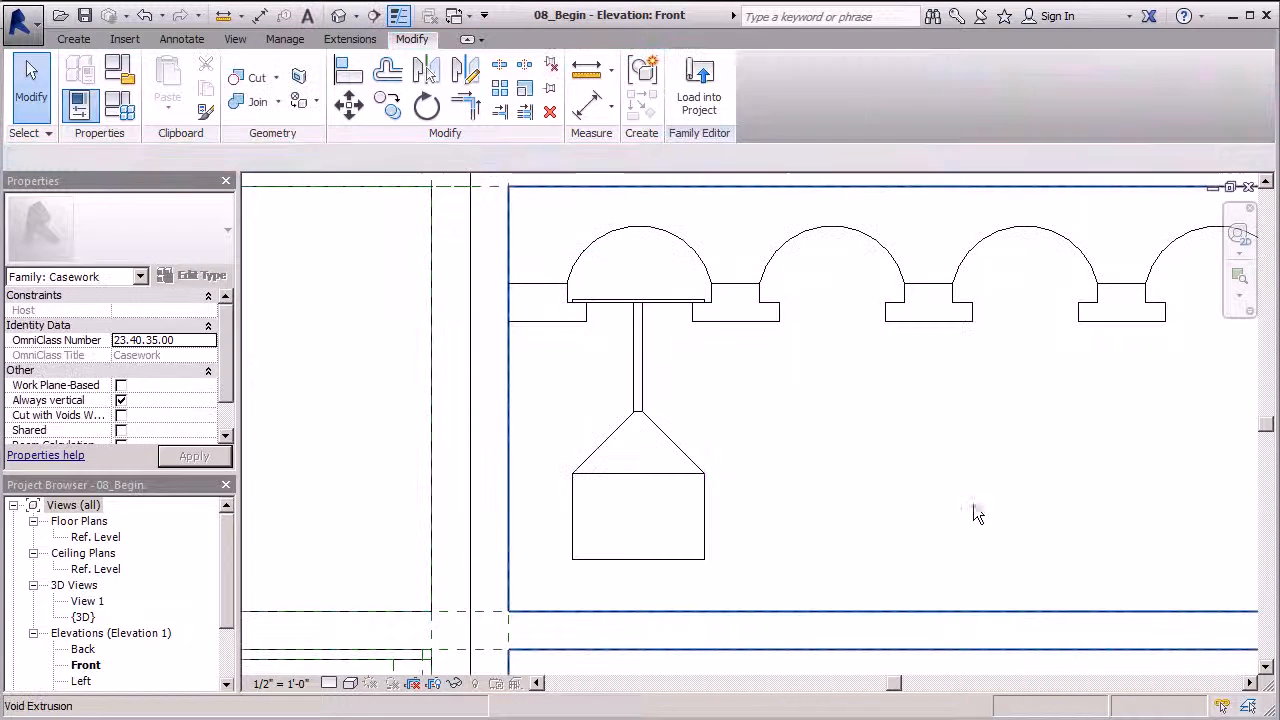
In the 3D view, select the wine glass and open its Material browser
click(339, 16)
scroll(620, 323, up, 4)
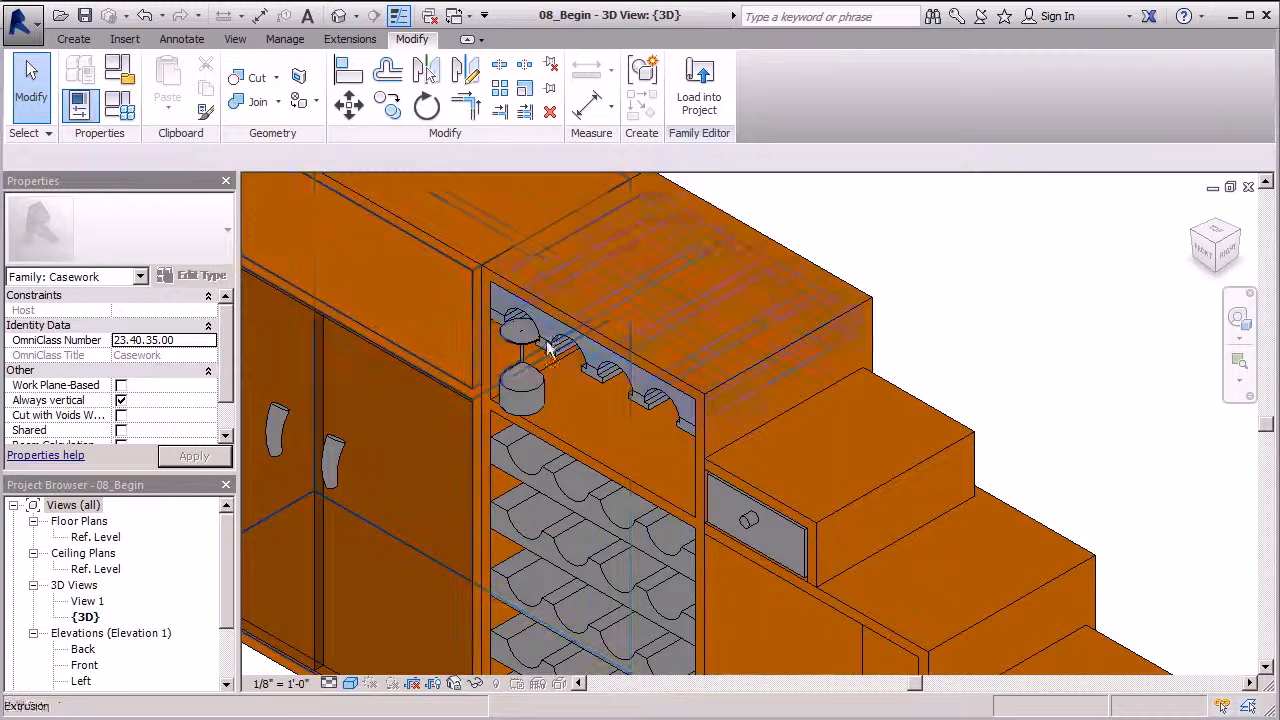
scroll(528, 337, up, 3)
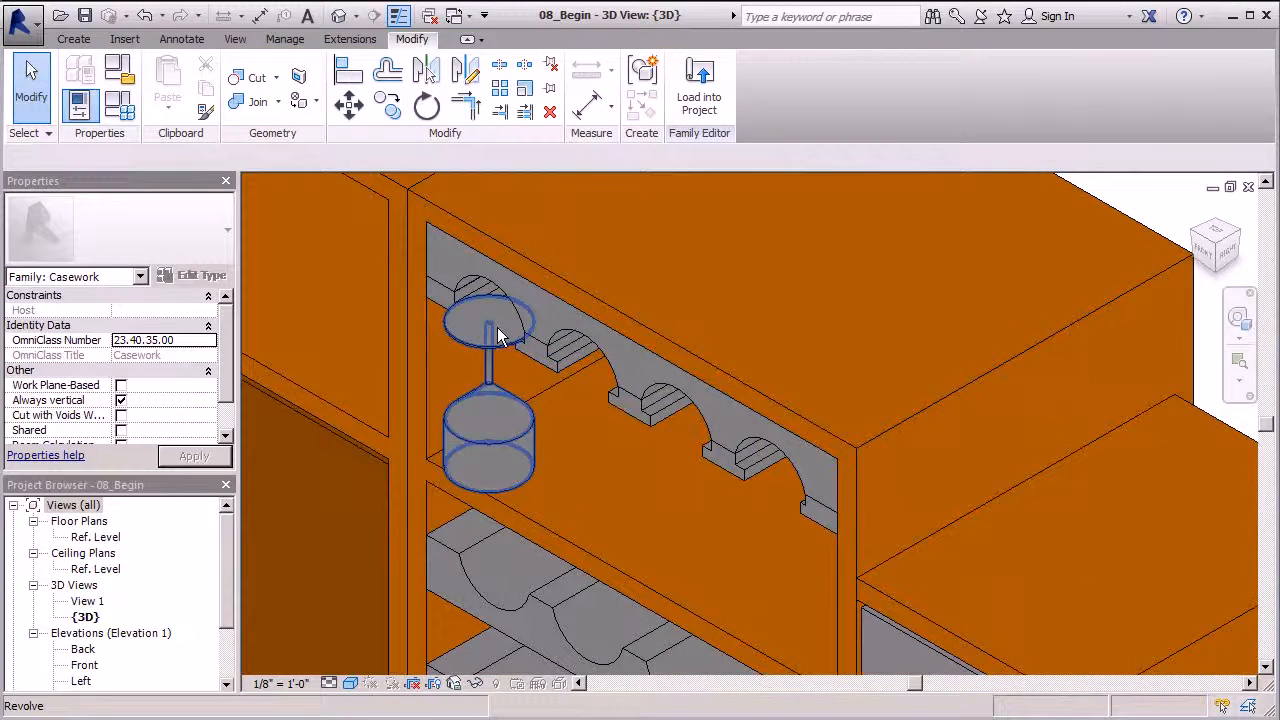
click(500, 337)
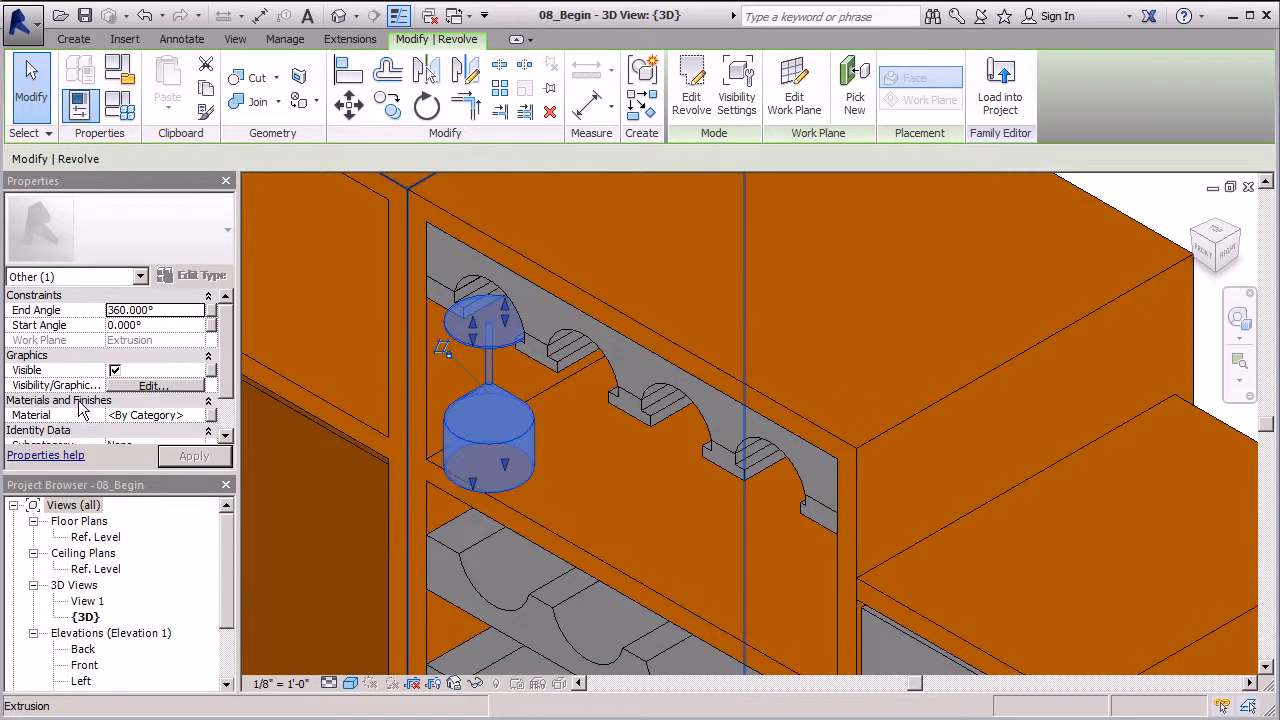
scroll(224, 370, down, 1)
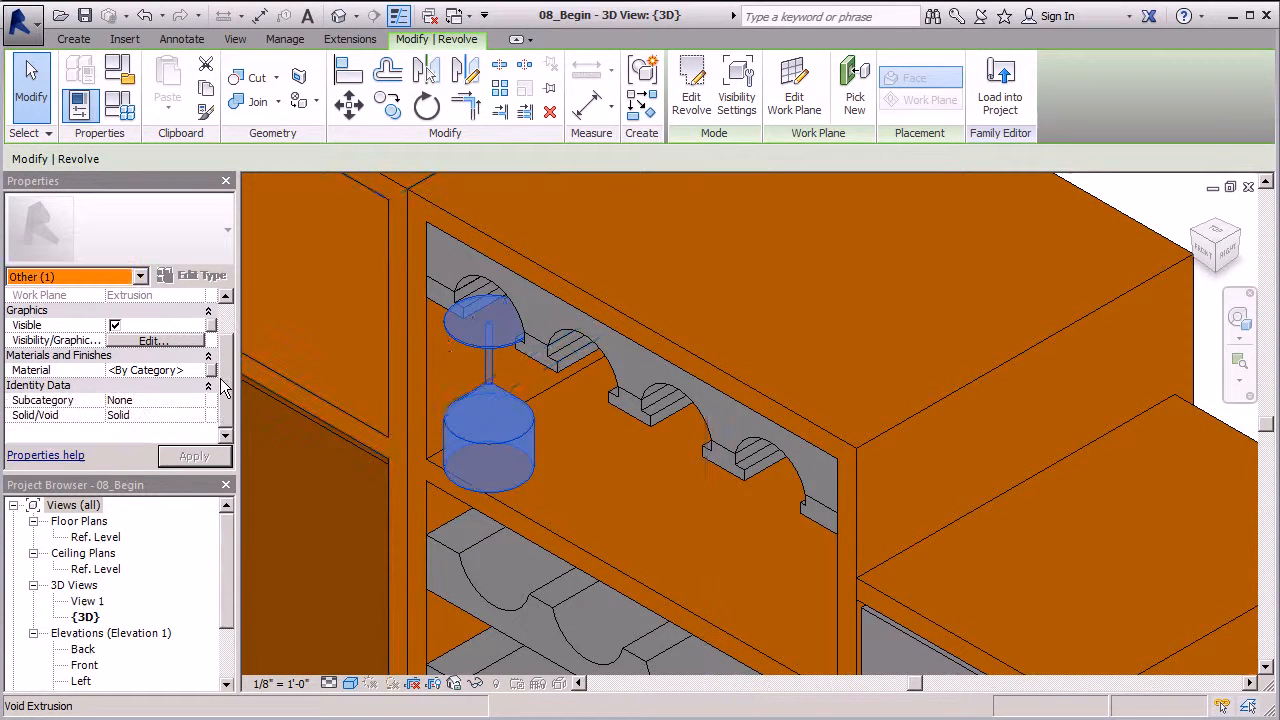
scroll(224, 385, up, 2)
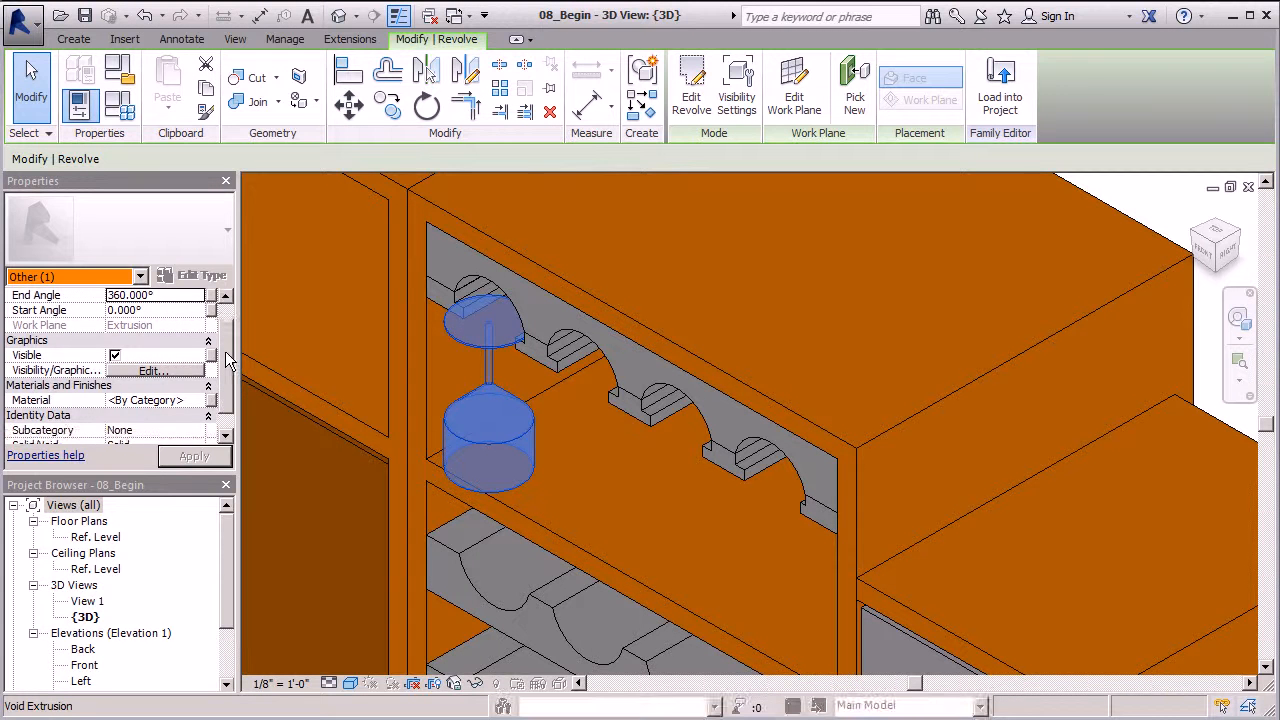
click(167, 400)
click(199, 401)
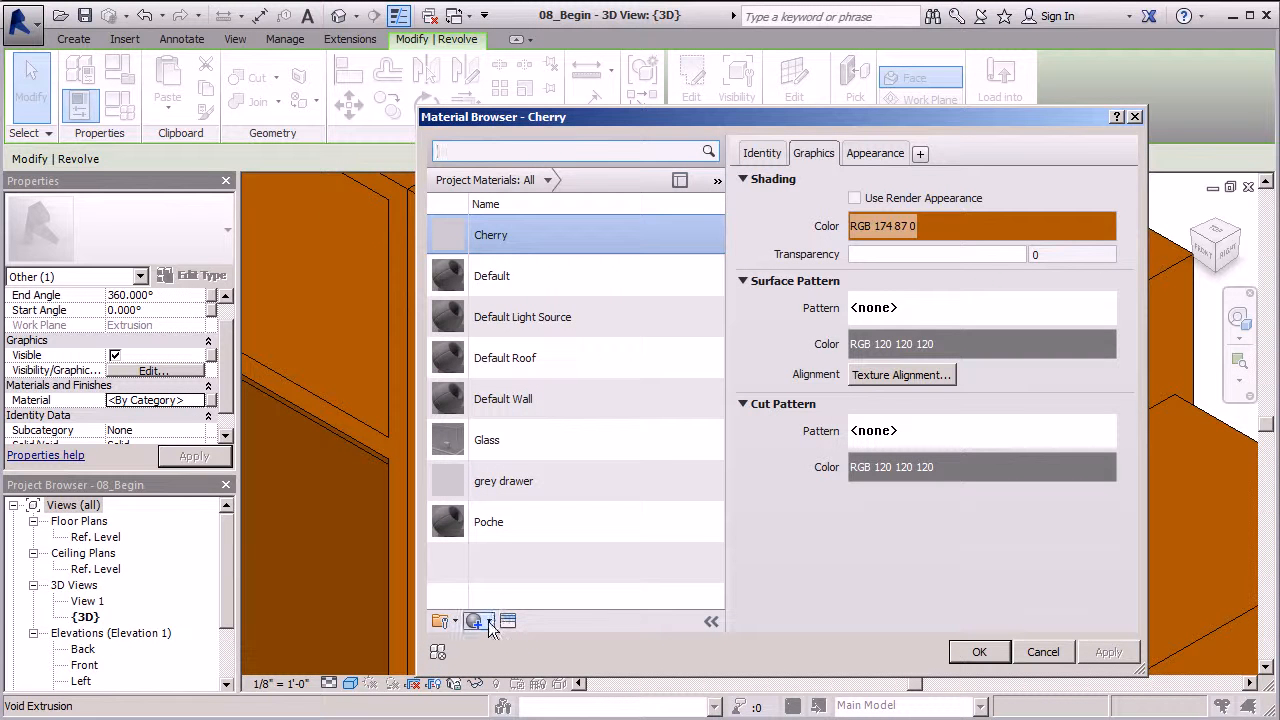
Create a new material and rename it 'Wine Access'
click(473, 624)
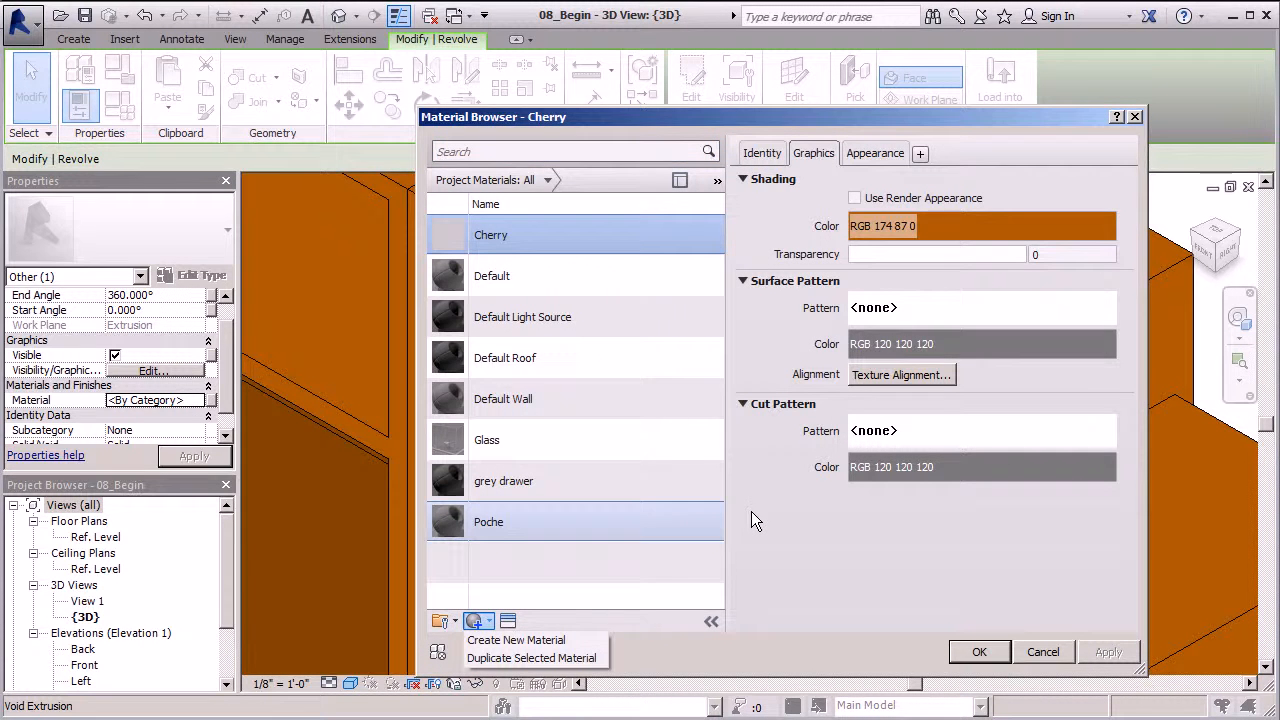
click(516, 640)
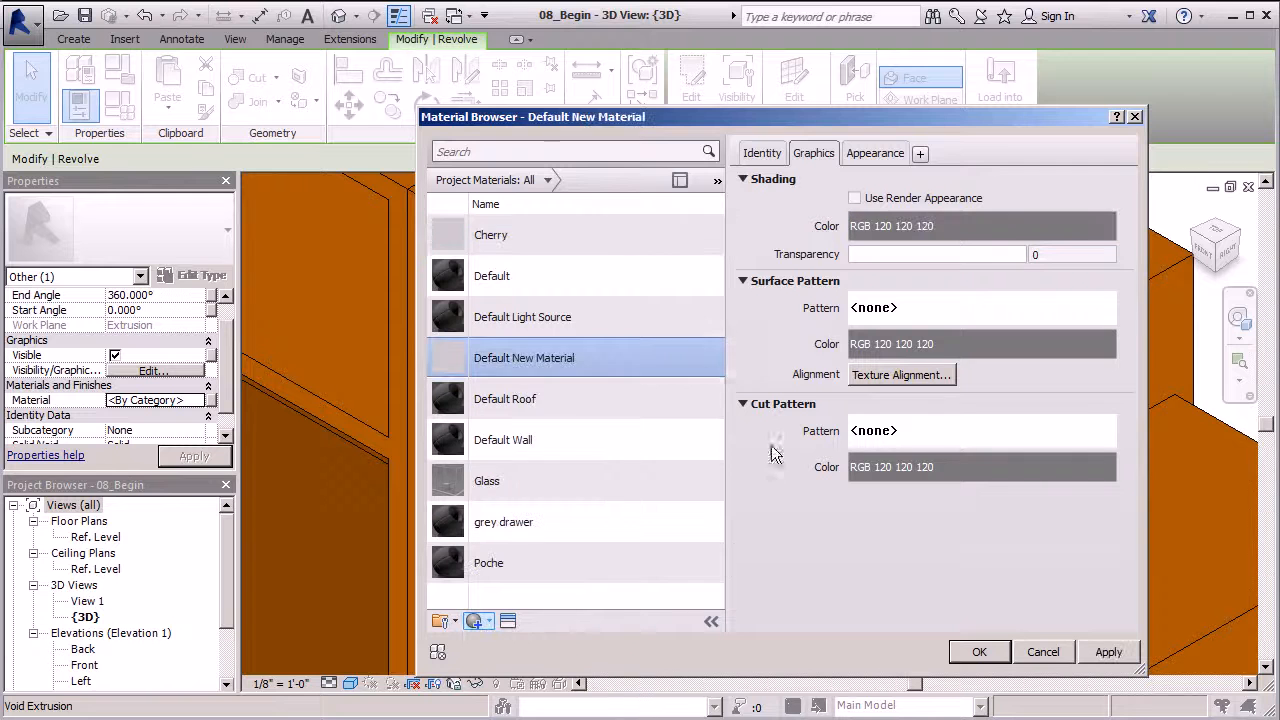
right_click(572, 368)
click(614, 408)
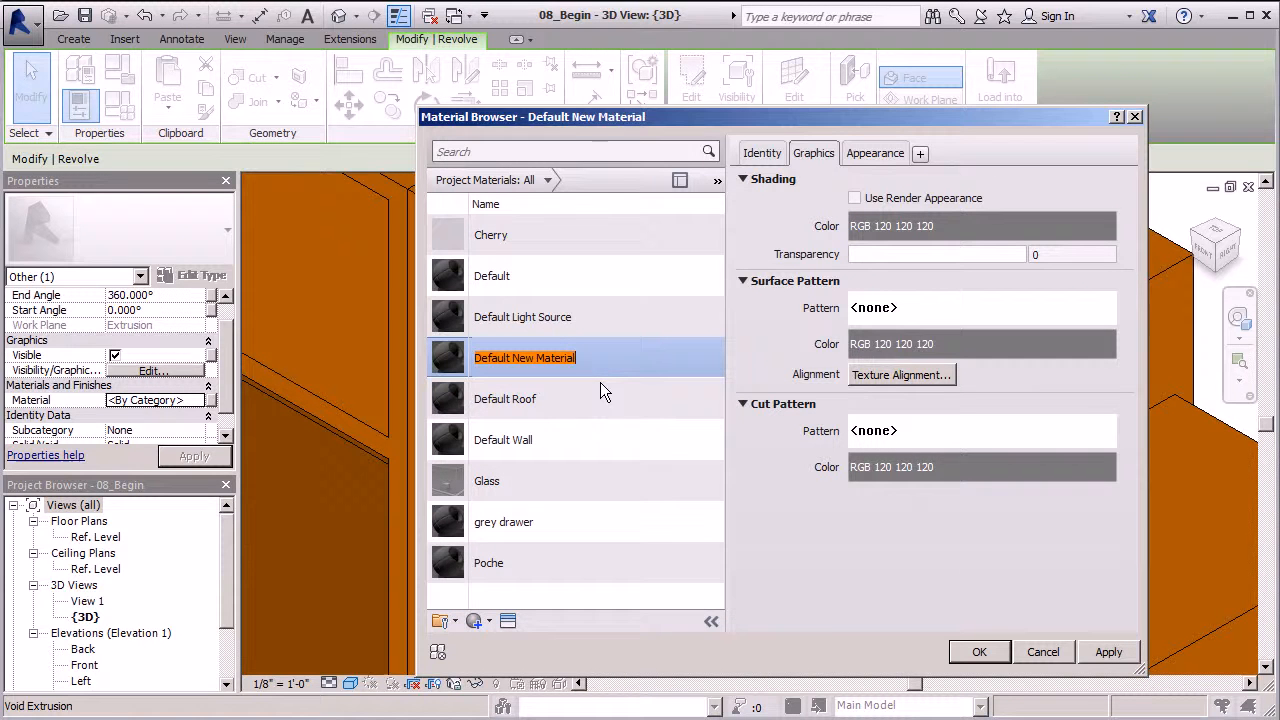
text(Win)
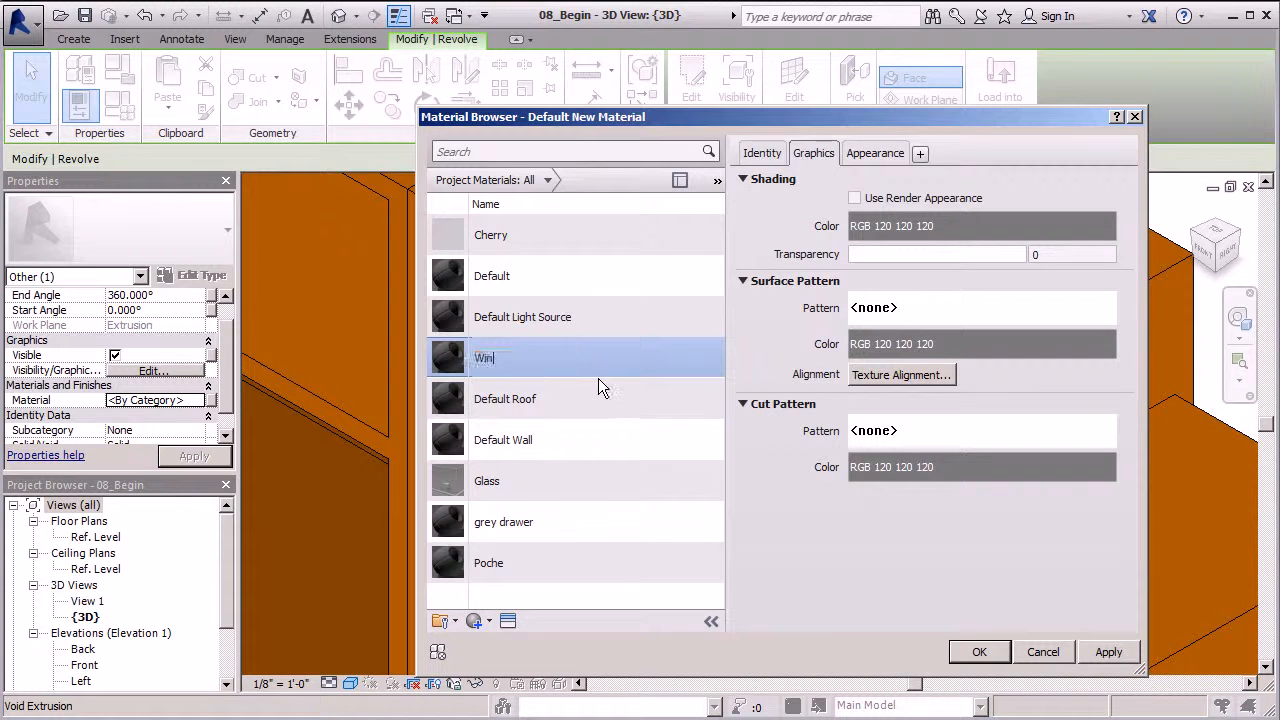
text(e Access)
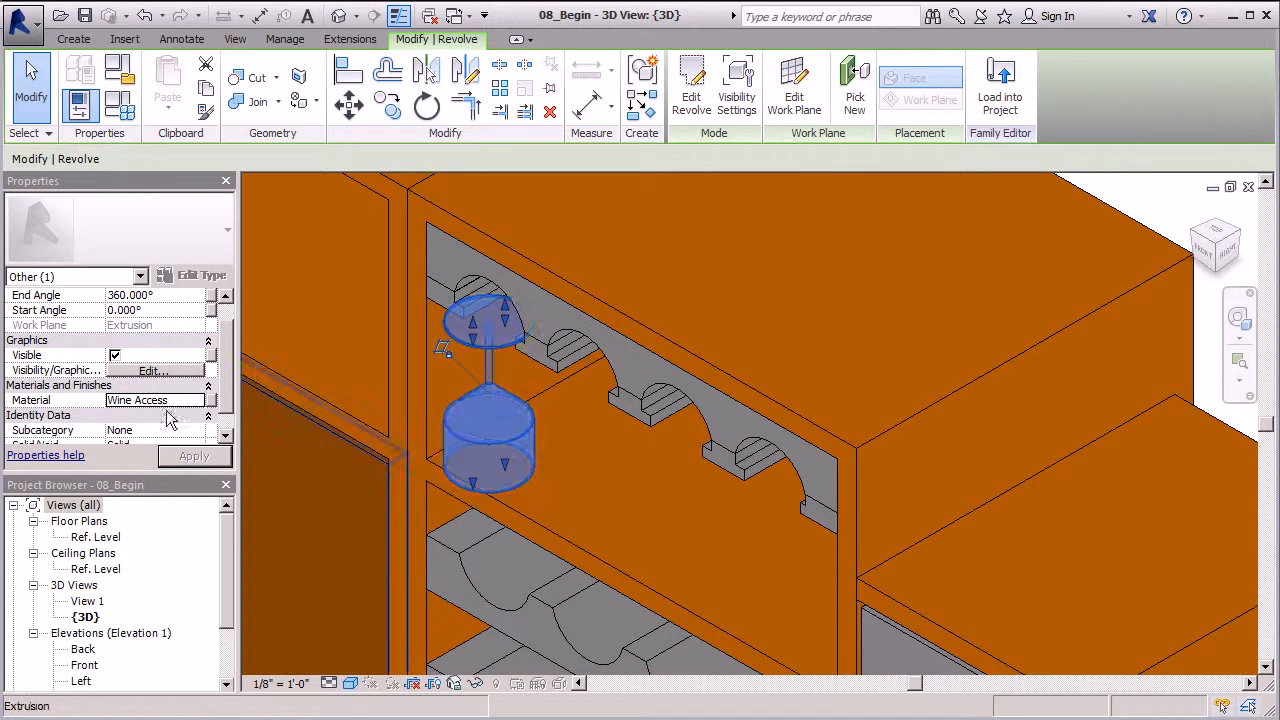
Give Wine Access transparency 55 and dark green shading (RGB 0 128 0), then apply
click(196, 402)
click(199, 400)
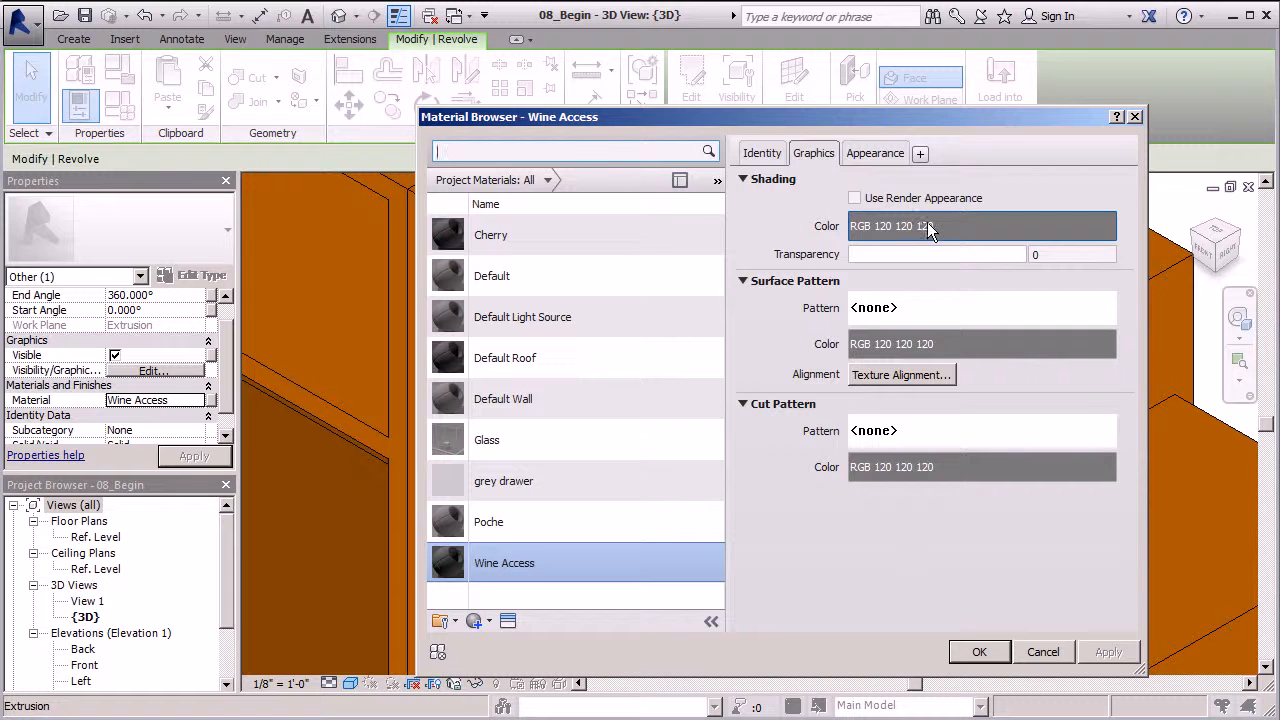
click(851, 255)
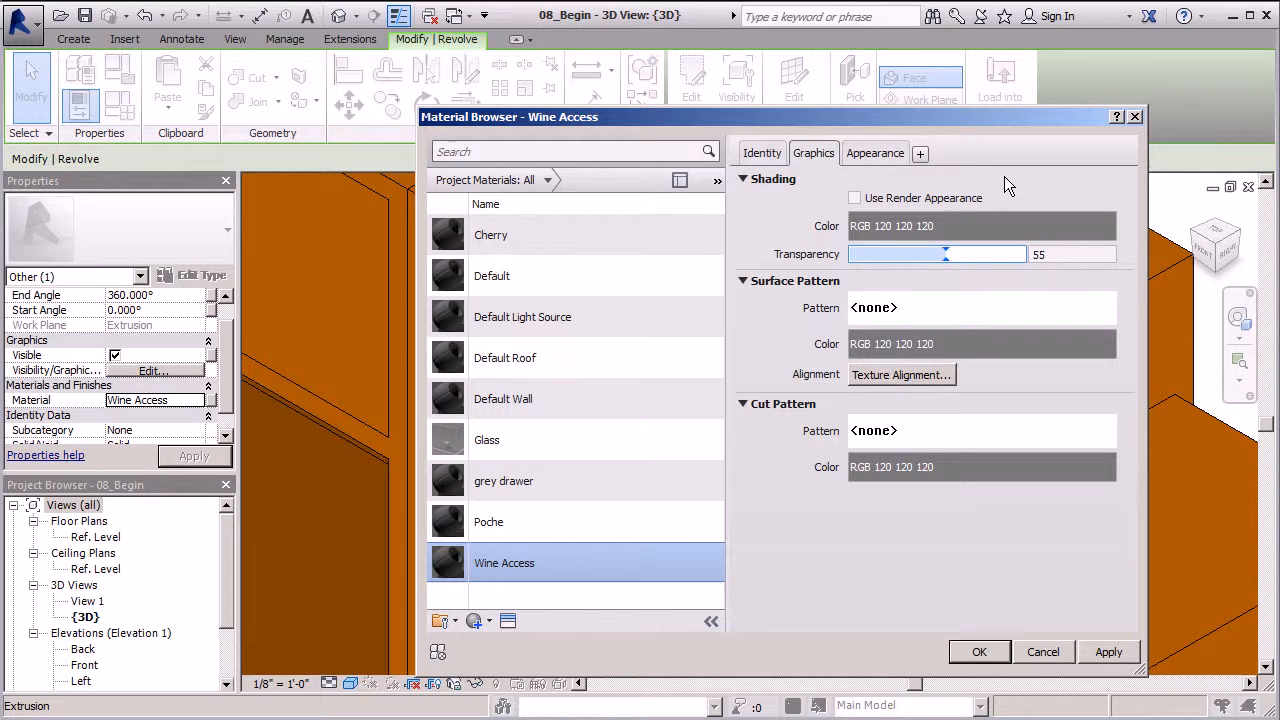
click(960, 228)
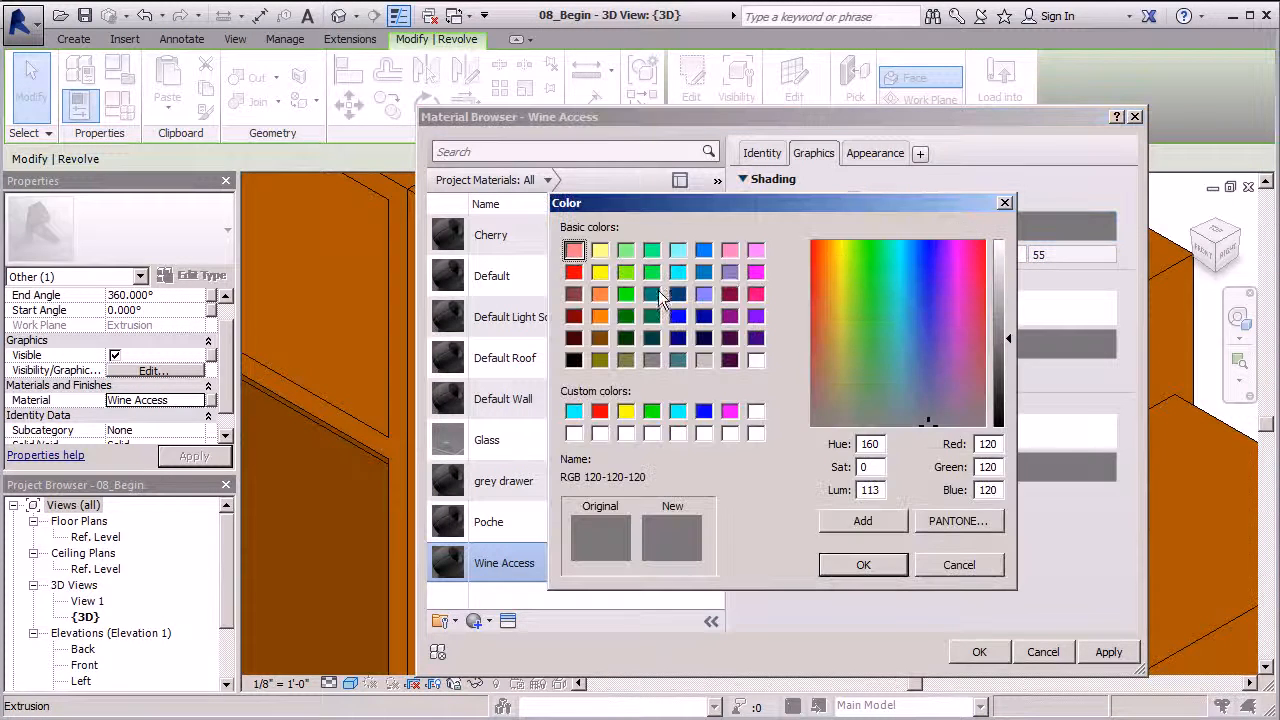
drag(685, 201, 633, 209)
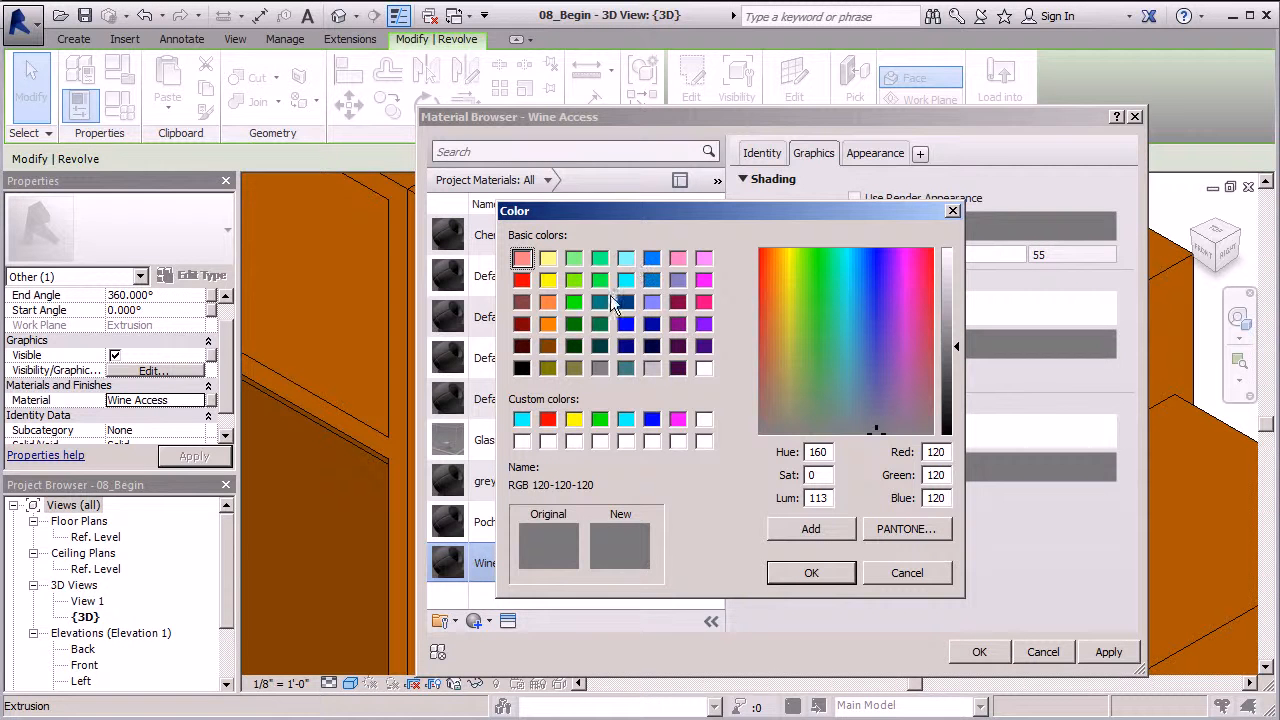
click(577, 326)
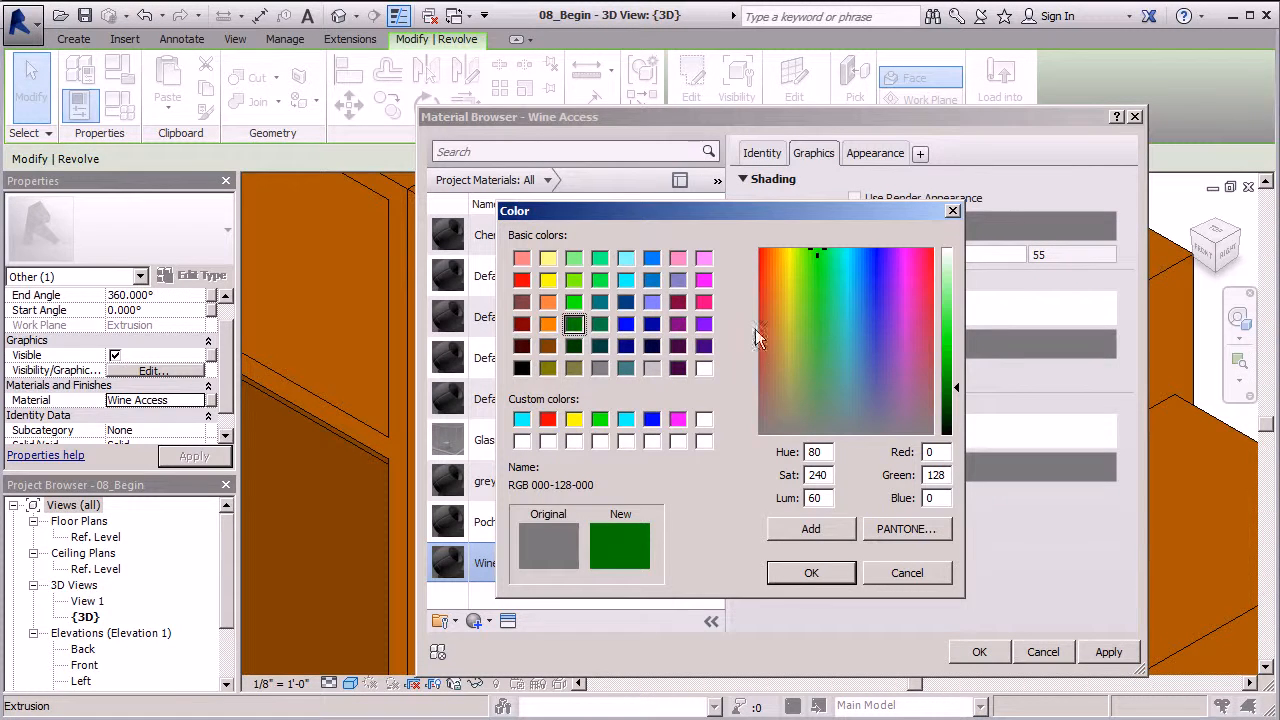
click(811, 573)
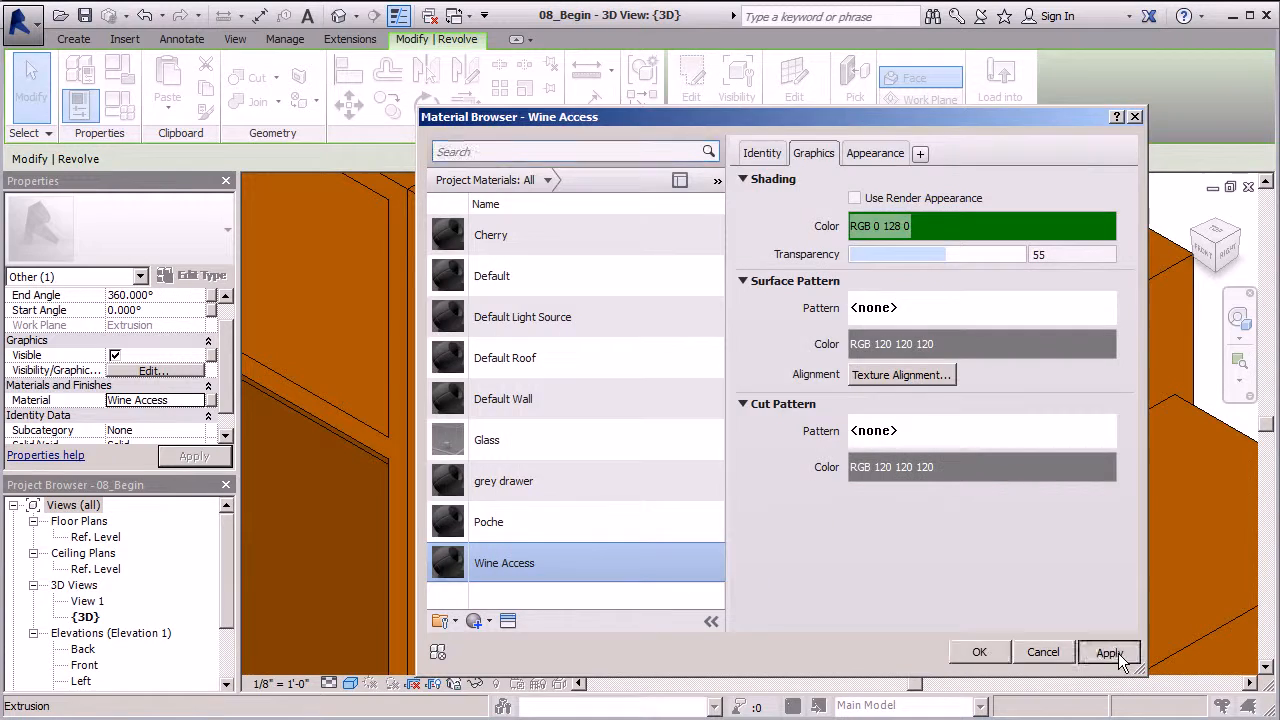
click(979, 651)
key(Escape)
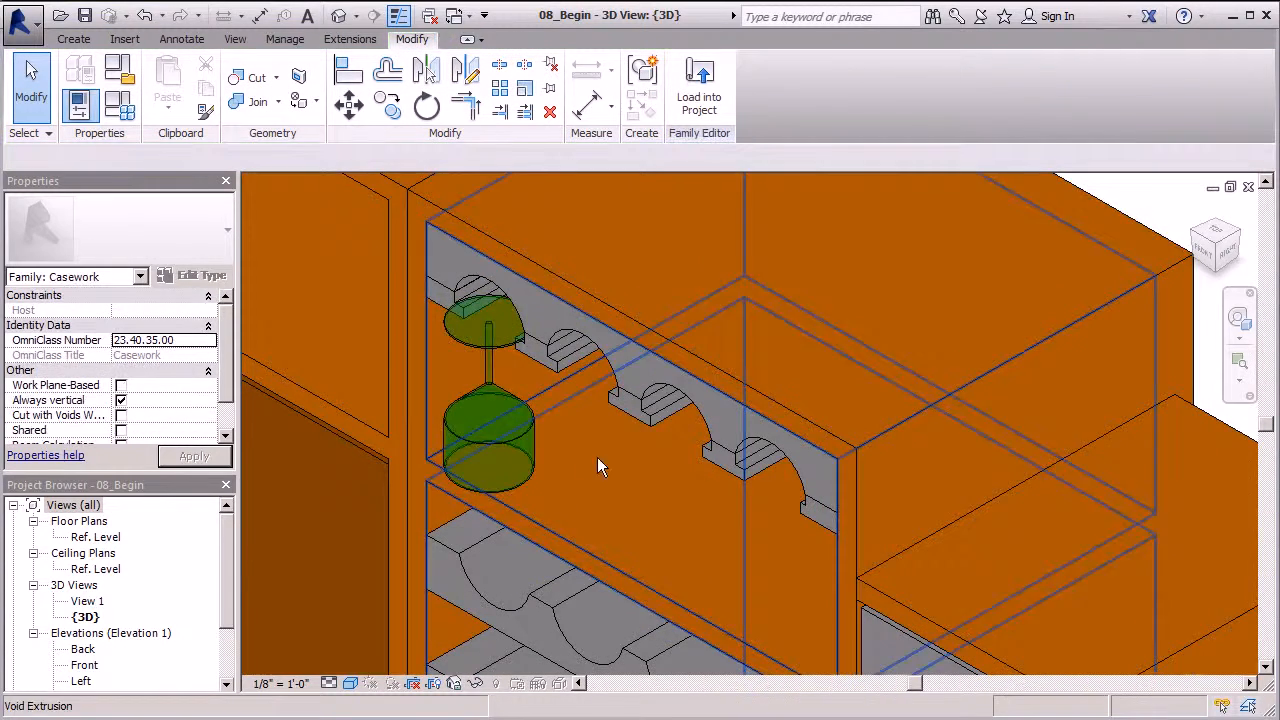
Orbit around the glass shelf, then switch to the Front elevation
scroll(575, 345, down, 3)
scroll(678, 475, down, 3)
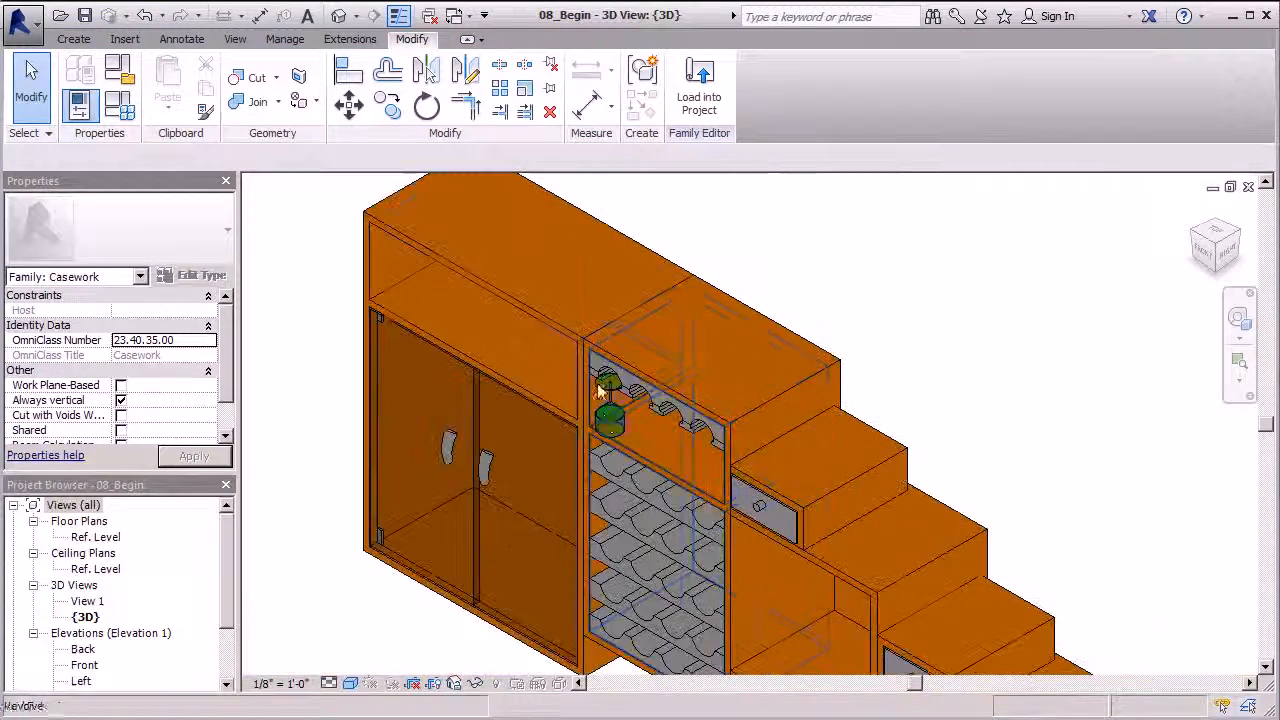
scroll(846, 359, up, 3)
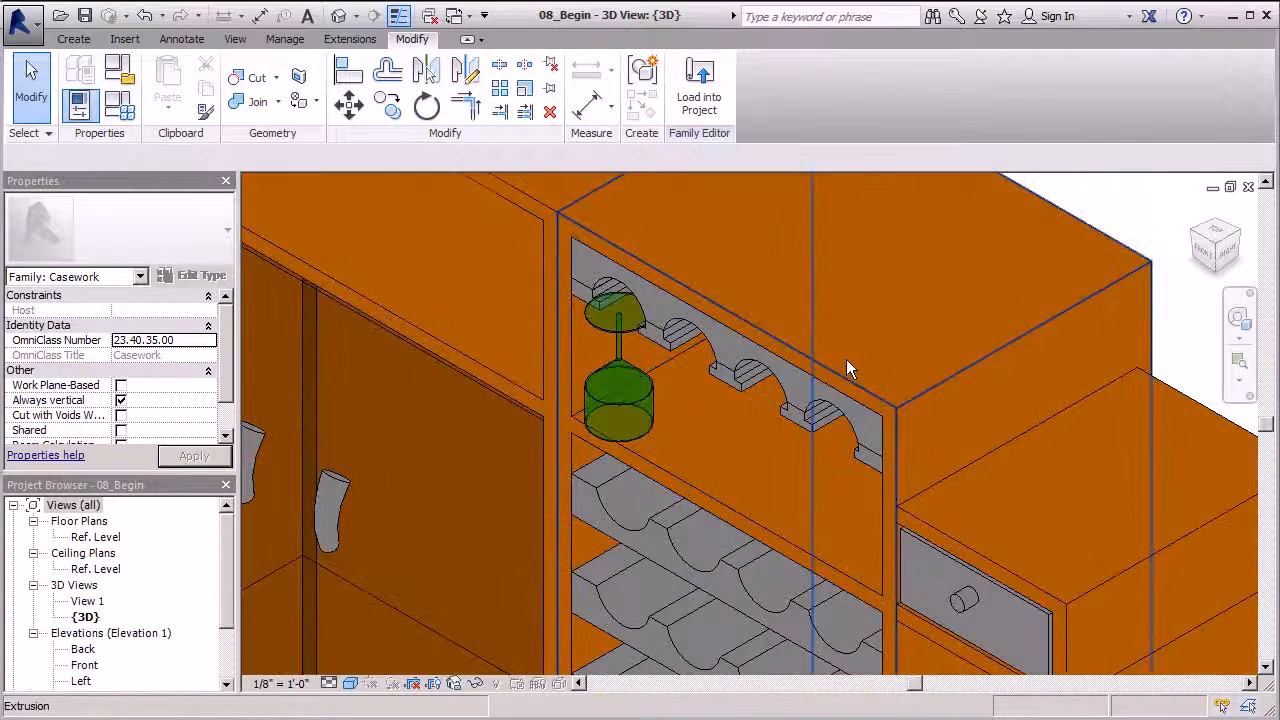
shift+middle_drag(804, 363, 892, 334)
scroll(738, 226, down, 2)
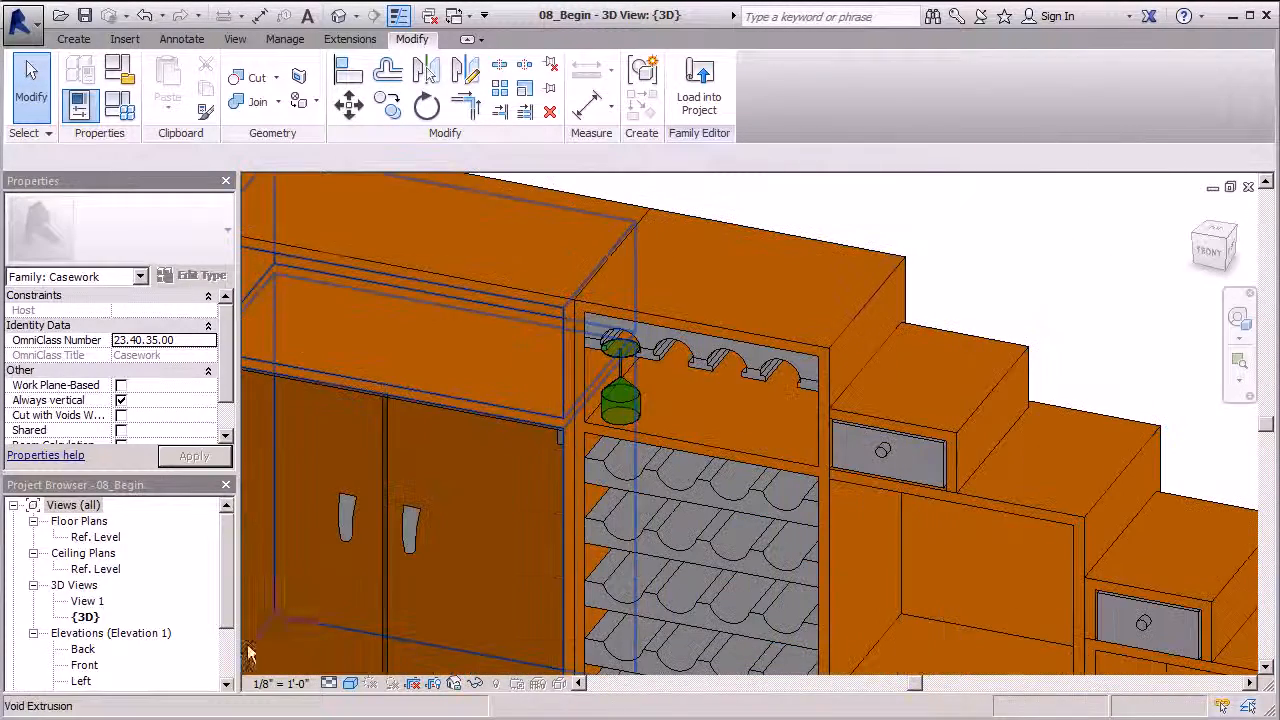
drag(229, 539, 224, 610)
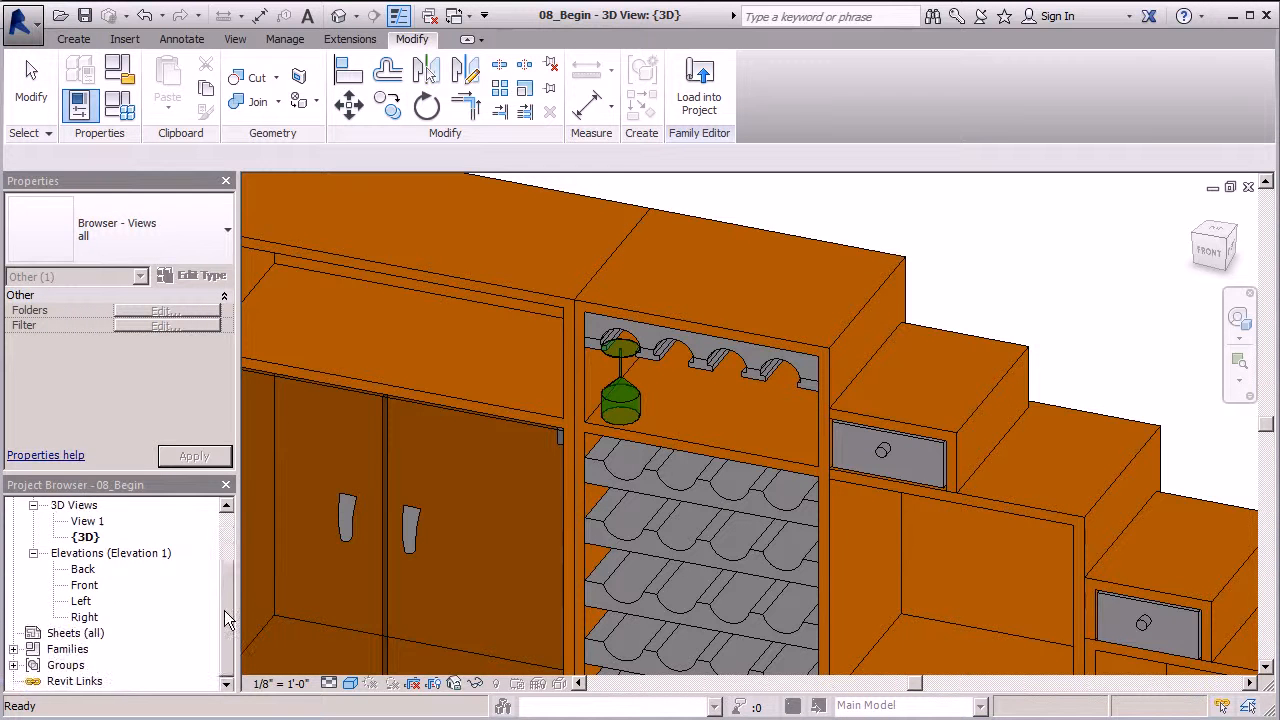
double_click(84, 585)
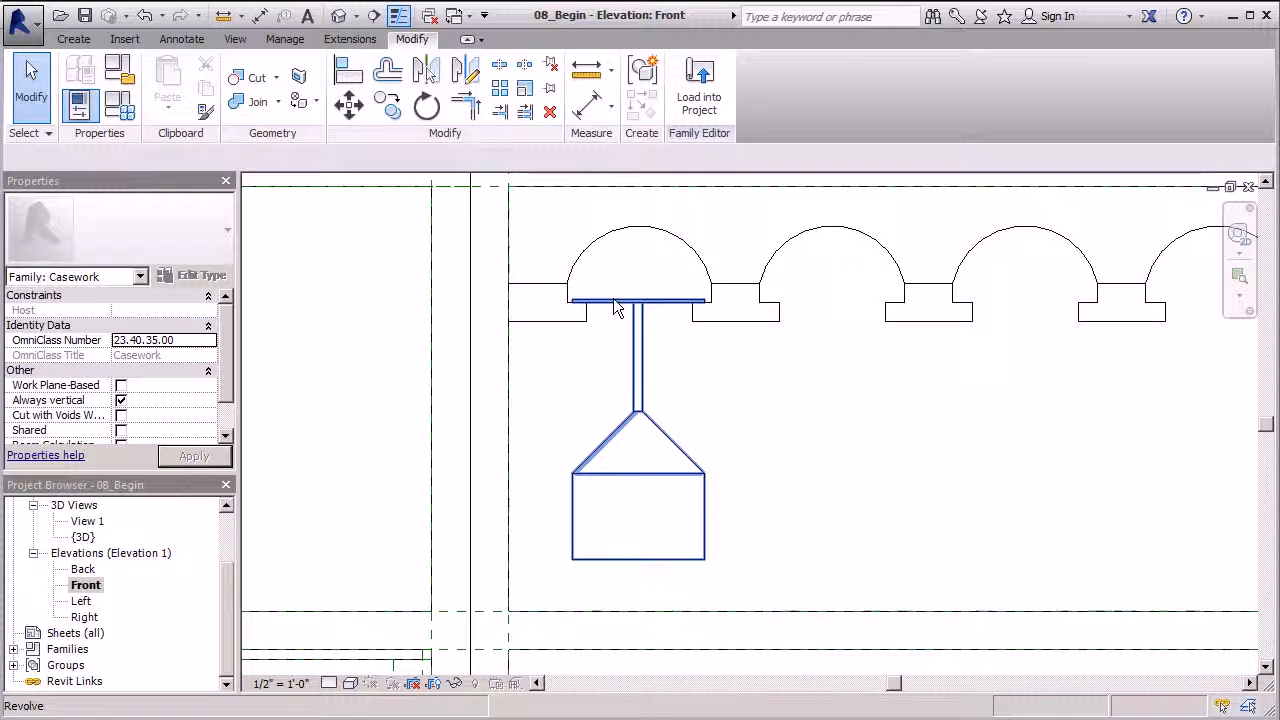
Copy the wine glass one bay right twice, under the second and third arches
click(700, 302)
key(m)
key(v)
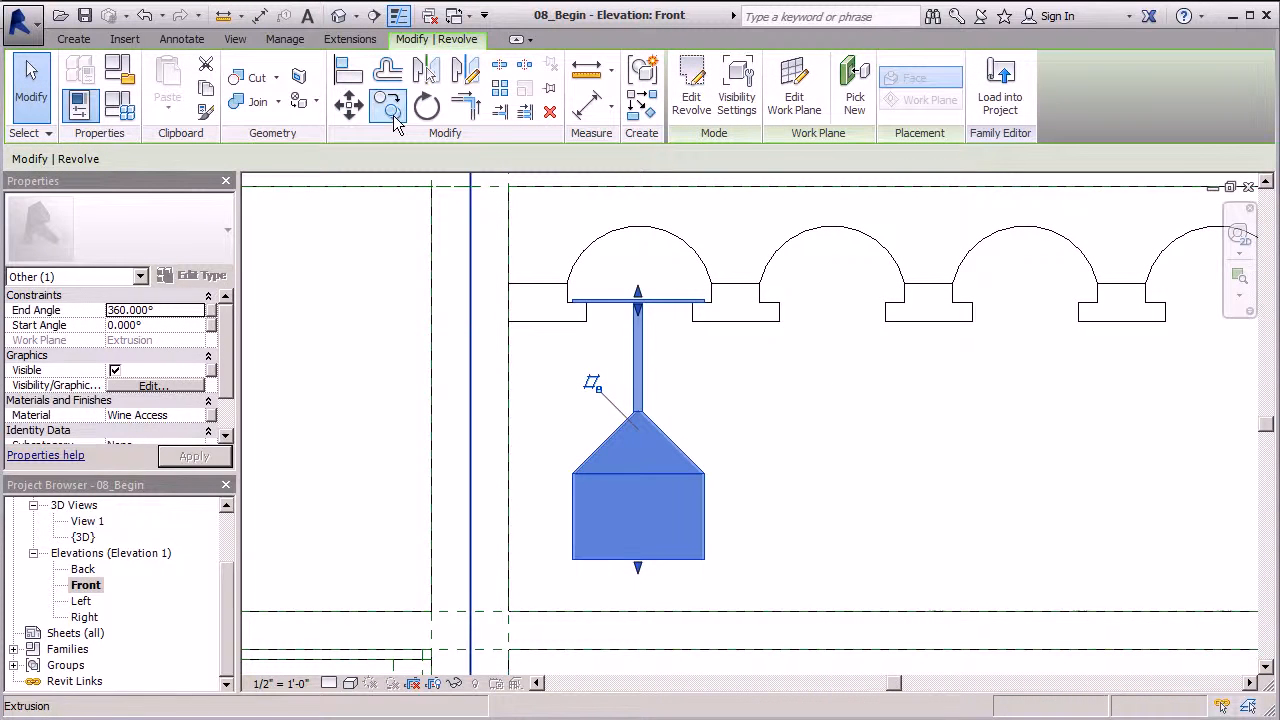
click(570, 297)
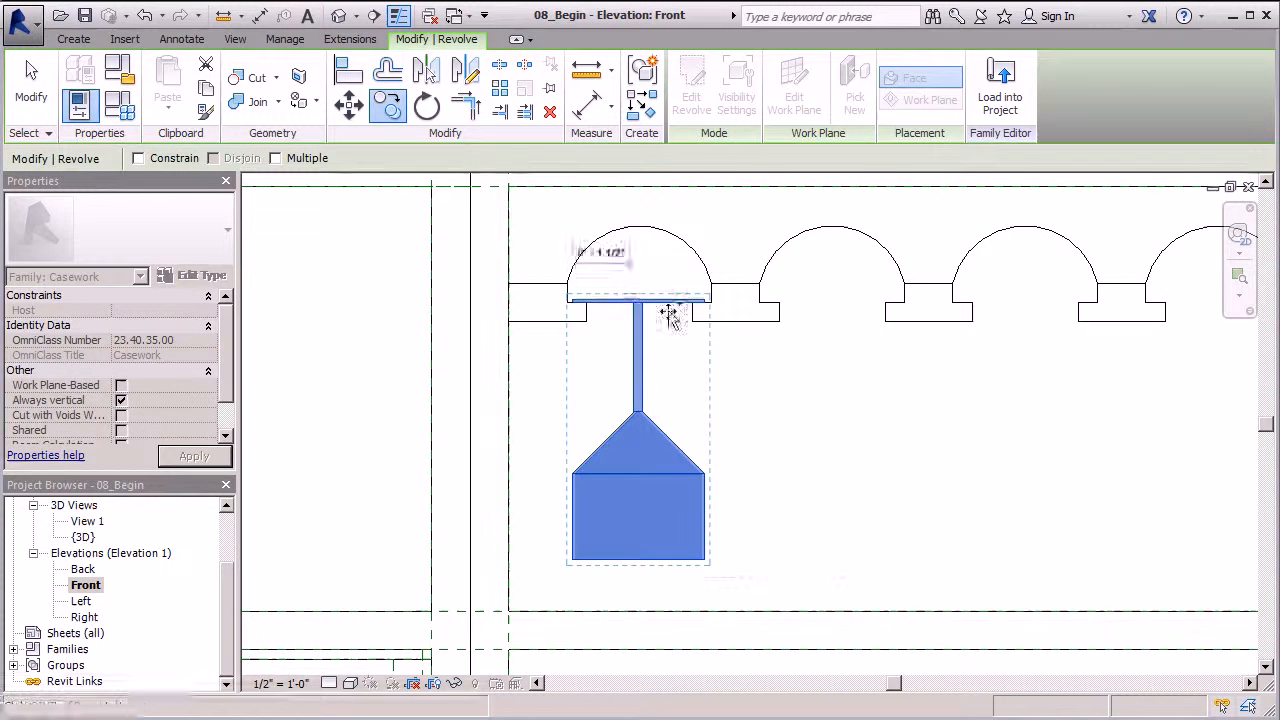
click(767, 305)
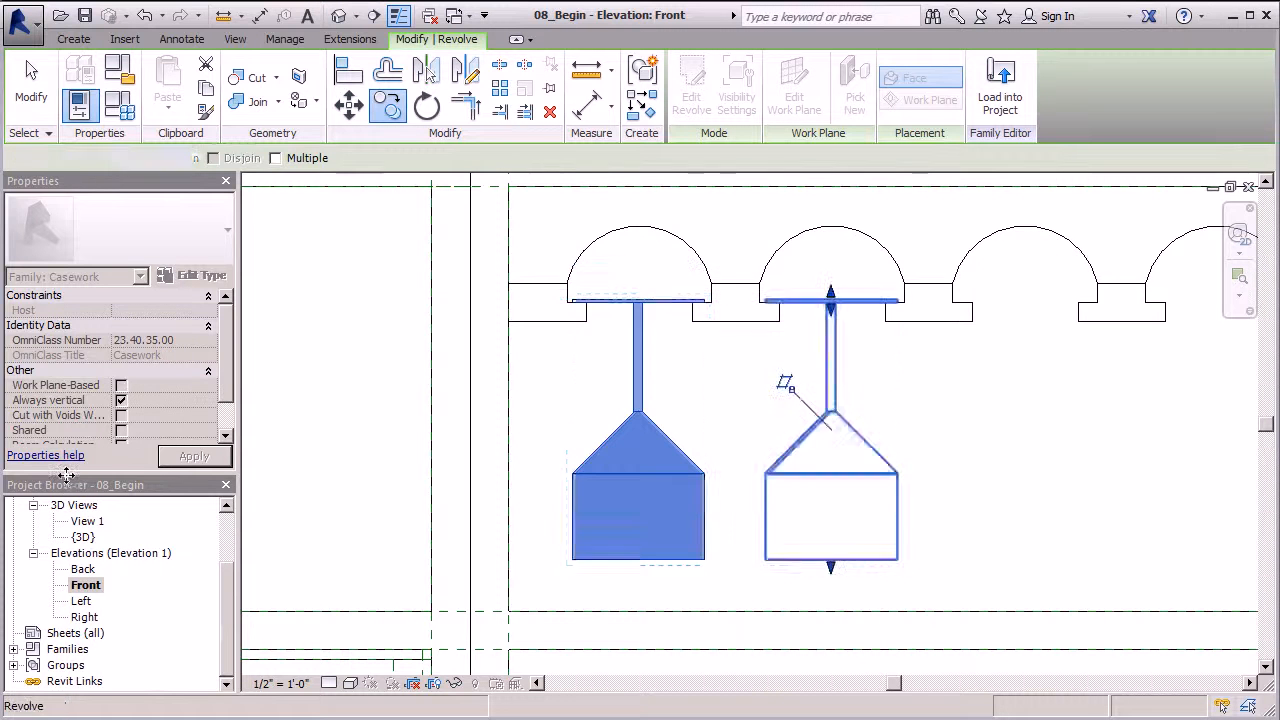
scroll(66, 475, down, 3)
click(388, 105)
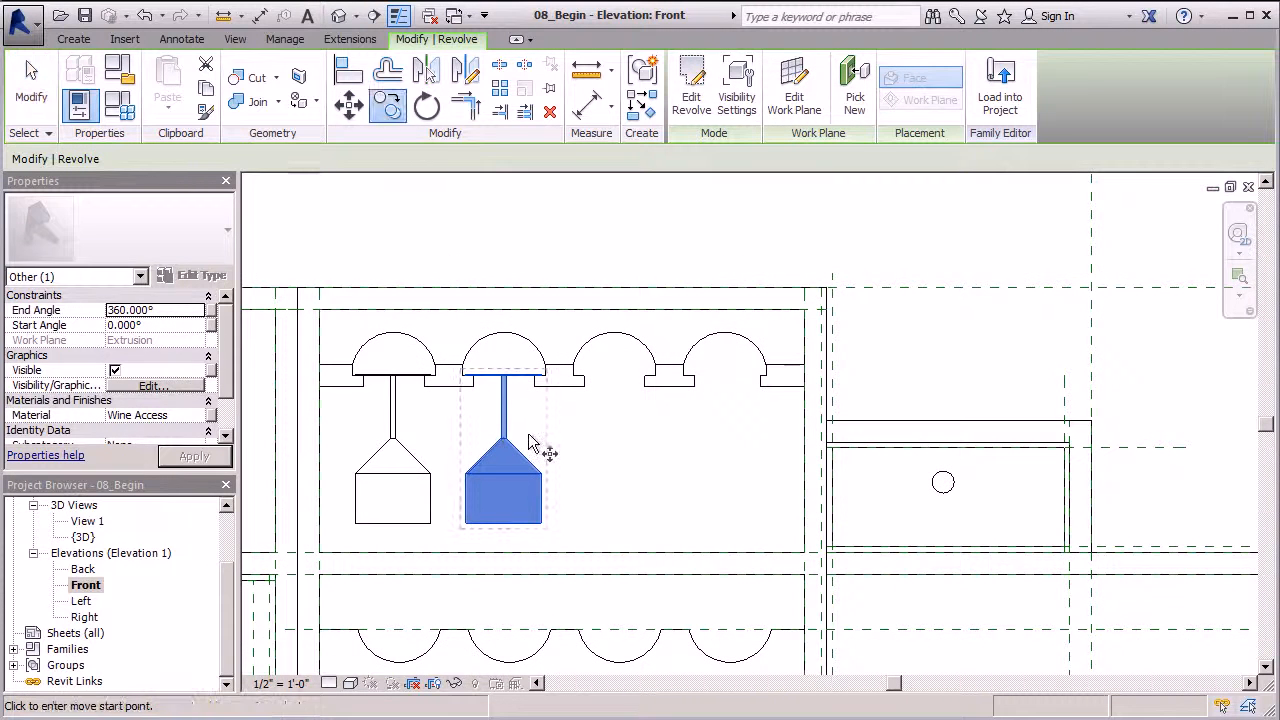
scroll(463, 375, up, 2)
click(411, 315)
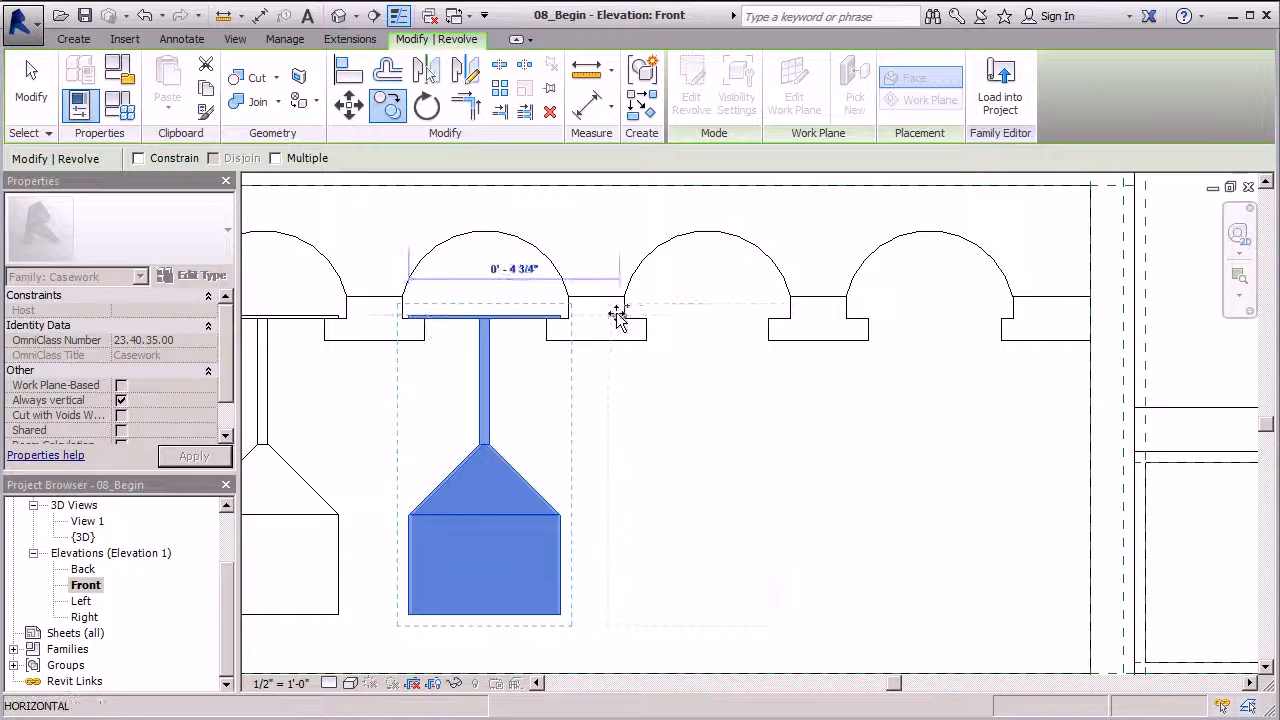
click(634, 314)
scroll(815, 368, down, 3)
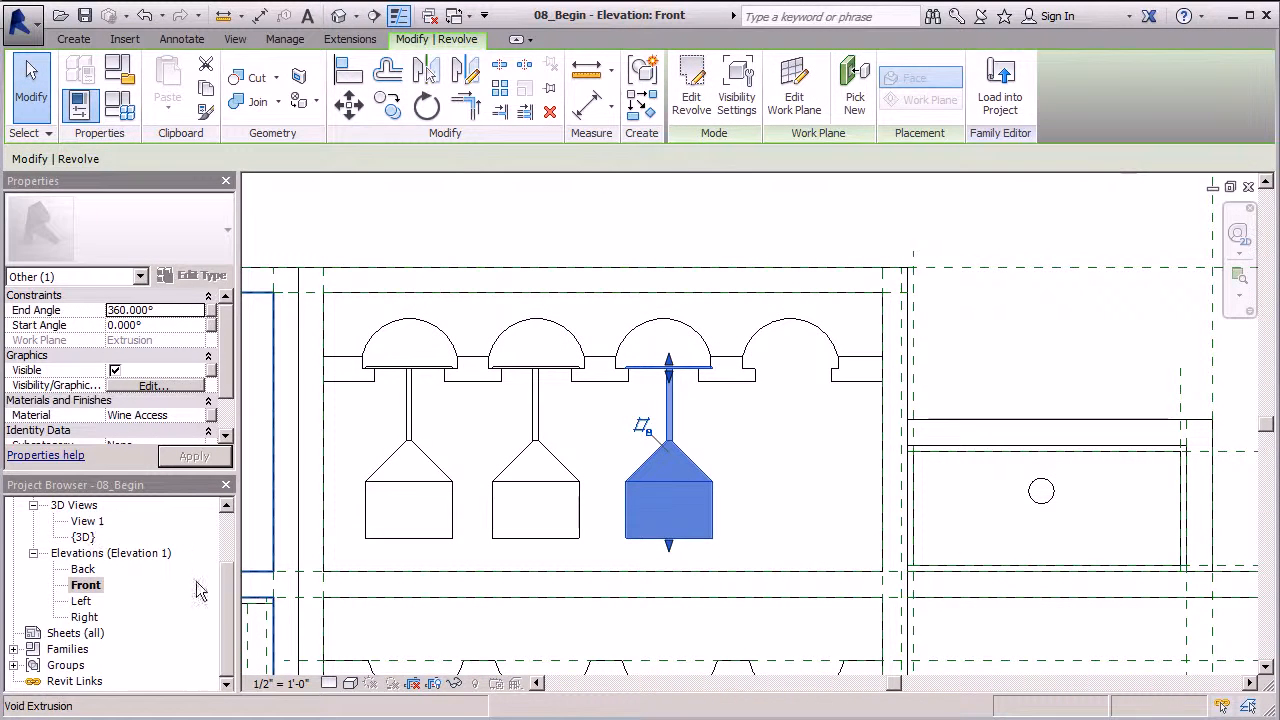
key(Escape)
scroll(148, 543, up, 2)
Open the Ref. Level floor plan and select the first glass
double_click(116, 538)
click(605, 425)
scroll(609, 422, up, 5)
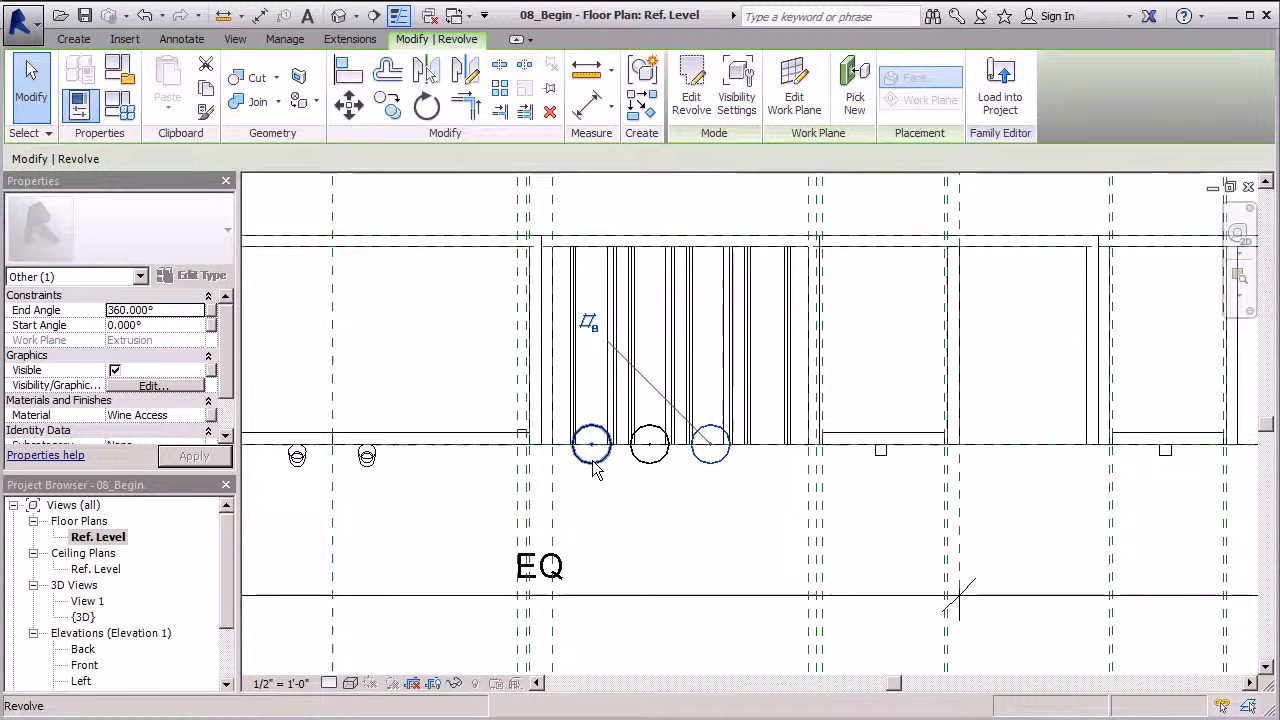
Select all three wine glasses and try moving them together, then cancel the move
ctrl+click(659, 464)
ctrl+click(728, 464)
click(350, 112)
click(657, 423)
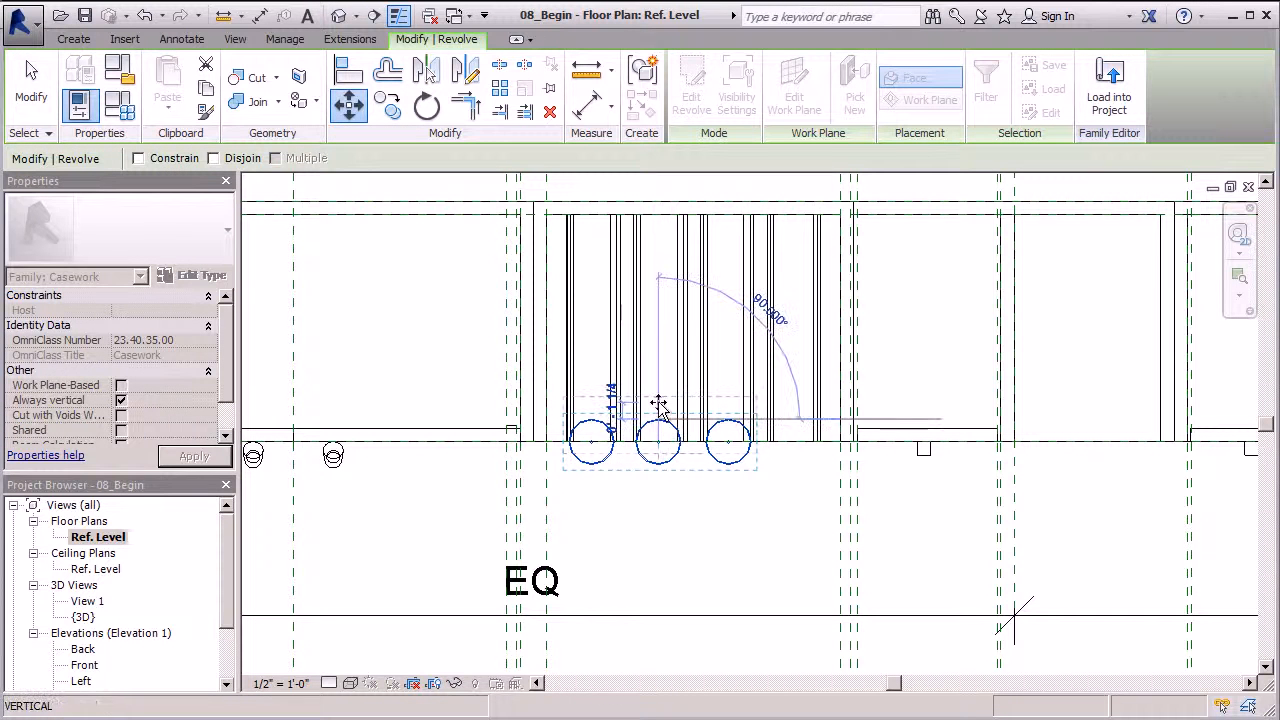
click(660, 396)
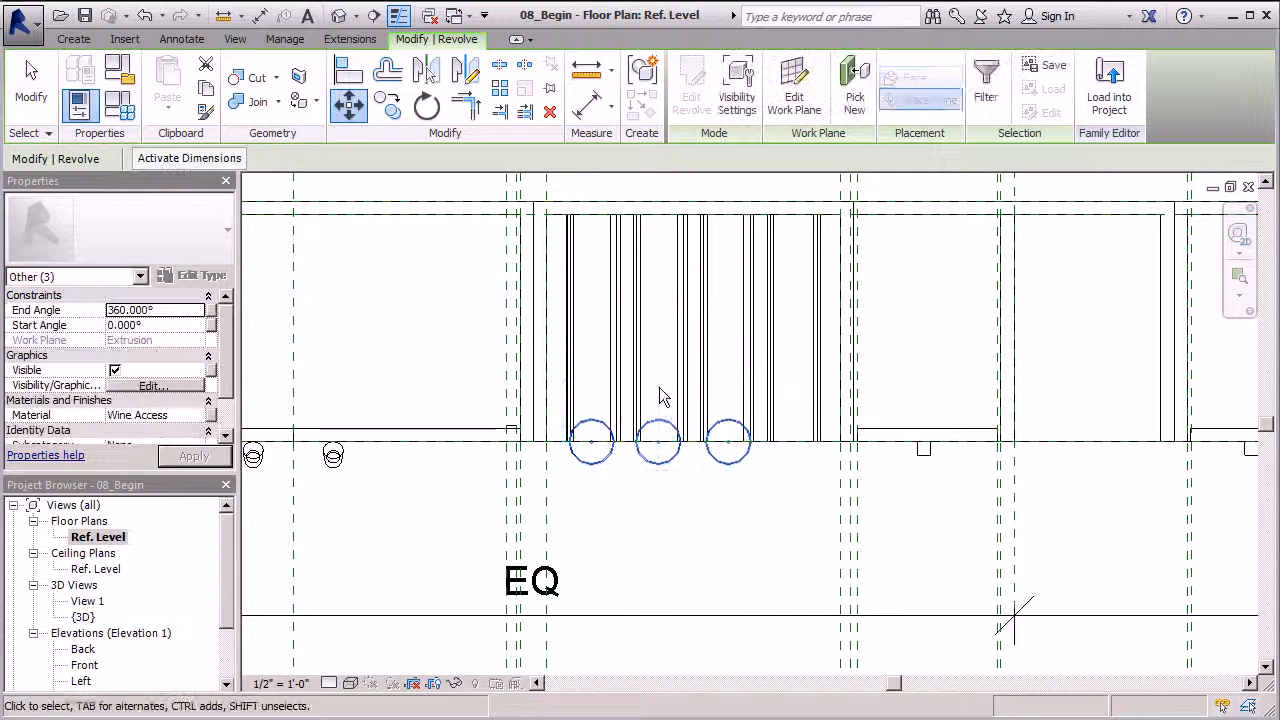
scroll(667, 452, up, 3)
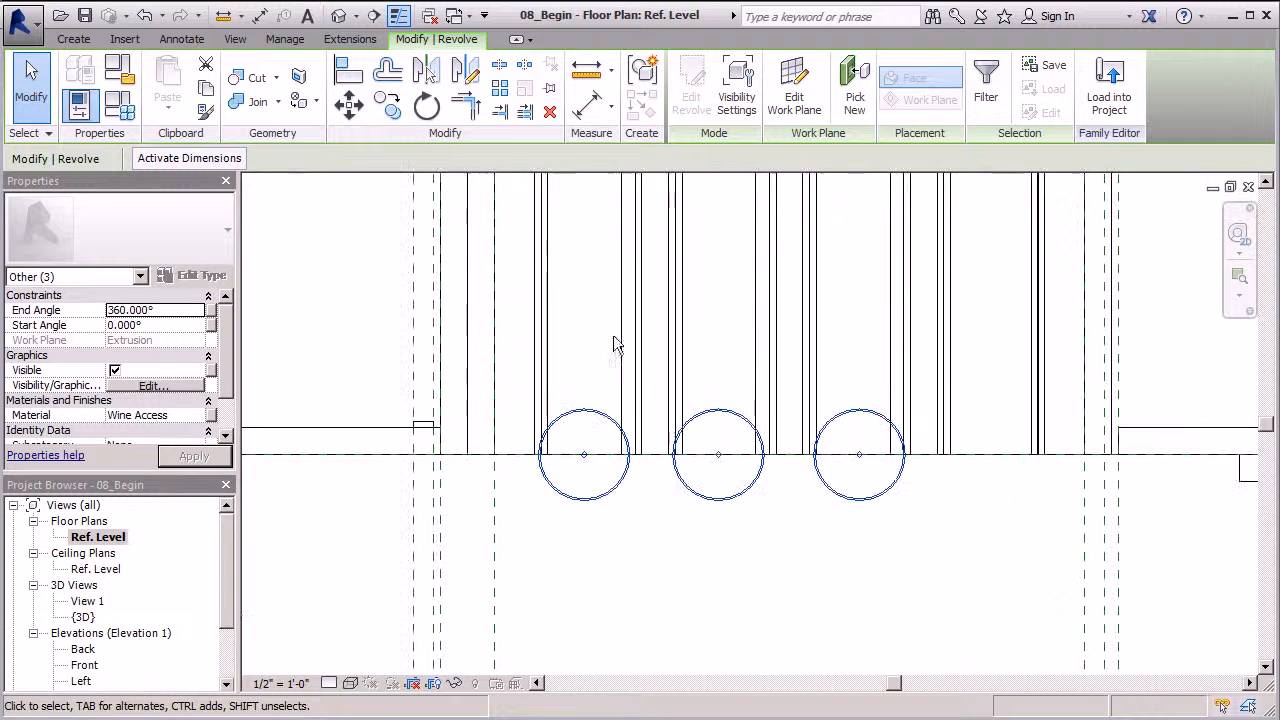
click(349, 104)
click(595, 410)
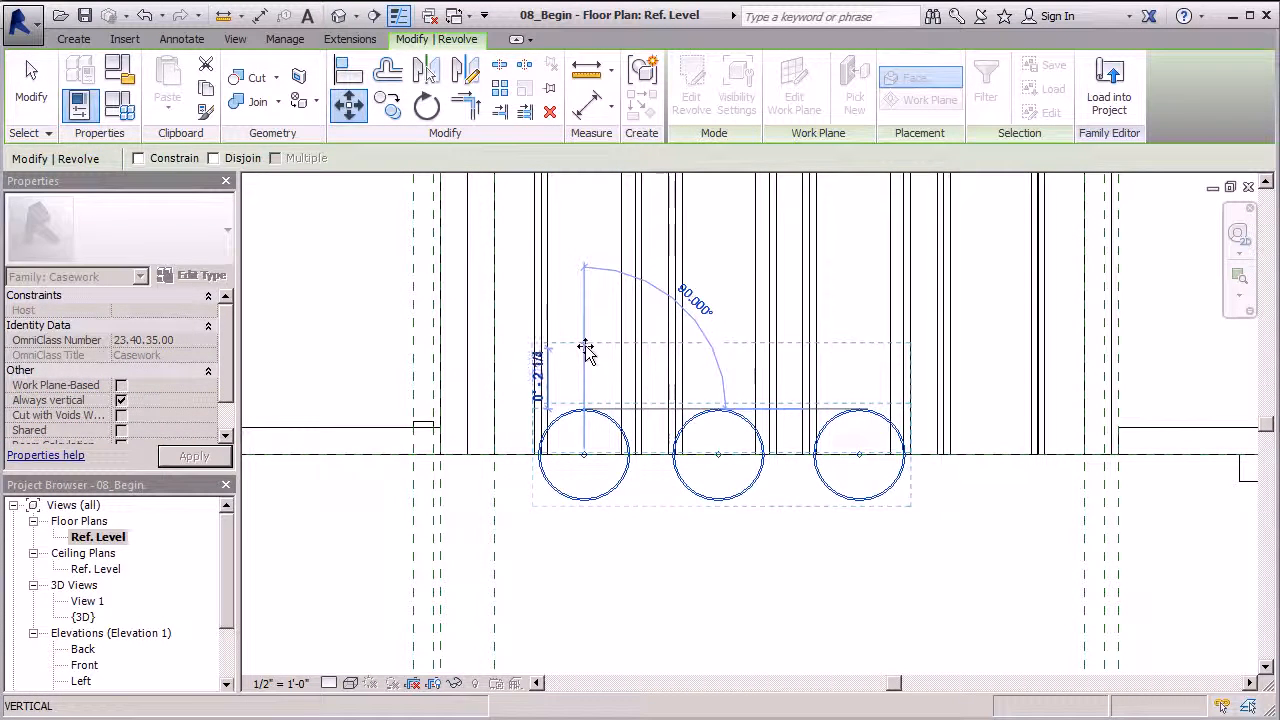
key(Escape)
key(Escape)
Dissociate the left glass from its work plane and move it back into the rack
click(577, 413)
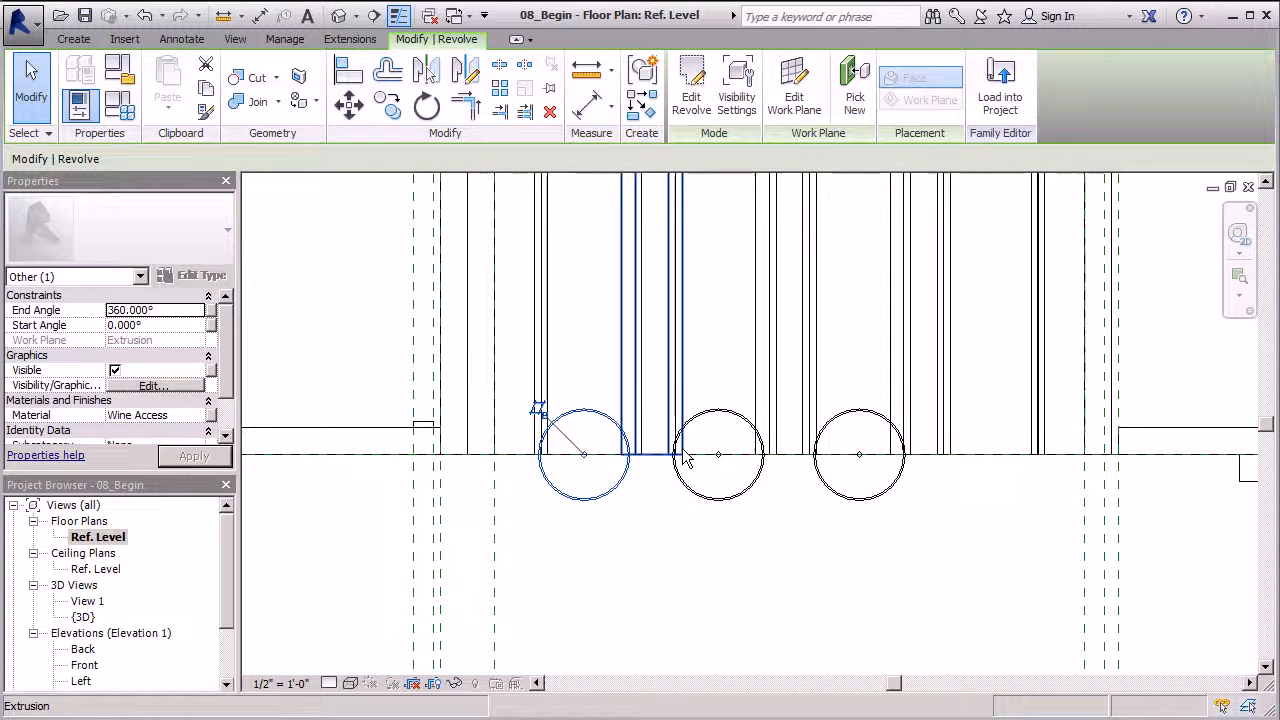
ctrl+click(749, 423)
ctrl+click(879, 419)
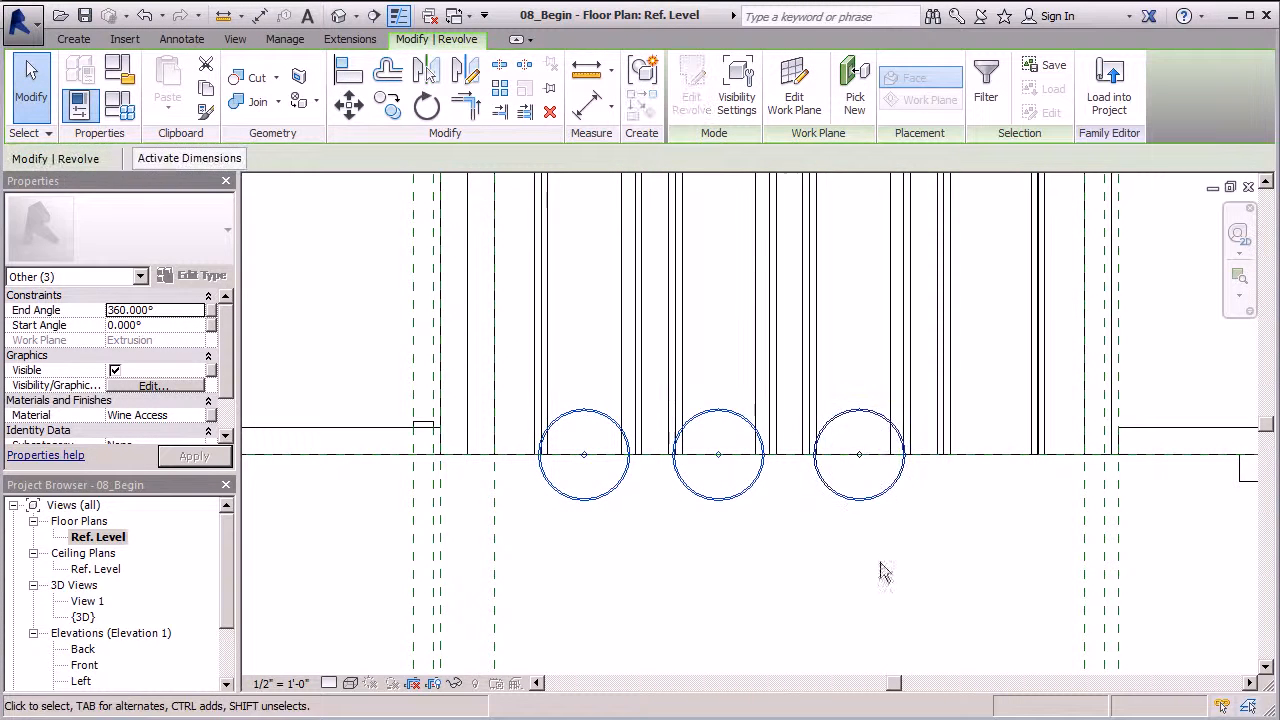
click(881, 561)
click(583, 411)
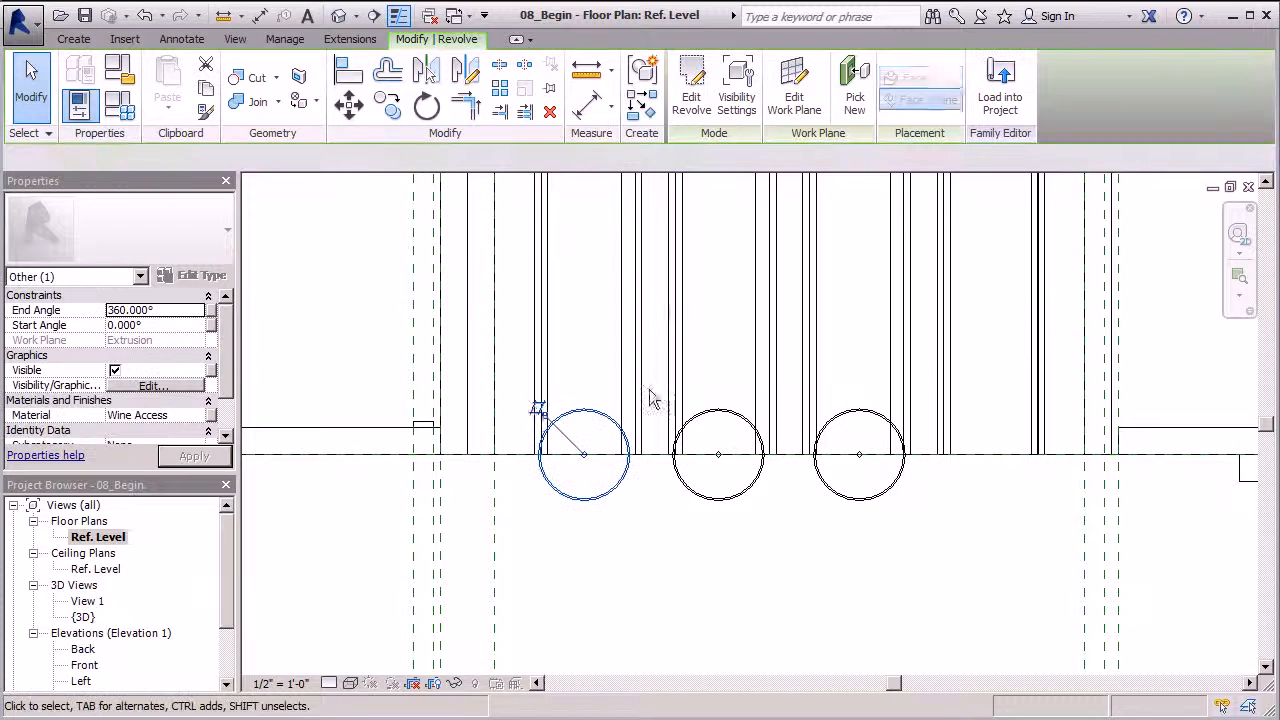
click(537, 408)
click(357, 112)
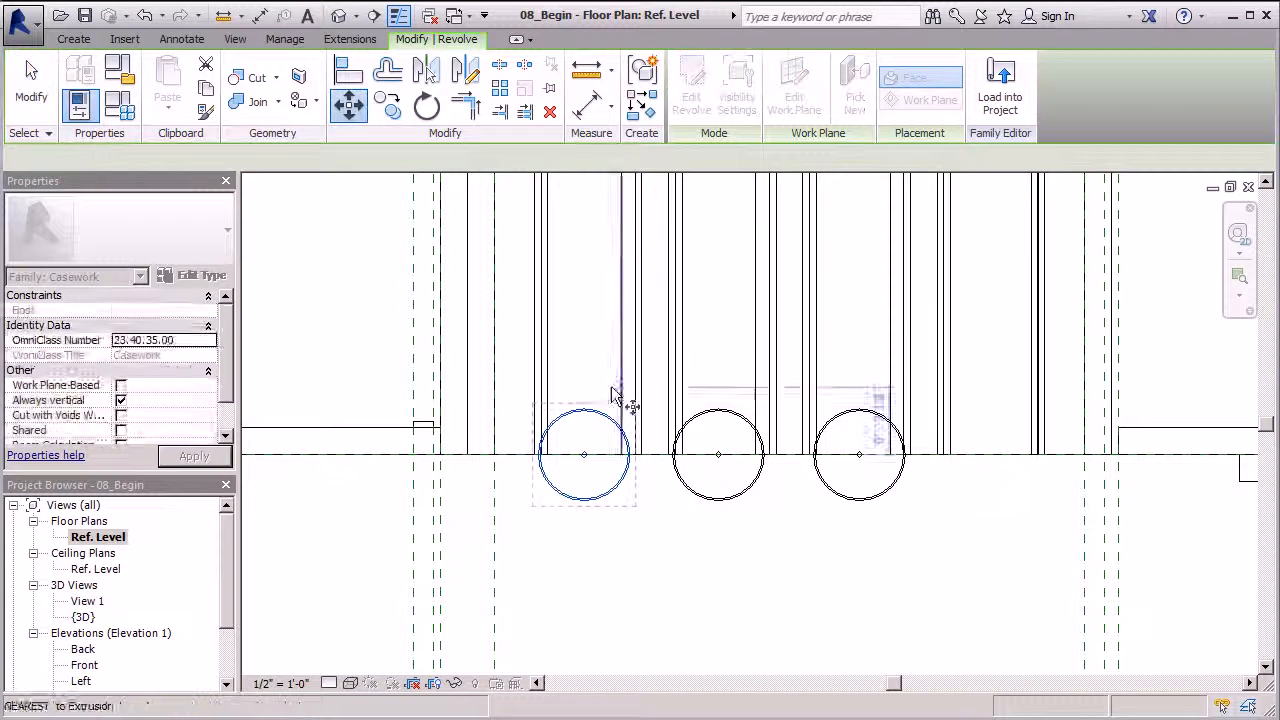
click(584, 410)
click(586, 350)
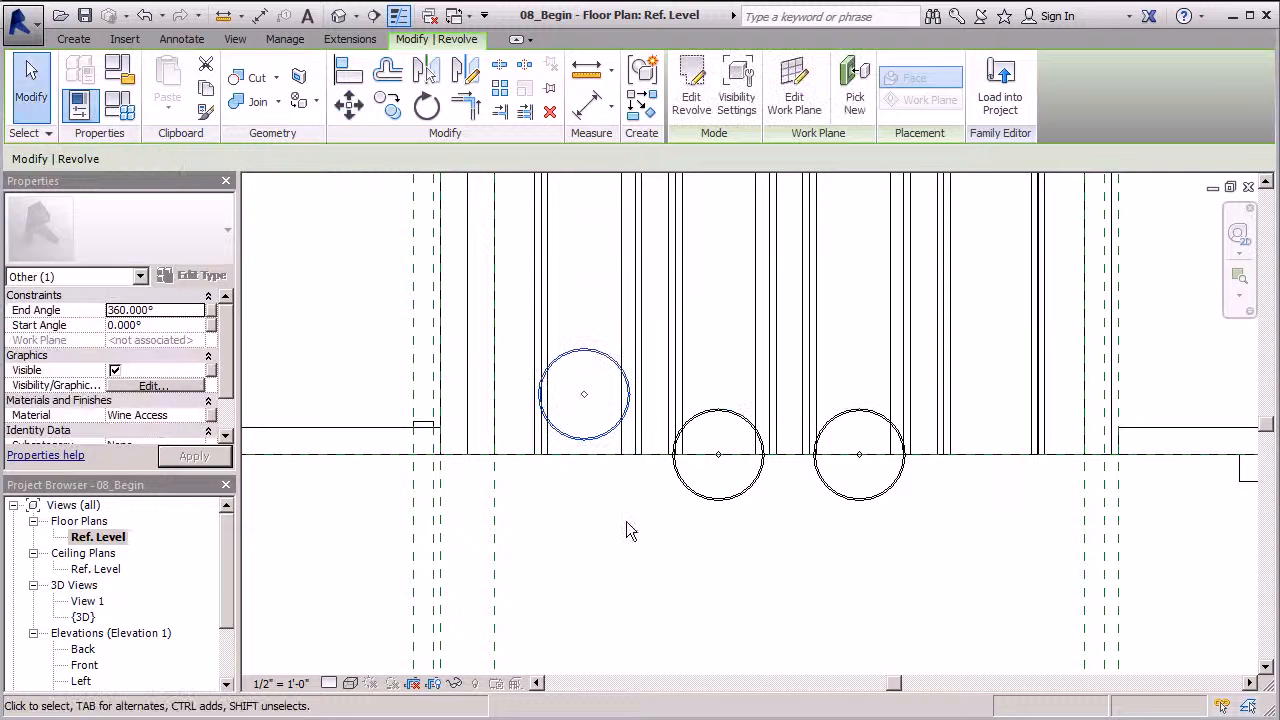
Dissociate the middle glass and move it back level with the left one
drag(719, 502, 675, 395)
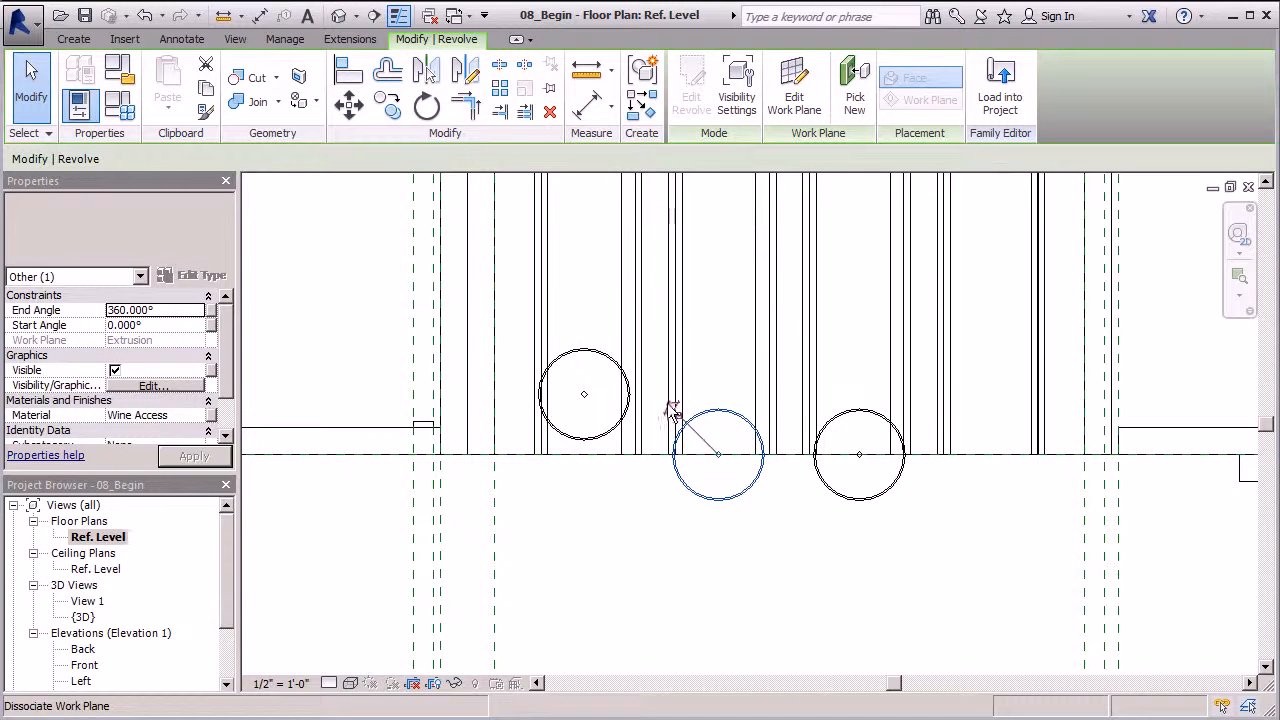
click(673, 408)
click(349, 114)
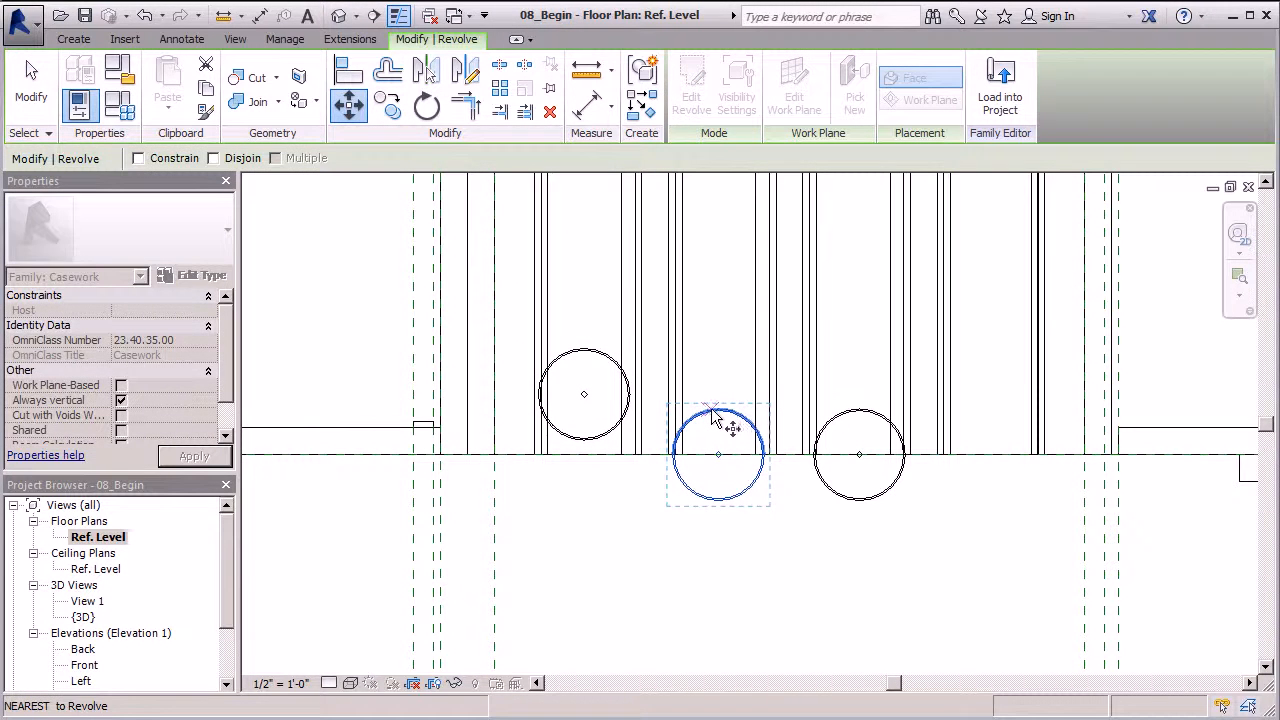
click(718, 409)
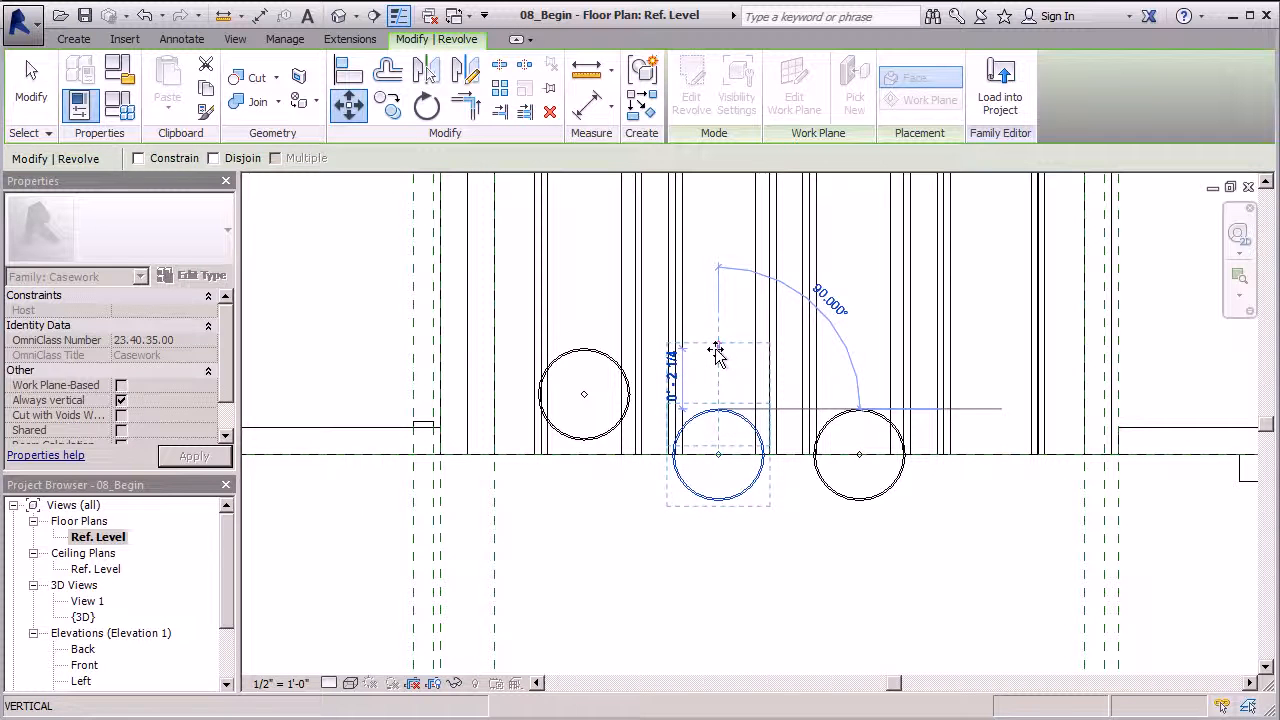
click(715, 358)
Move the right glass back in line with the others and show the default 3D view
click(899, 478)
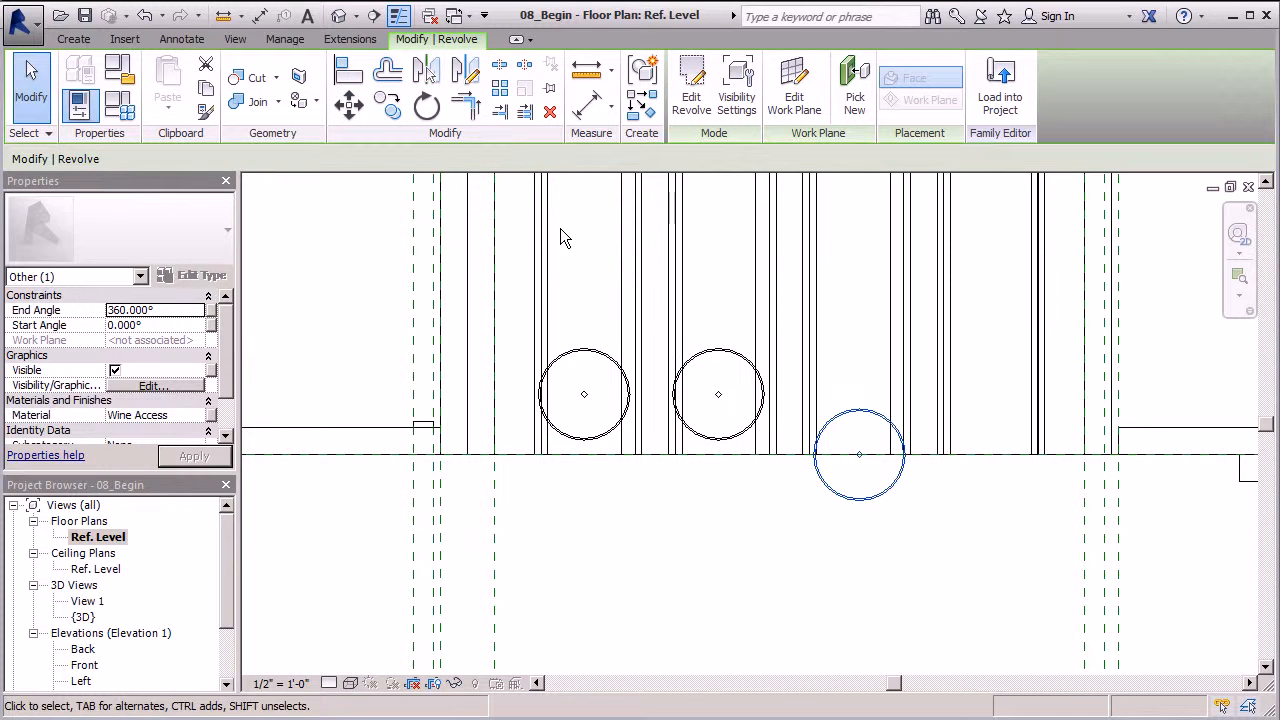
click(349, 104)
click(859, 410)
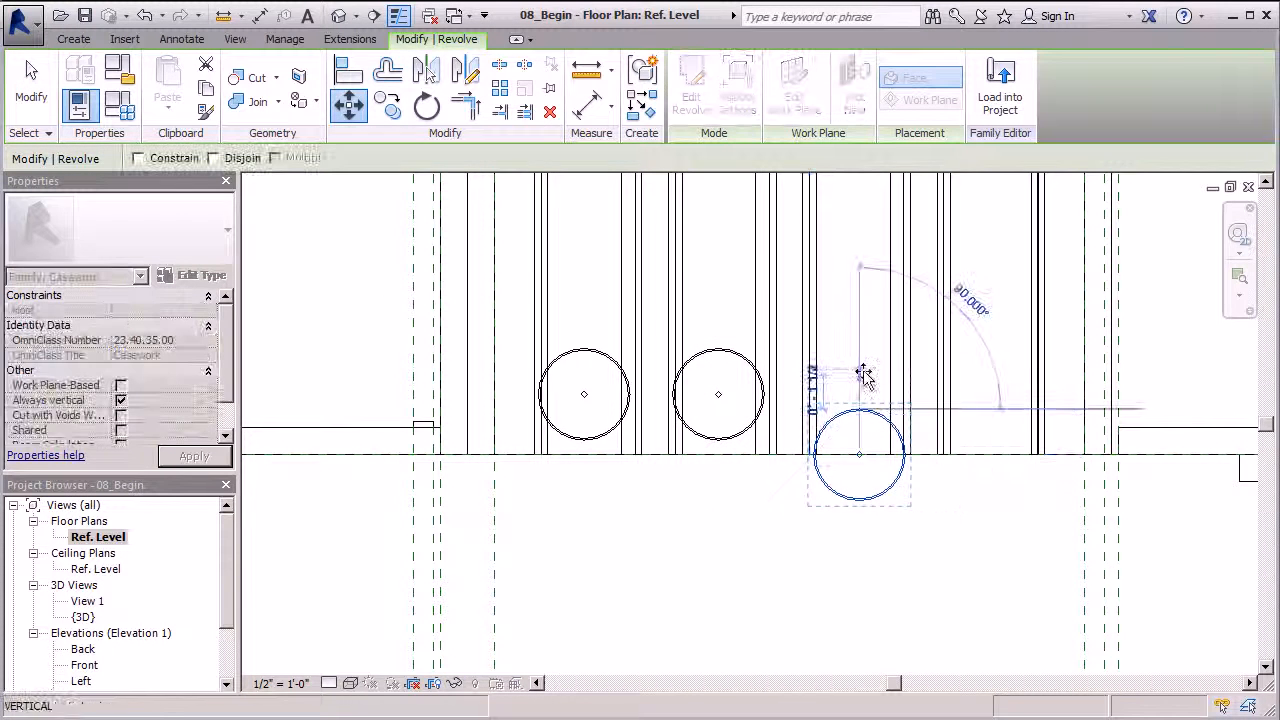
click(859, 356)
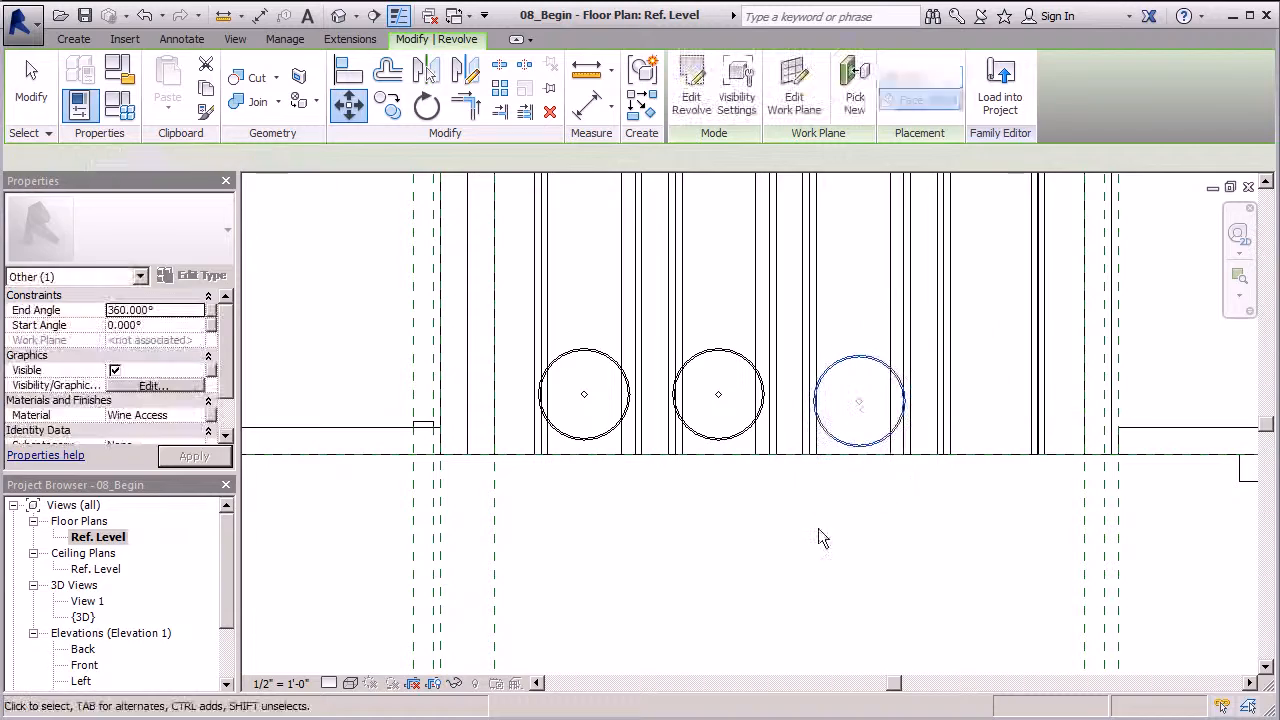
click(343, 15)
Orbit the 3D view to a more frontal angle to inspect the hanging glasses
scroll(614, 433, up, 5)
shift+middle_drag(711, 468, 741, 352)
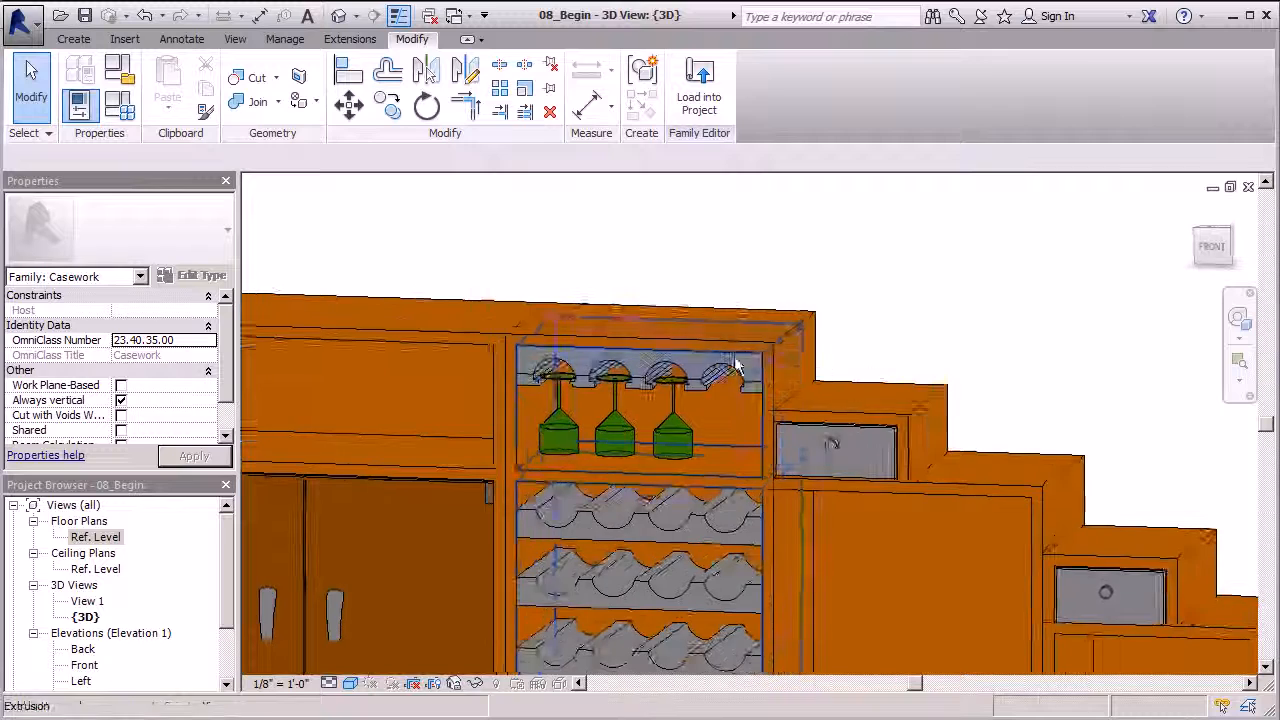
scroll(740, 357, down, 8)
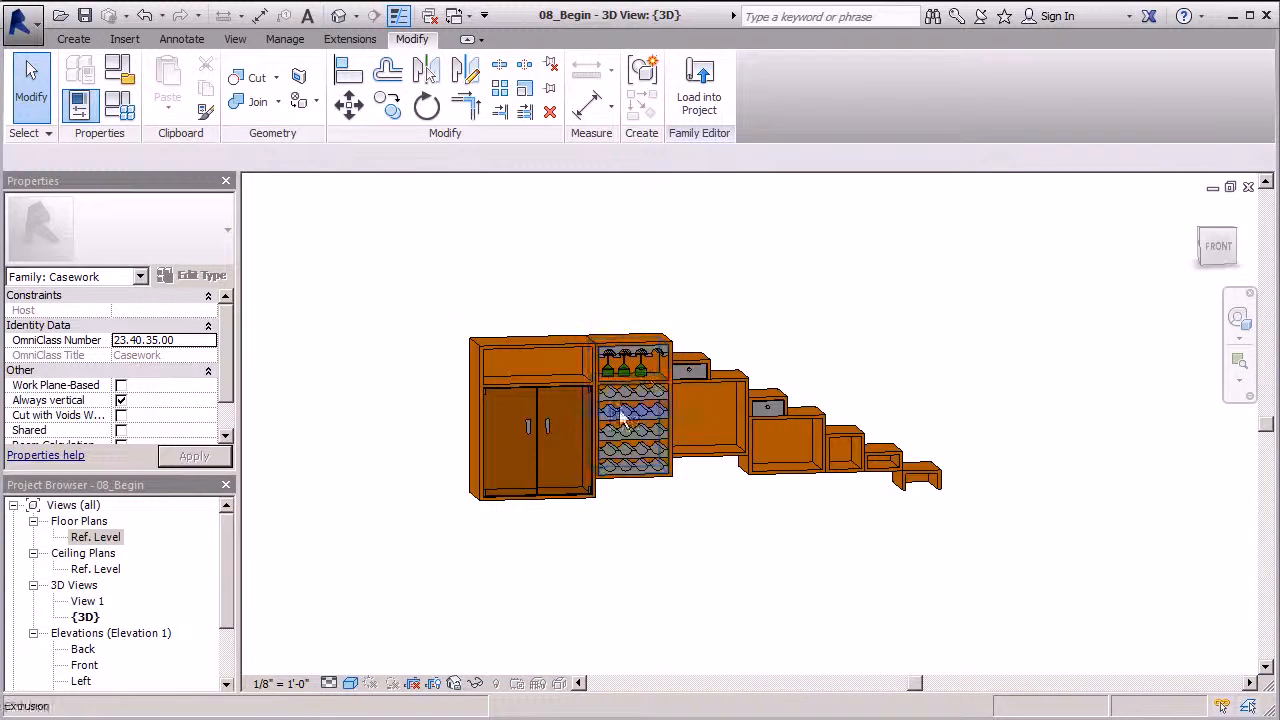
scroll(640, 438, up, 3)
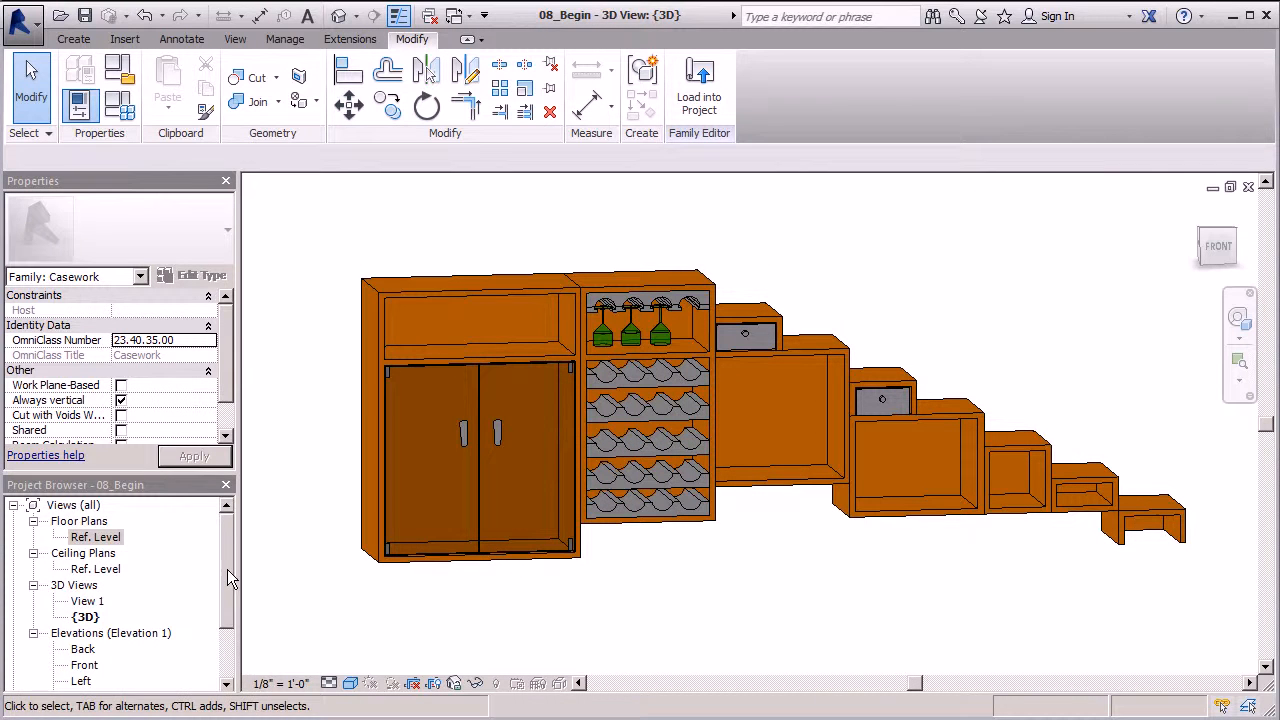
Reopen the Ref. Level floor plan with the Create tab's form tools showing
click(112, 538)
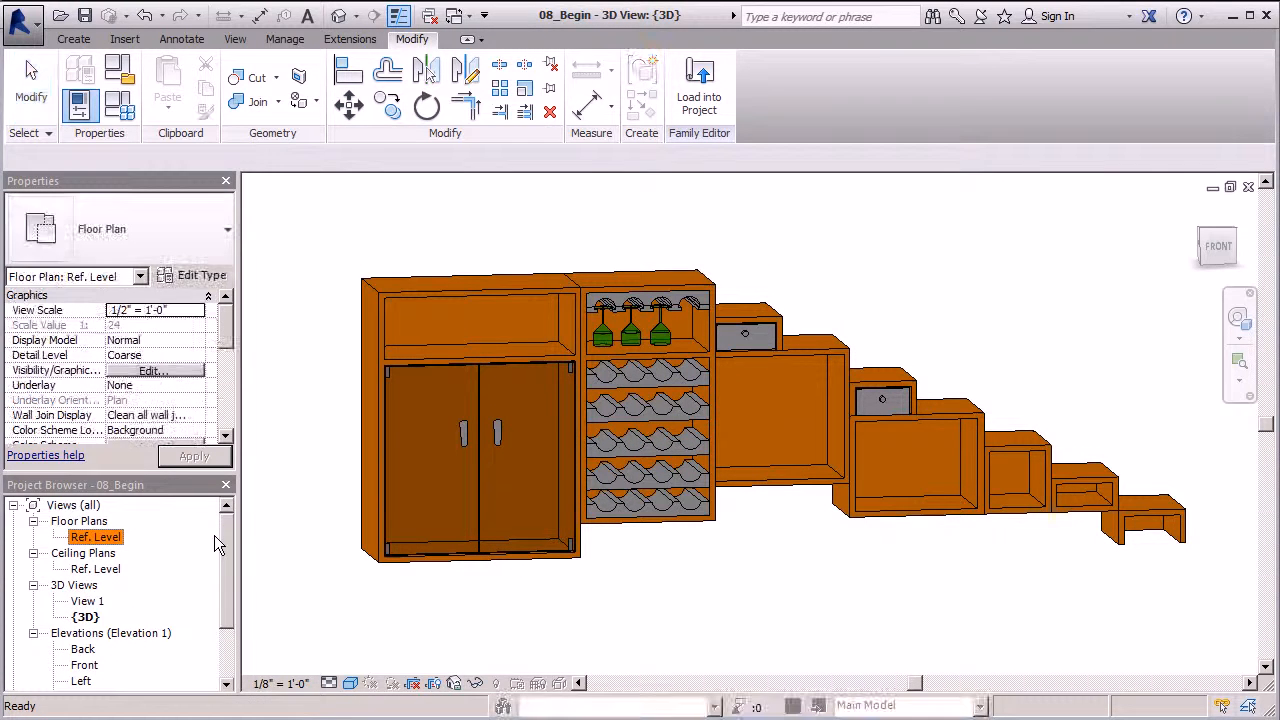
double_click(99, 539)
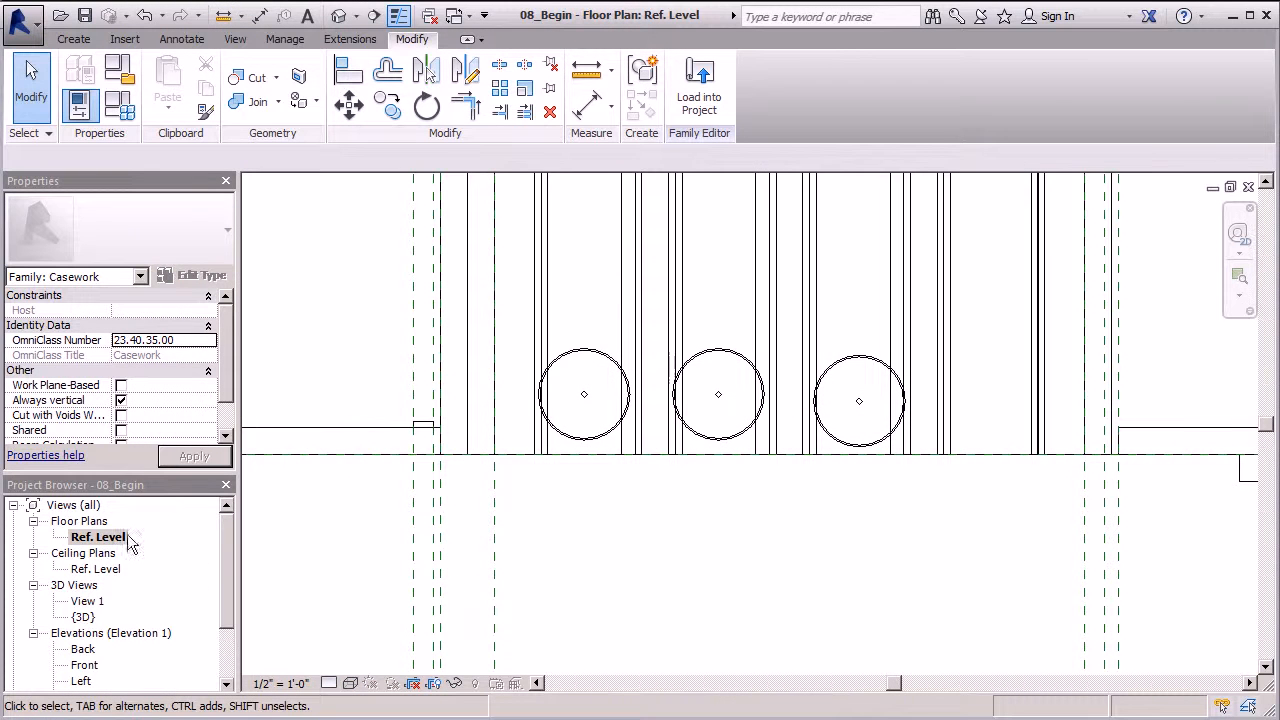
scroll(344, 390, down, 2)
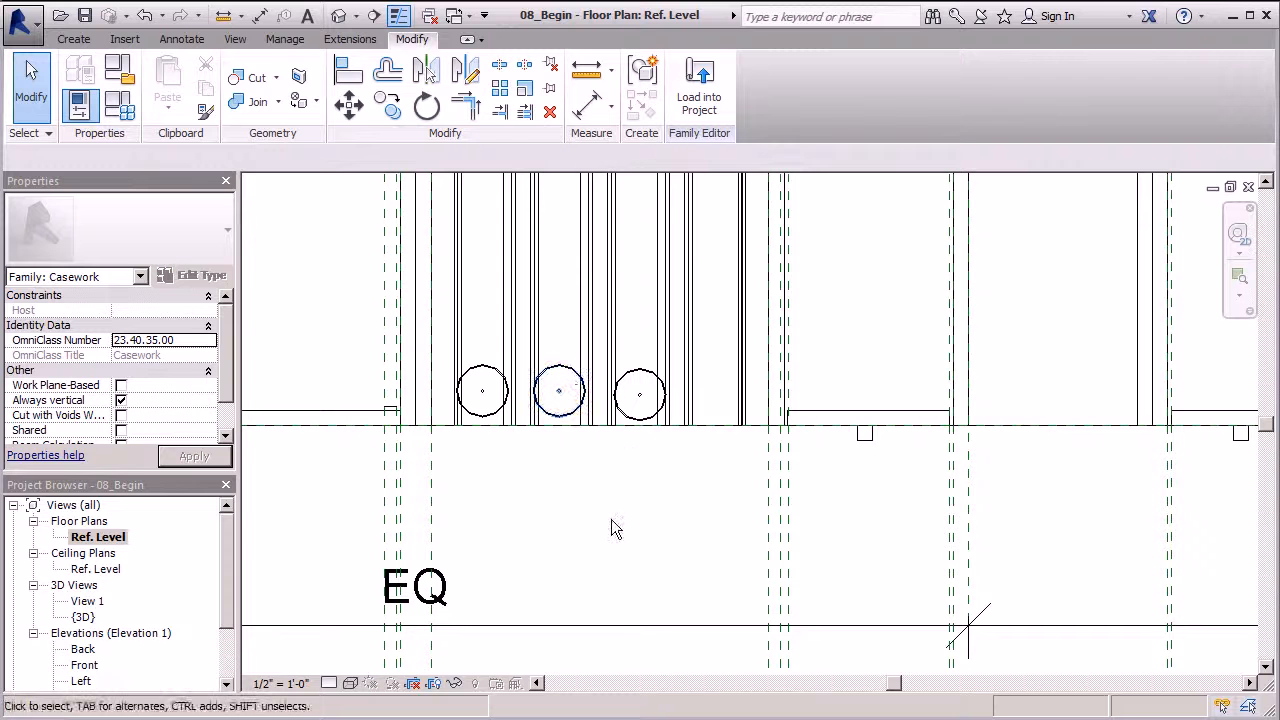
click(80, 40)
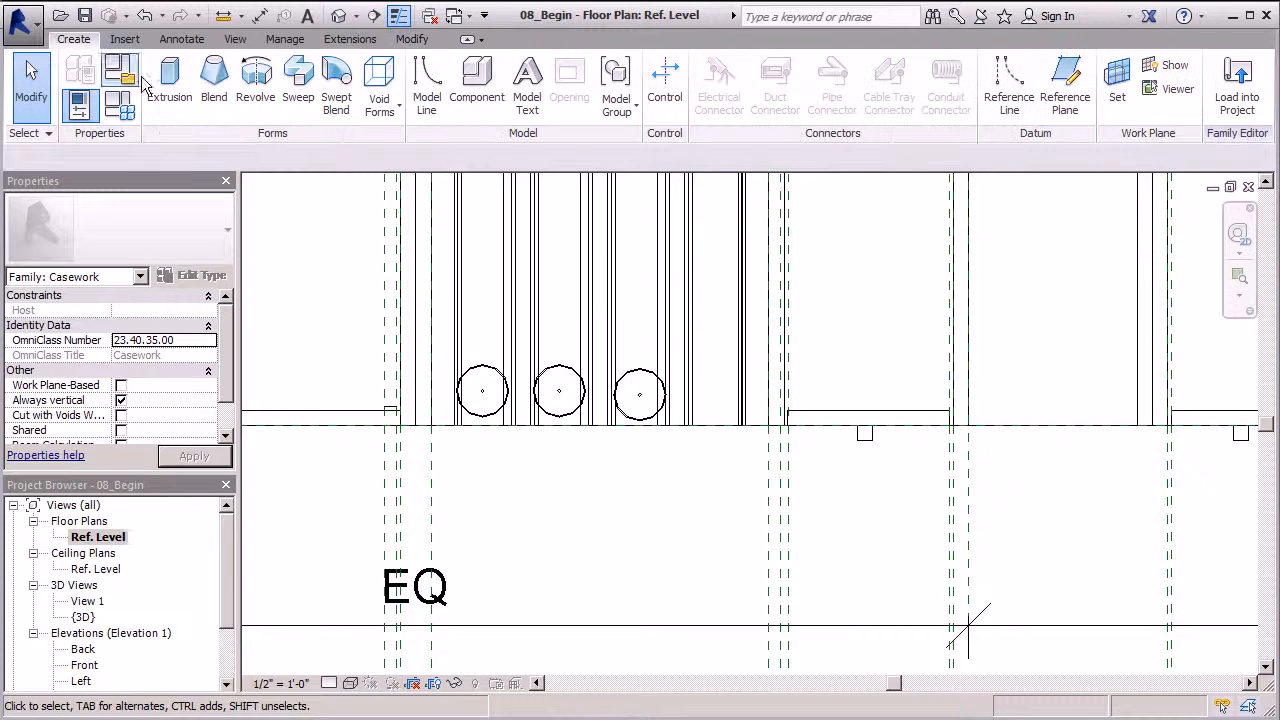
Start a Revolve sketch using Boundary Line > Line and draw the first profile line
click(251, 95)
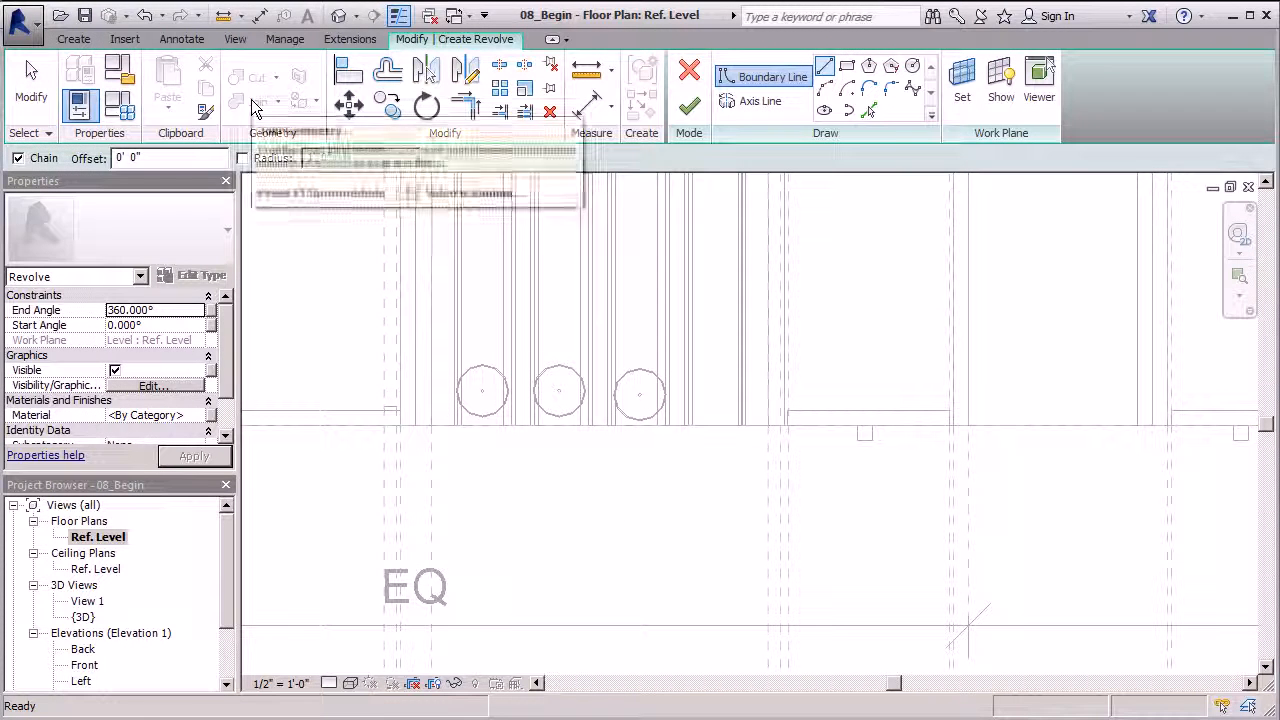
click(826, 68)
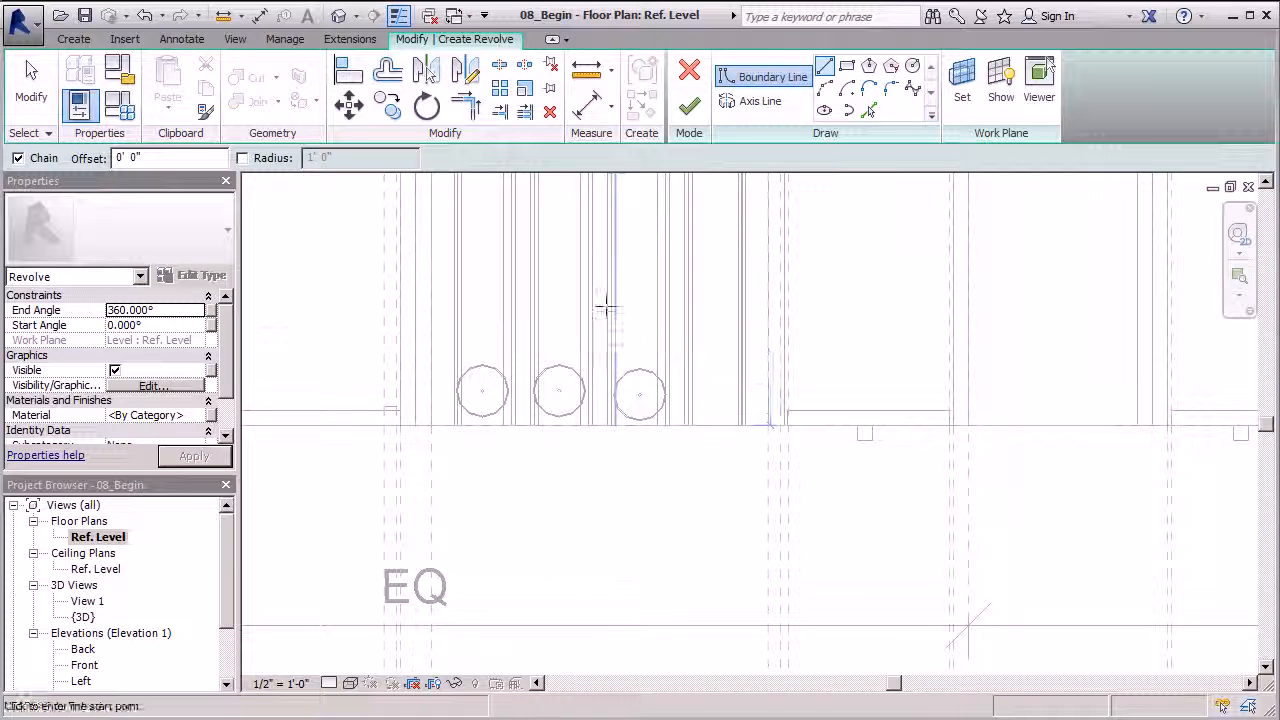
scroll(590, 340, down, 4)
click(598, 432)
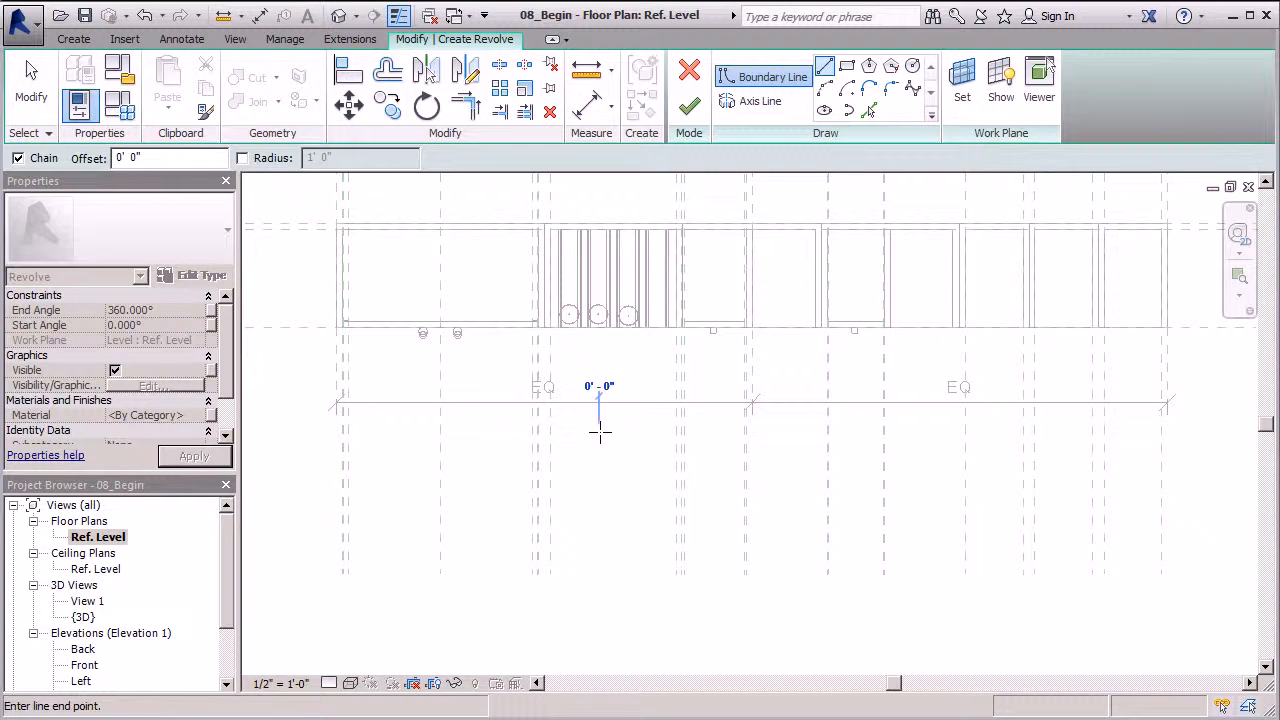
scroll(598, 478, up, 3)
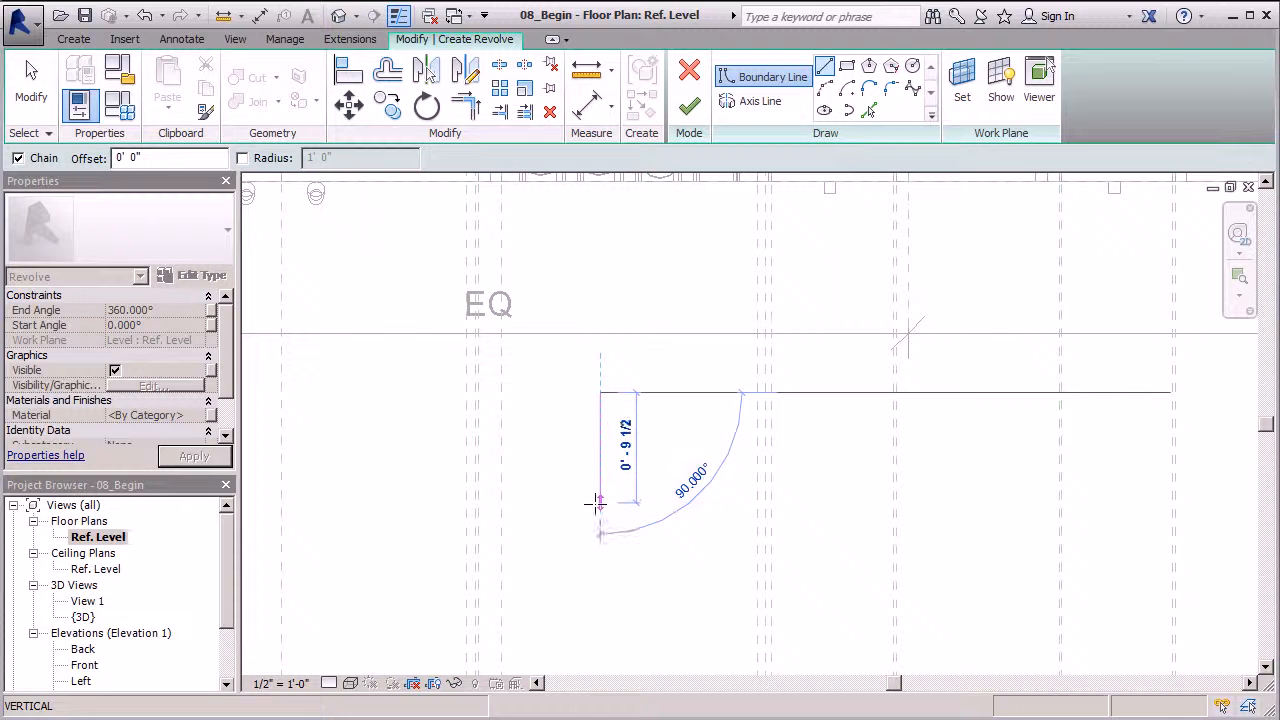
click(595, 510)
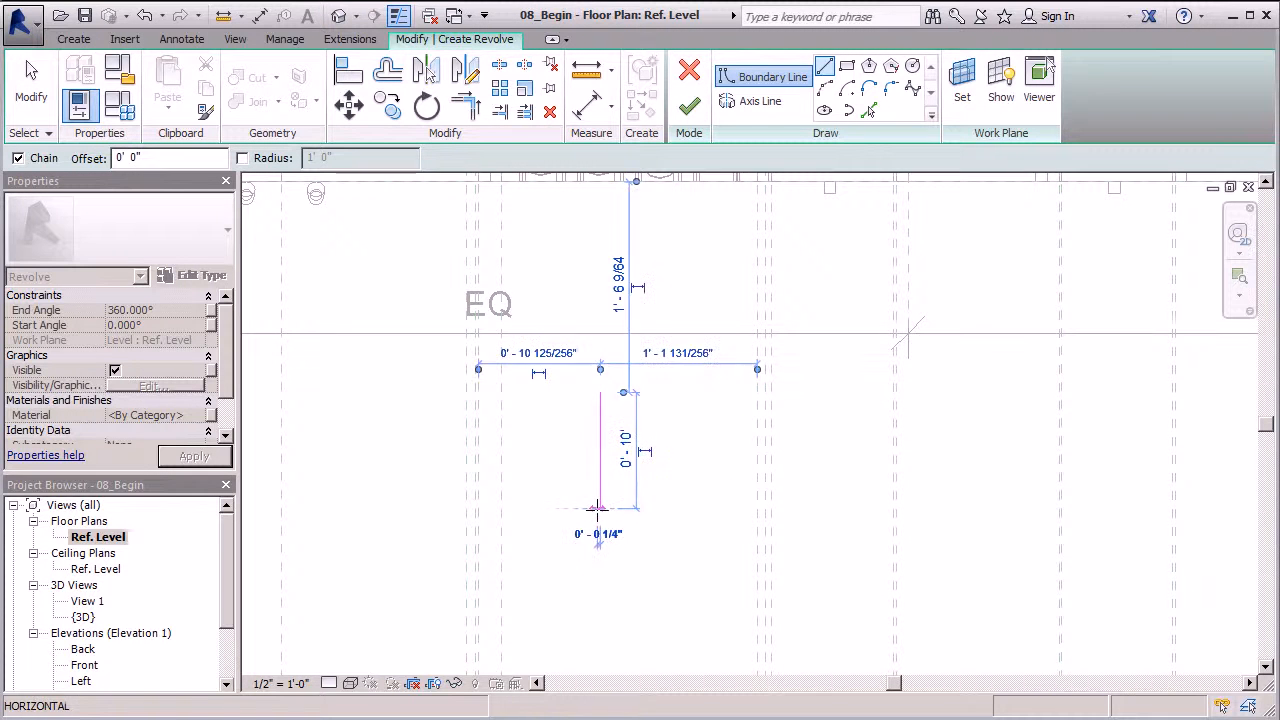
Draw the bottle's base, body side, slanted shoulder and neck, closing the half-profile loop
scroll(596, 509, up, 5)
scroll(620, 505, down, 1)
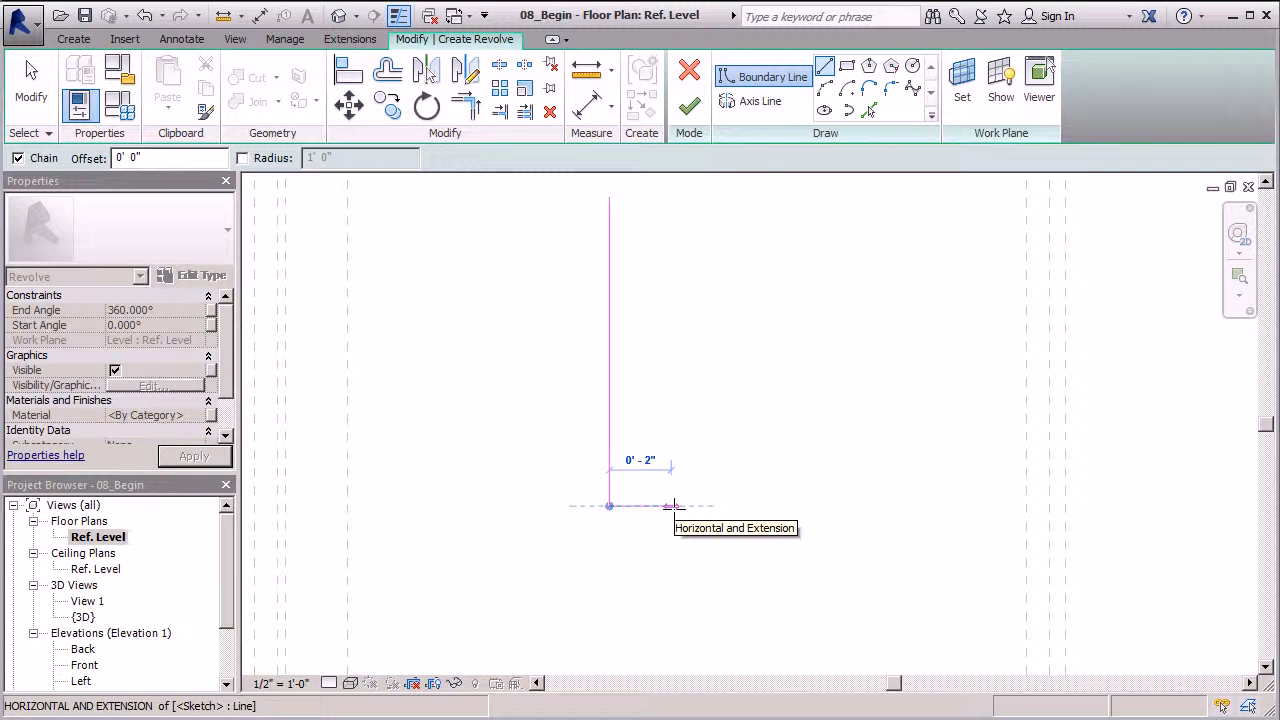
click(671, 505)
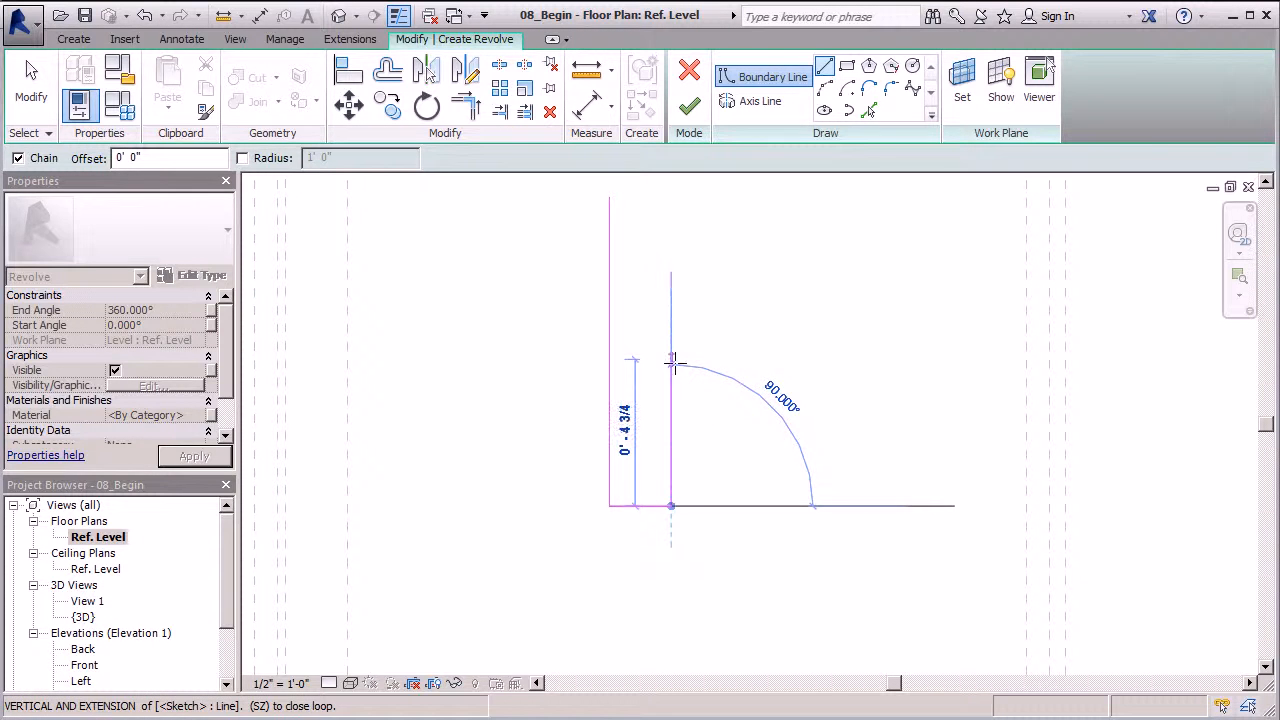
click(673, 362)
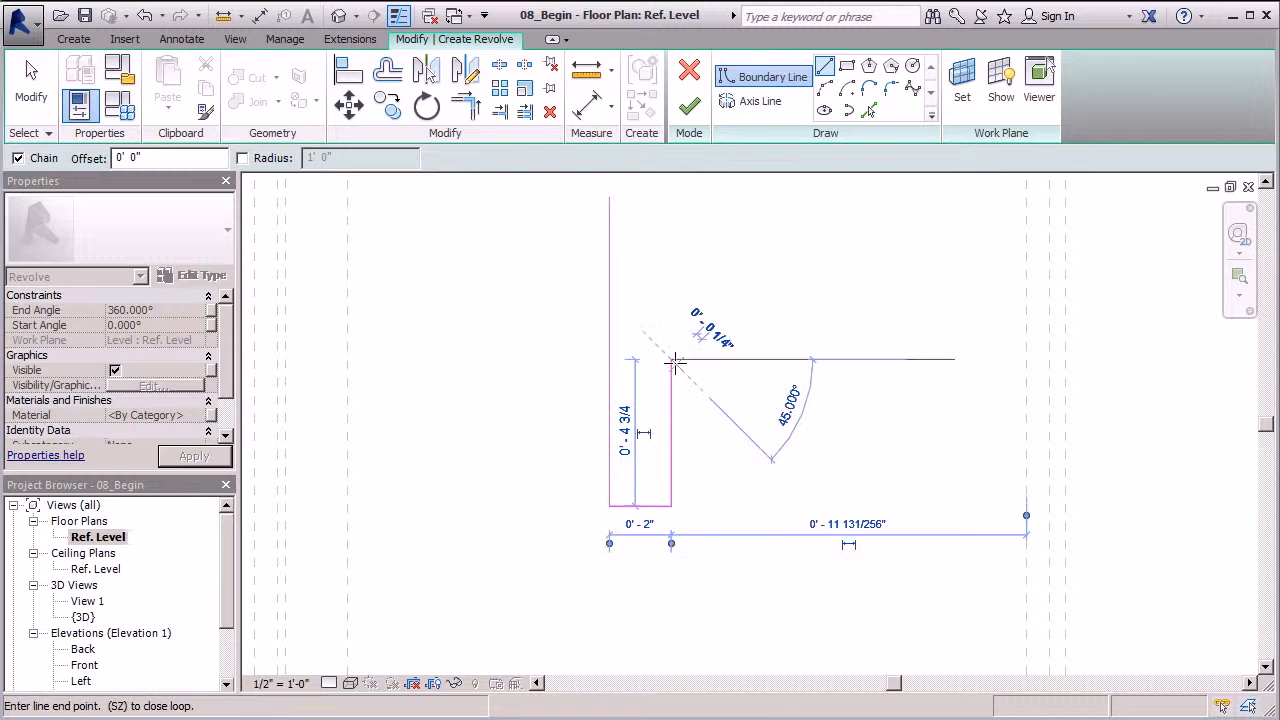
click(620, 308)
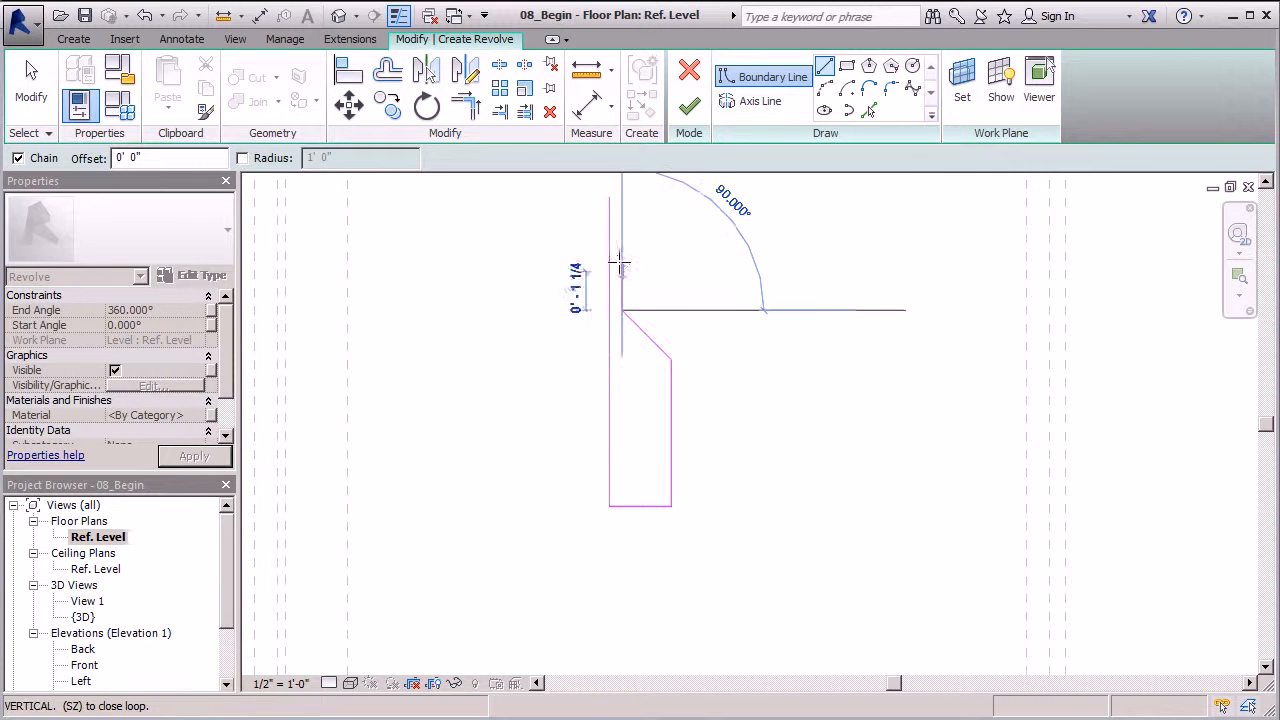
click(620, 197)
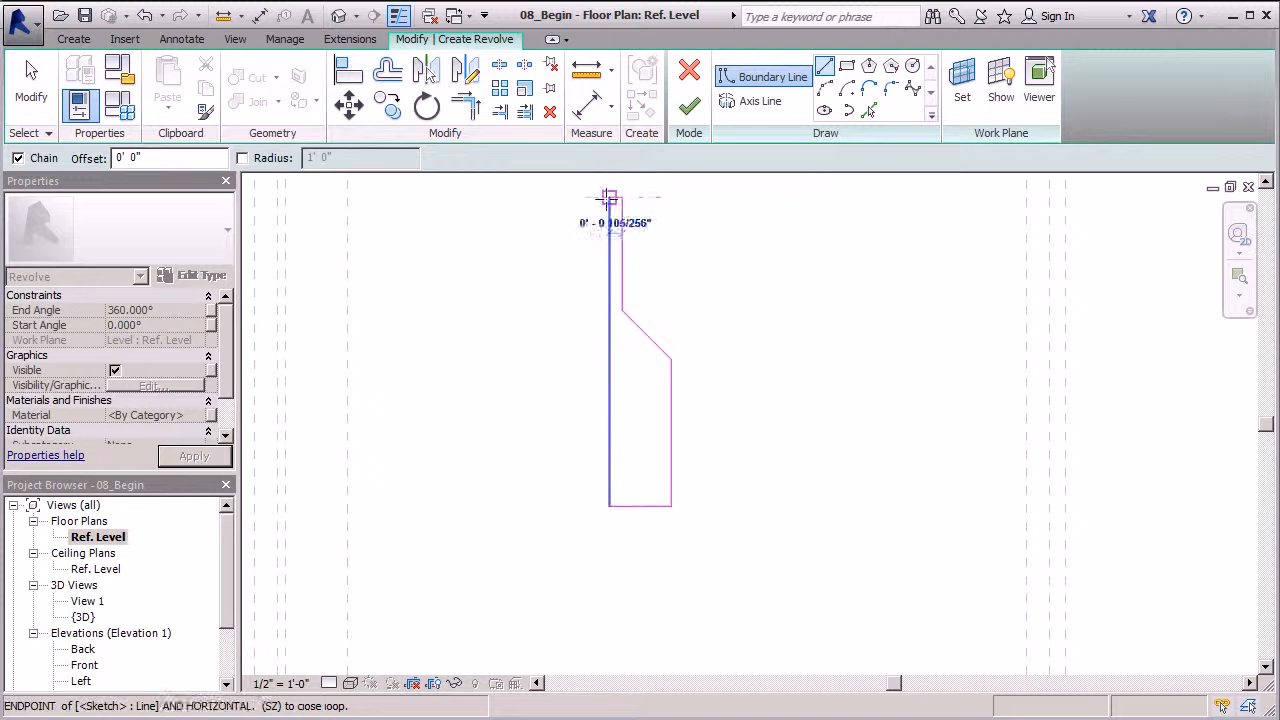
click(609, 197)
scroll(635, 205, up, 2)
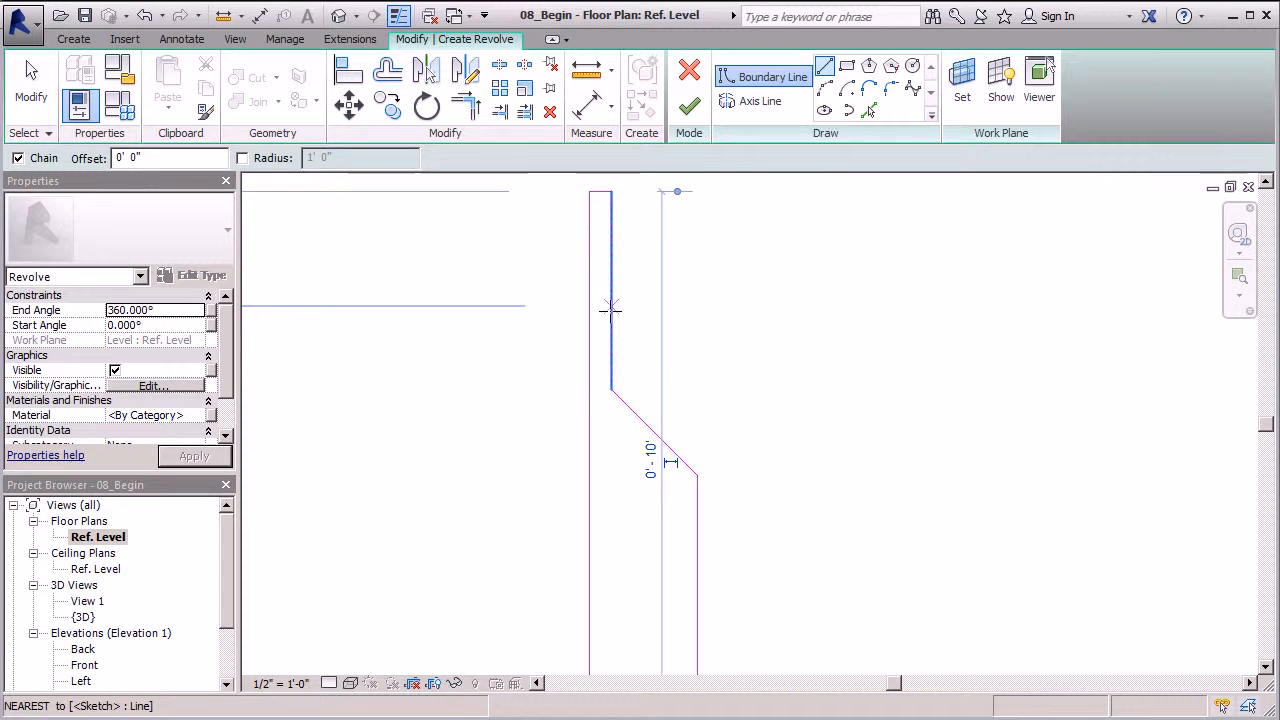
scroll(575, 280, down, 1)
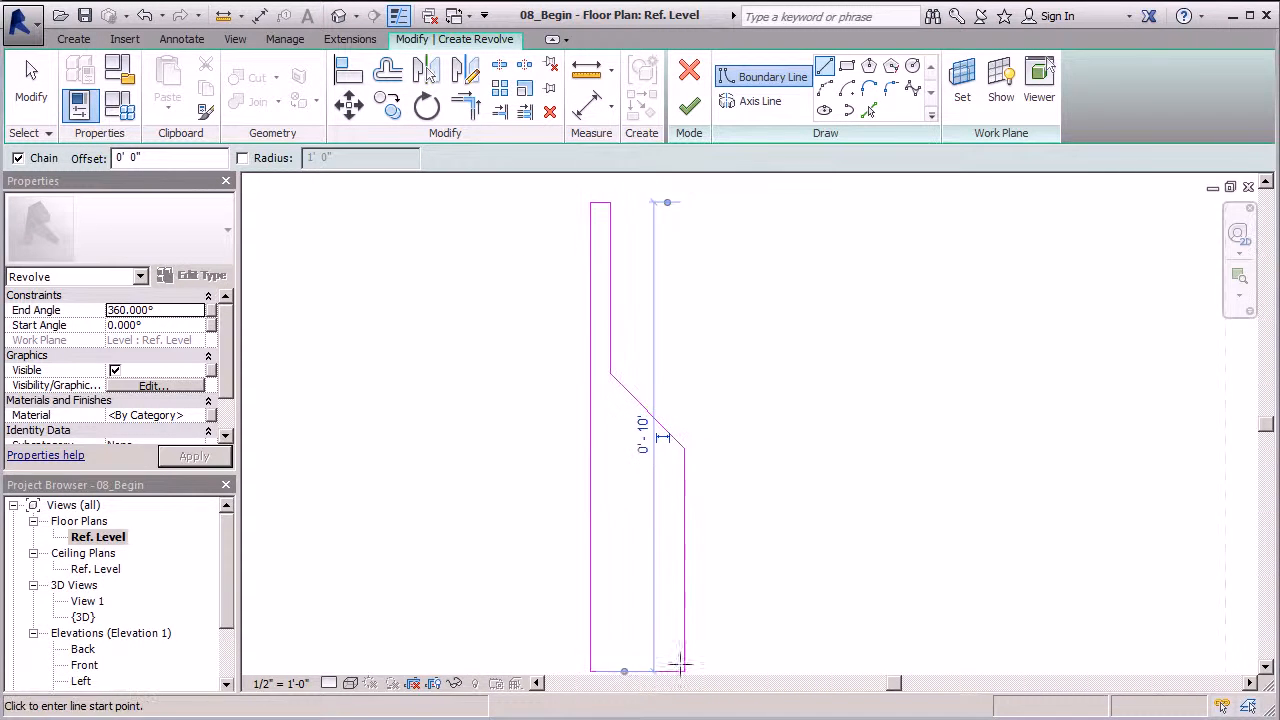
key(Escape)
key(Escape)
scroll(558, 215, up, 2)
scroll(558, 215, up, 1)
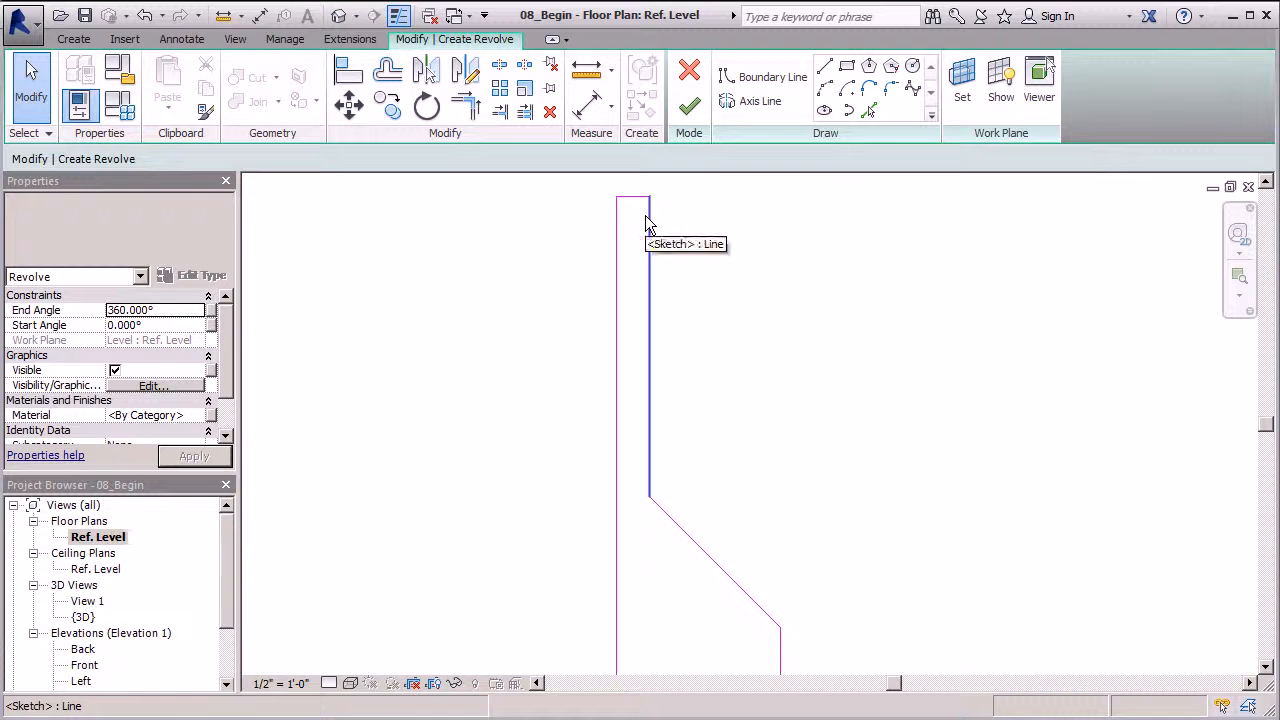
Add a short horizontal line across the neck top and pull its end onto the profile edge
key(l)
key(i)
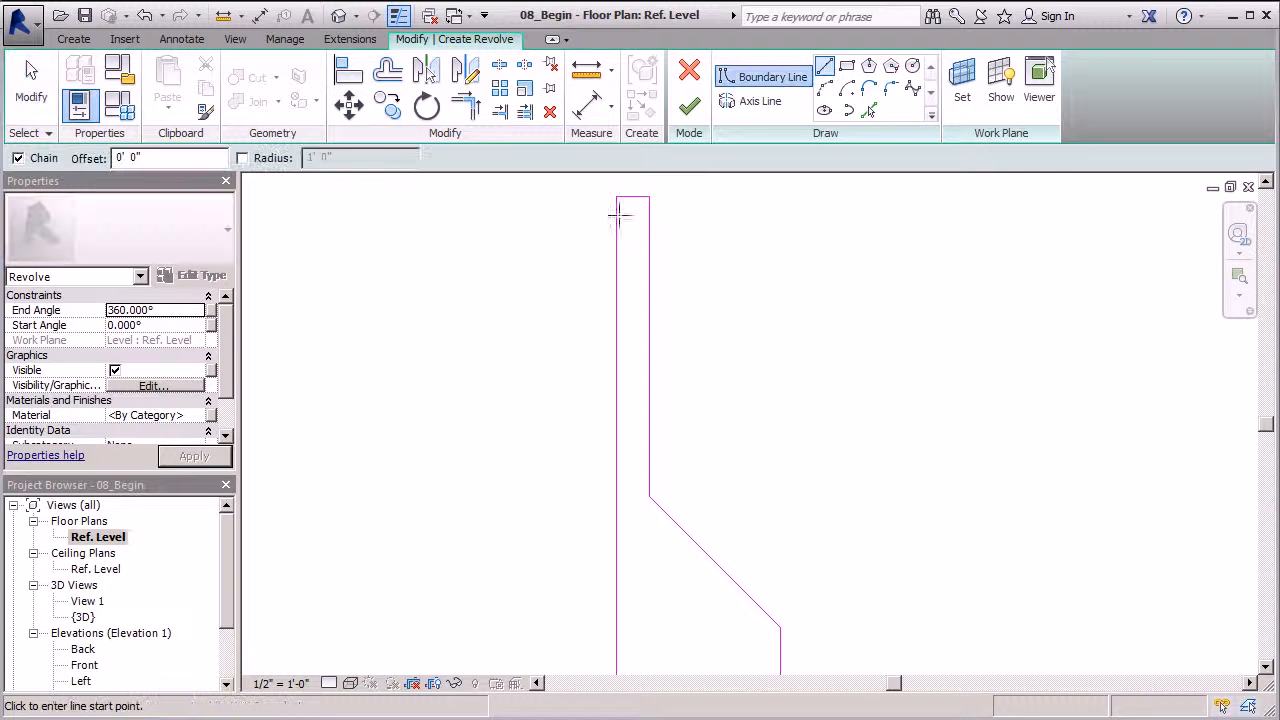
click(597, 213)
click(686, 212)
key(Escape)
key(Escape)
click(634, 212)
scroll(613, 215, up, 3)
drag(583, 210, 686, 210)
scroll(638, 255, down, 2)
Shorten the neck's vertical line down to the short horizontal line and extend that line
click(666, 272)
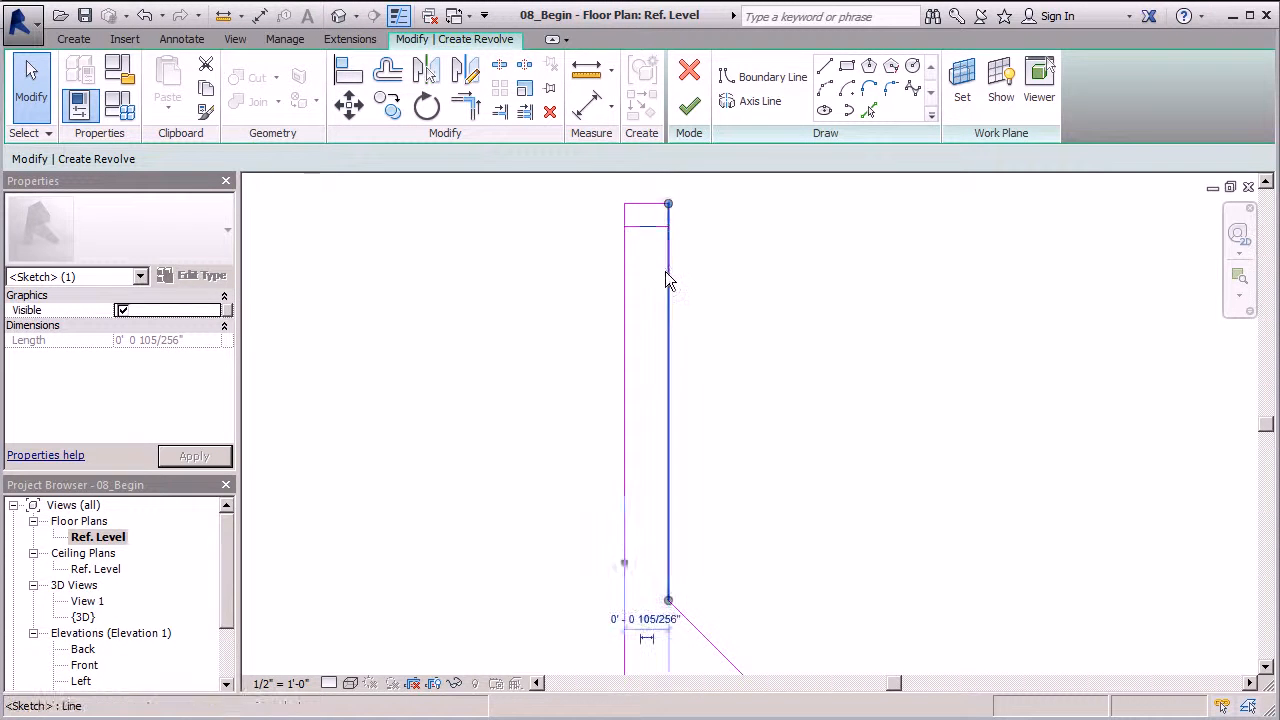
mouse_move(669, 203)
mouse_down()
mouse_move(654, 227)
mouse_move(668, 227)
mouse_up()
click(641, 227)
click(711, 246)
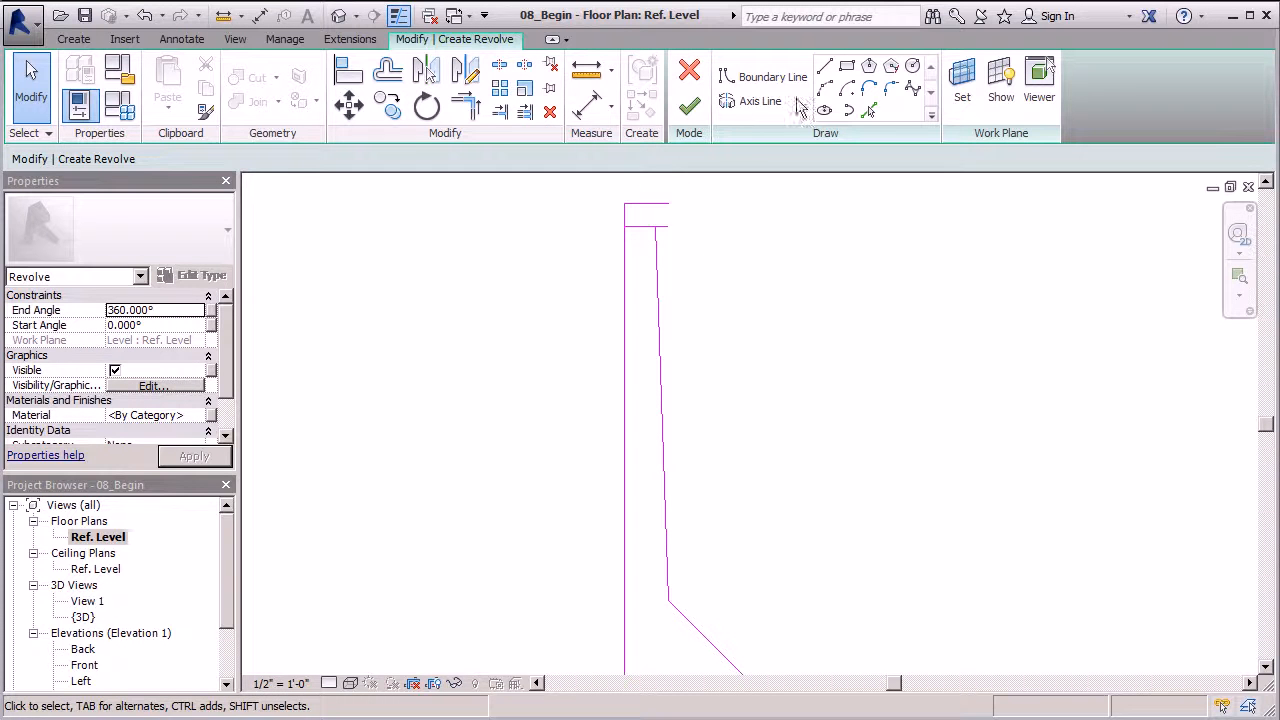
Draw the lip's vertical segment at the neck top with Boundary Line > Line
click(824, 66)
click(668, 203)
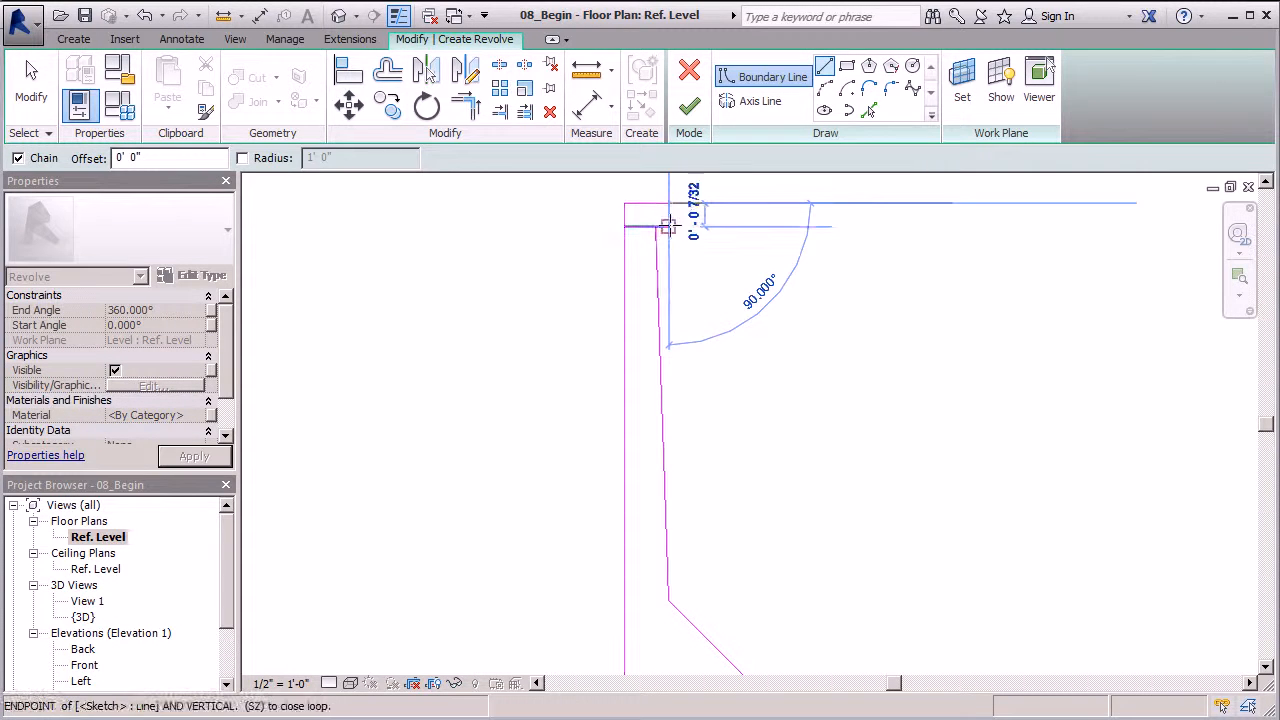
click(668, 226)
click(30, 96)
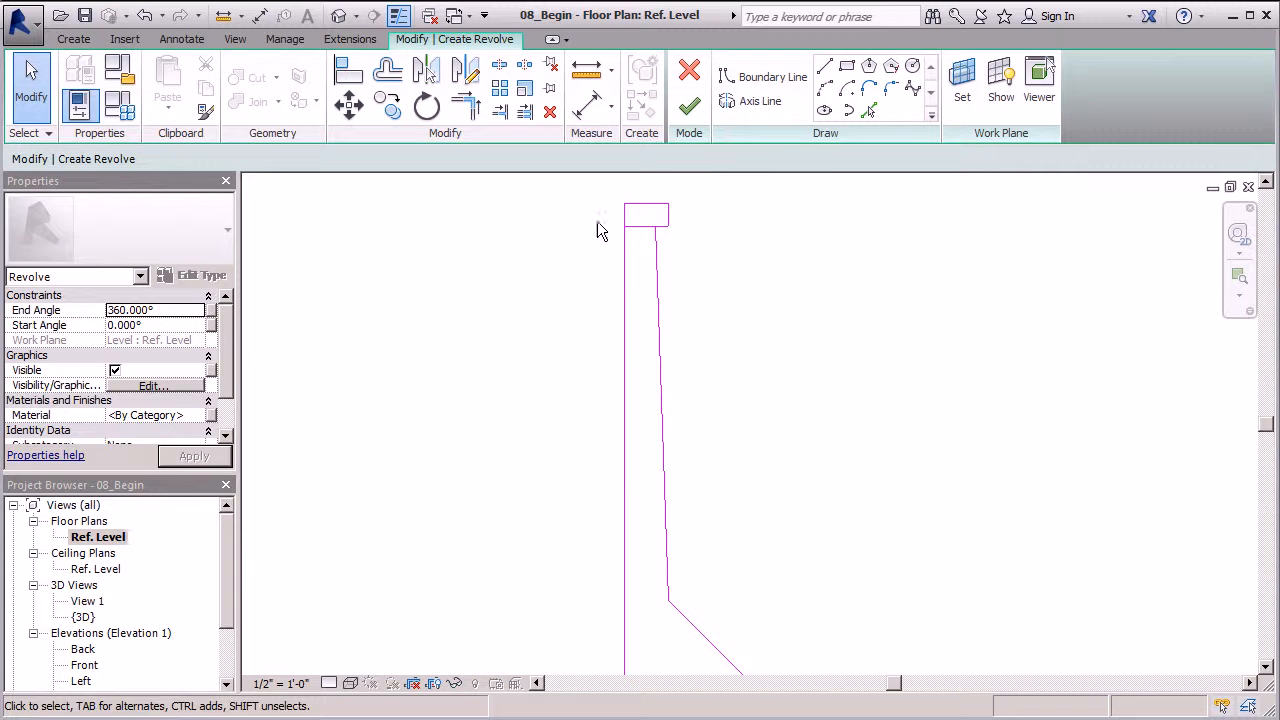
Snap the short horizontal line's end onto the slanted line to close the profile
click(652, 226)
scroll(658, 234, up, 3)
scroll(661, 217, up, 3)
scroll(480, 370, down, 2)
drag(519, 267, 591, 266)
scroll(388, 226, down, 3)
click(744, 236)
scroll(744, 236, down, 2)
scroll(585, 217, down, 2)
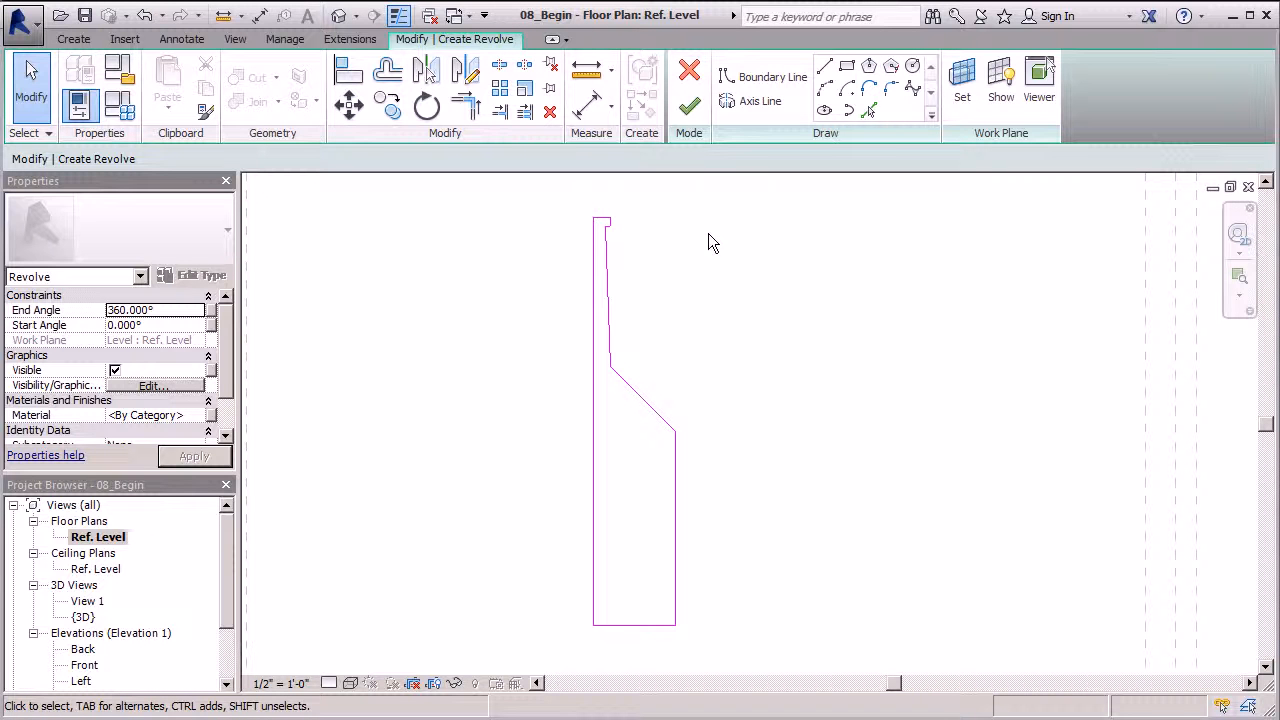
Draw the revolve axis along the profile edge and finish the sketch to create the bottle
click(778, 104)
scroll(666, 300, down, 2)
click(632, 267)
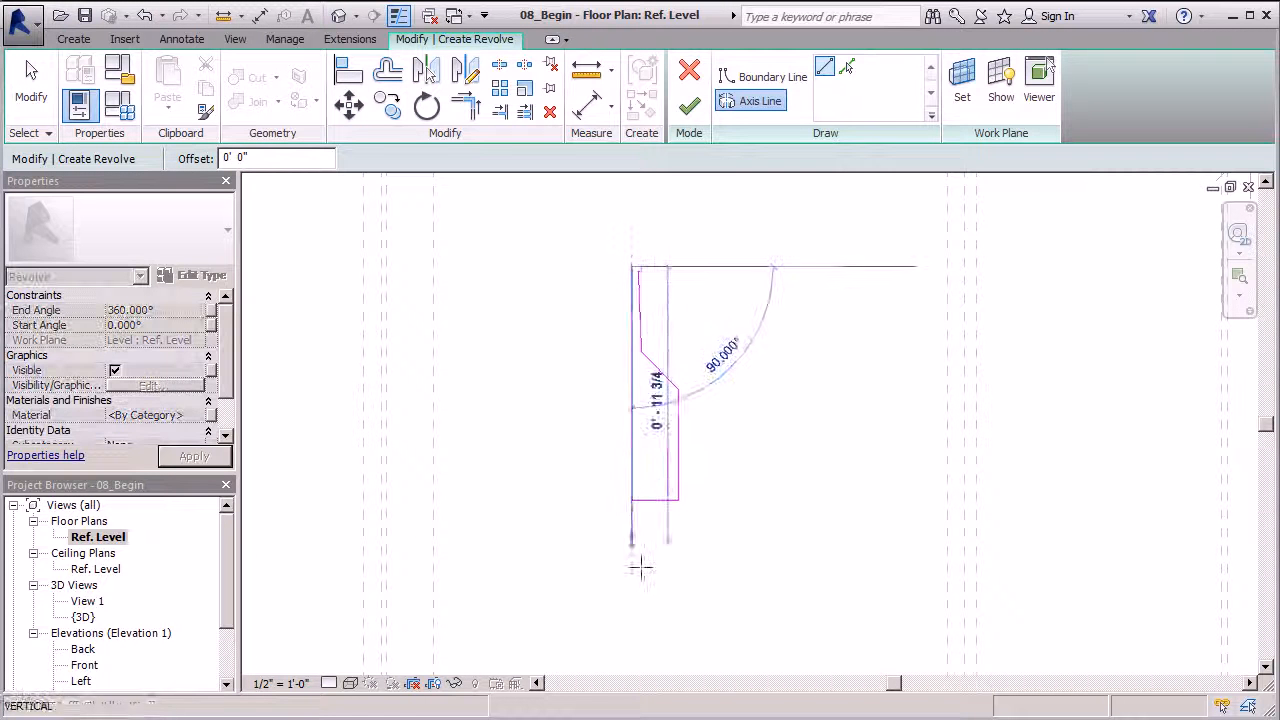
click(632, 599)
click(684, 109)
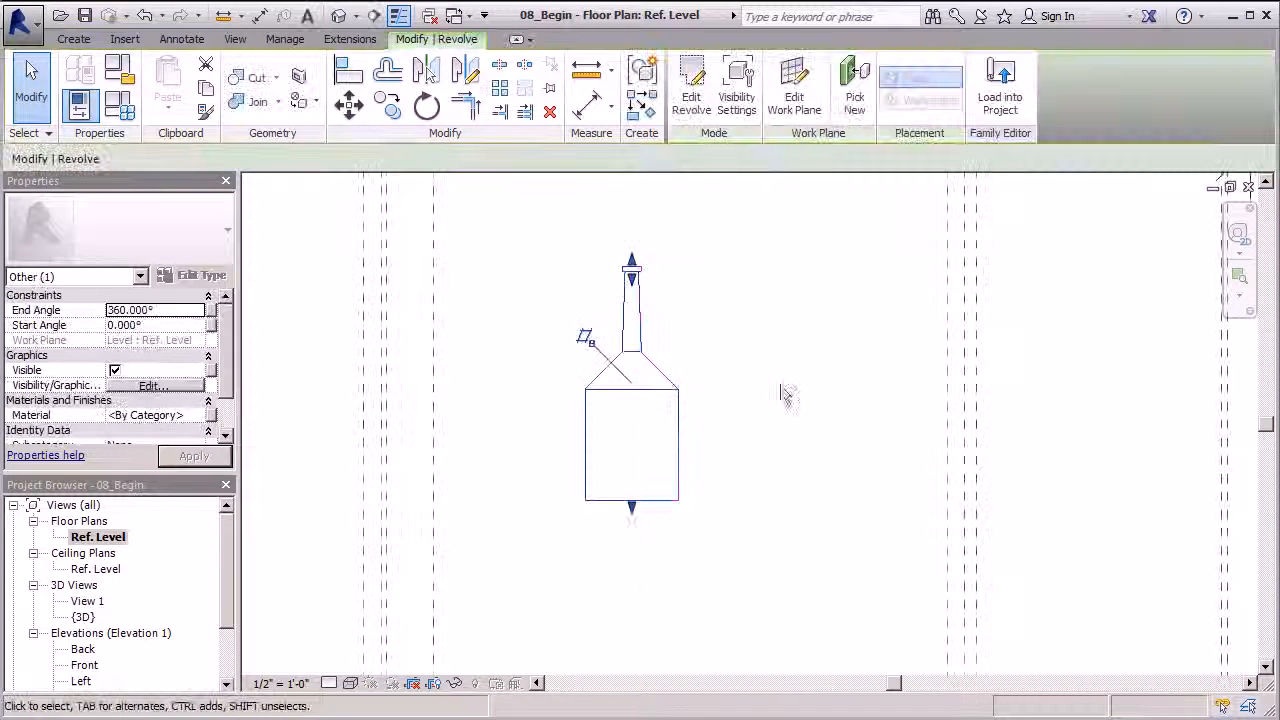
Stretch the bottle's top upward and bottom downward, then view it in {3D}
scroll(664, 408, down, 1)
click(766, 371)
click(666, 387)
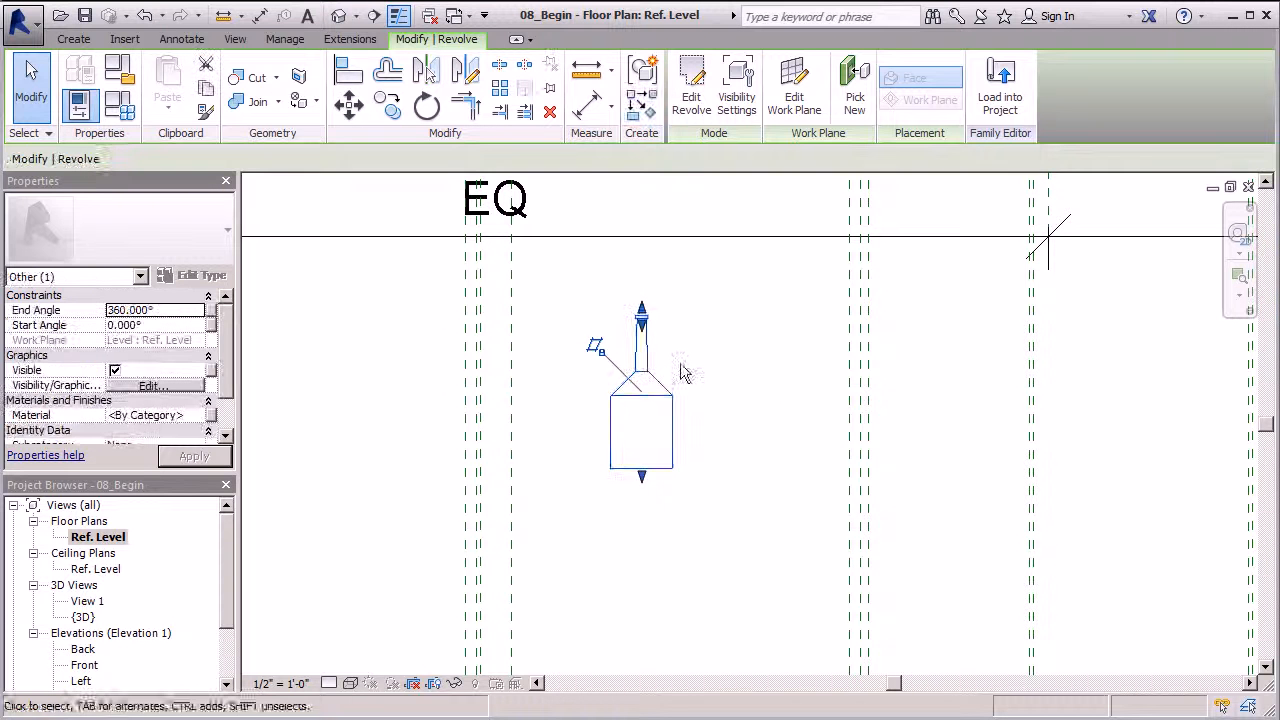
mouse_move(641, 314)
mouse_down()
mouse_move(641, 283)
mouse_move(645, 312)
mouse_up()
click(691, 369)
click(643, 467)
drag(643, 483, 646, 490)
click(737, 449)
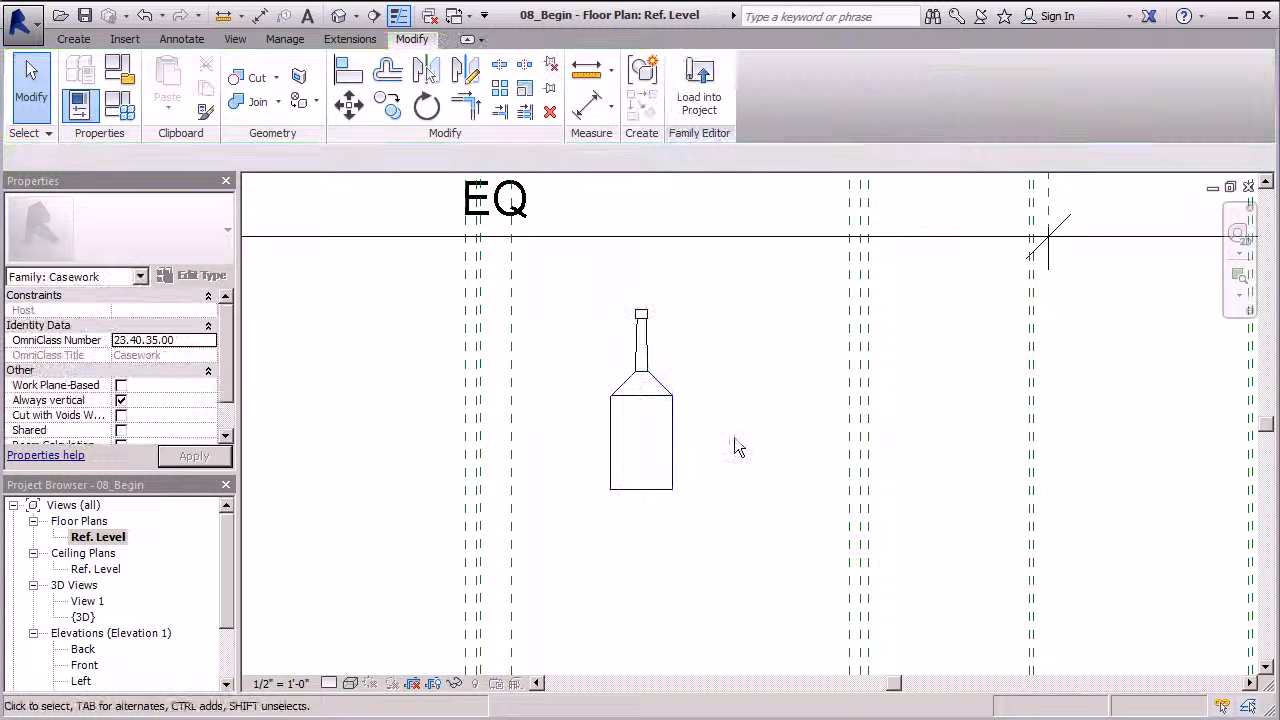
scroll(700, 400, down, 2)
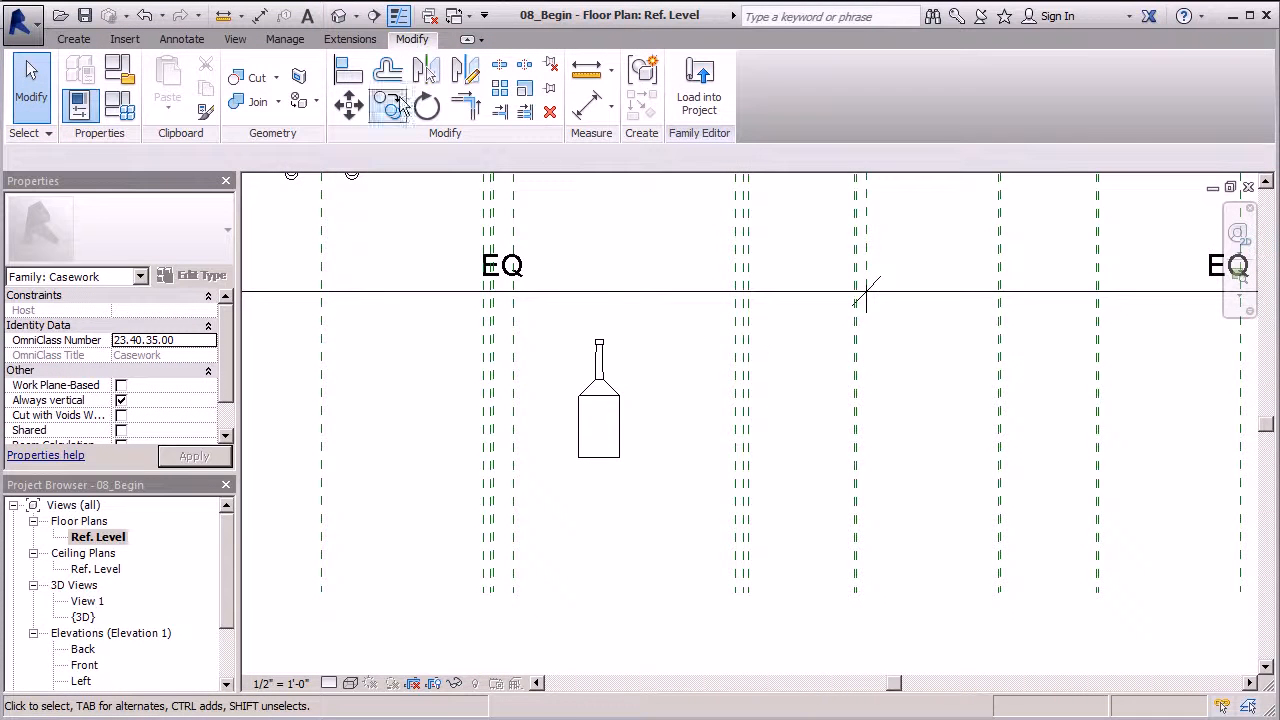
click(338, 16)
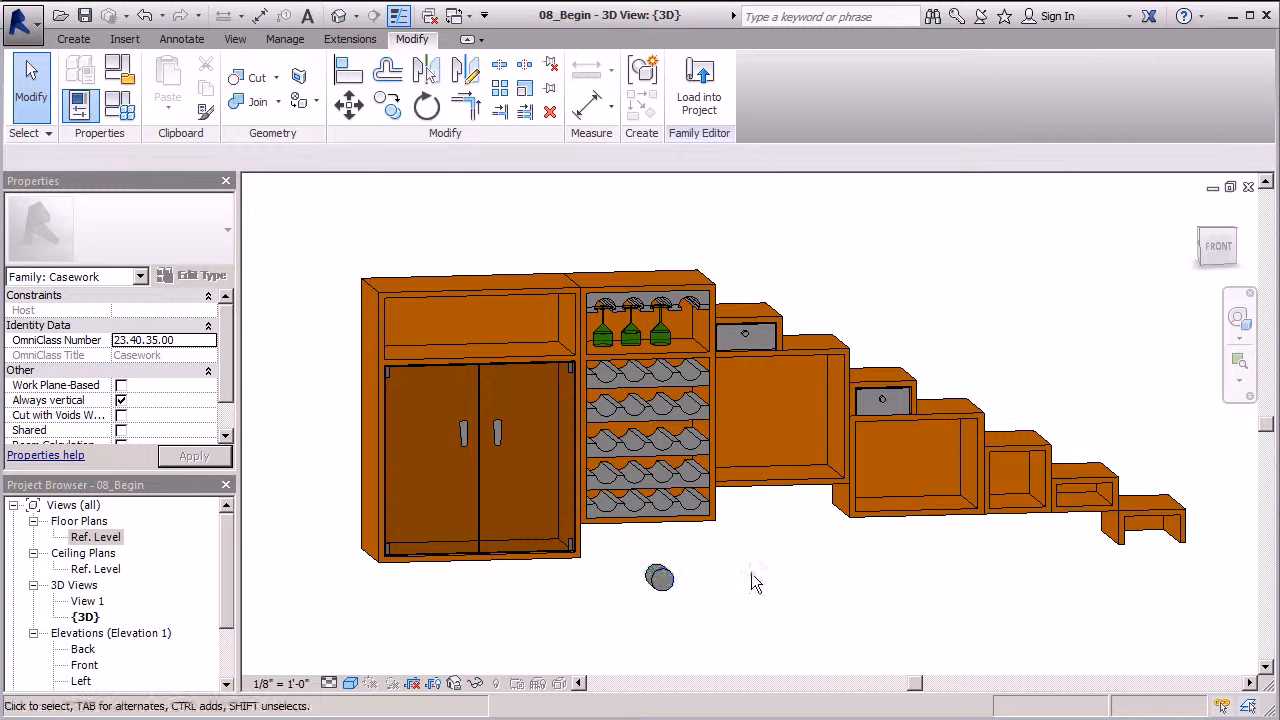
Assign the Wine Access material to the bottle revolve
shift+middle_drag(731, 563, 745, 490)
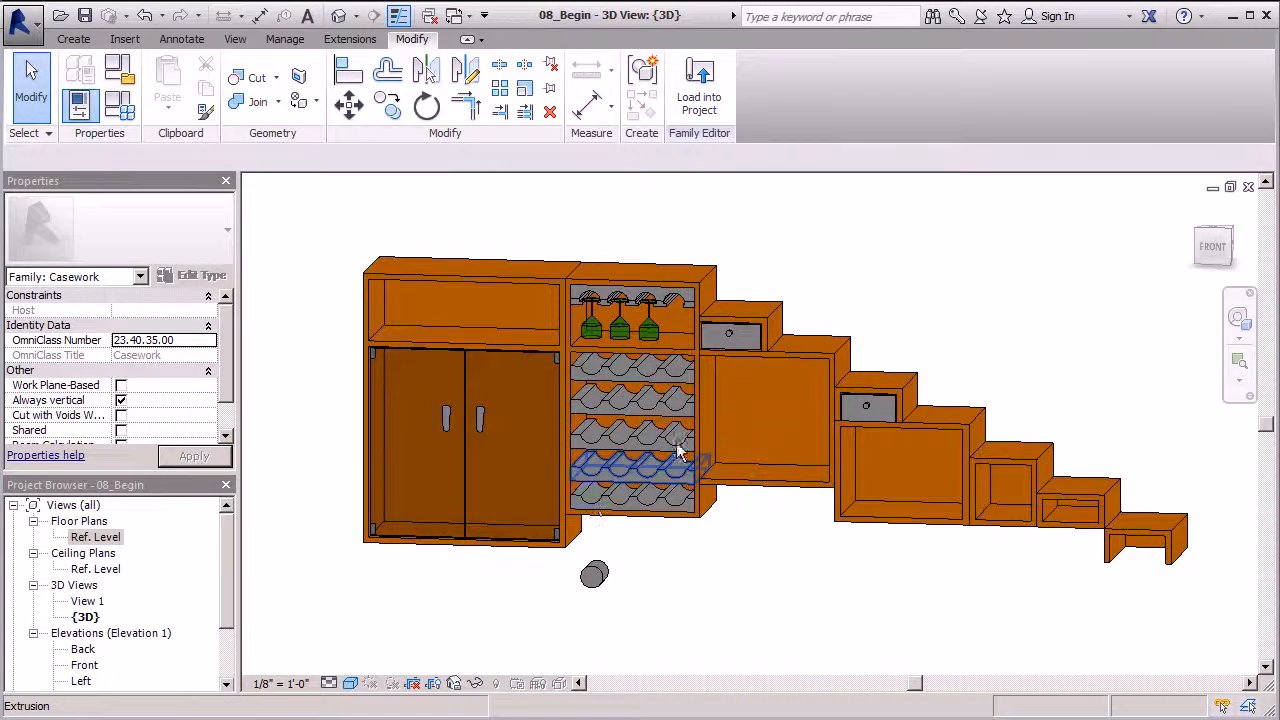
scroll(455, 440, down, 2)
shift+middle_drag(594, 465, 520, 535)
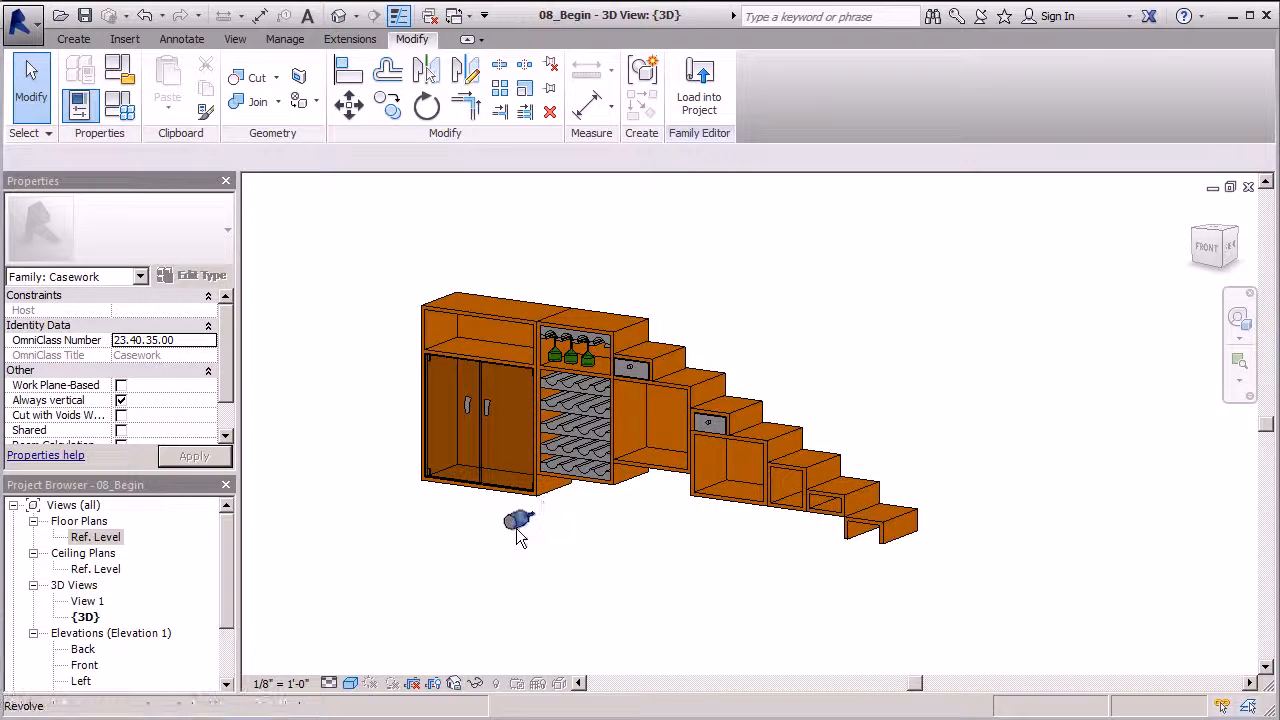
scroll(518, 524, up, 3)
click(522, 523)
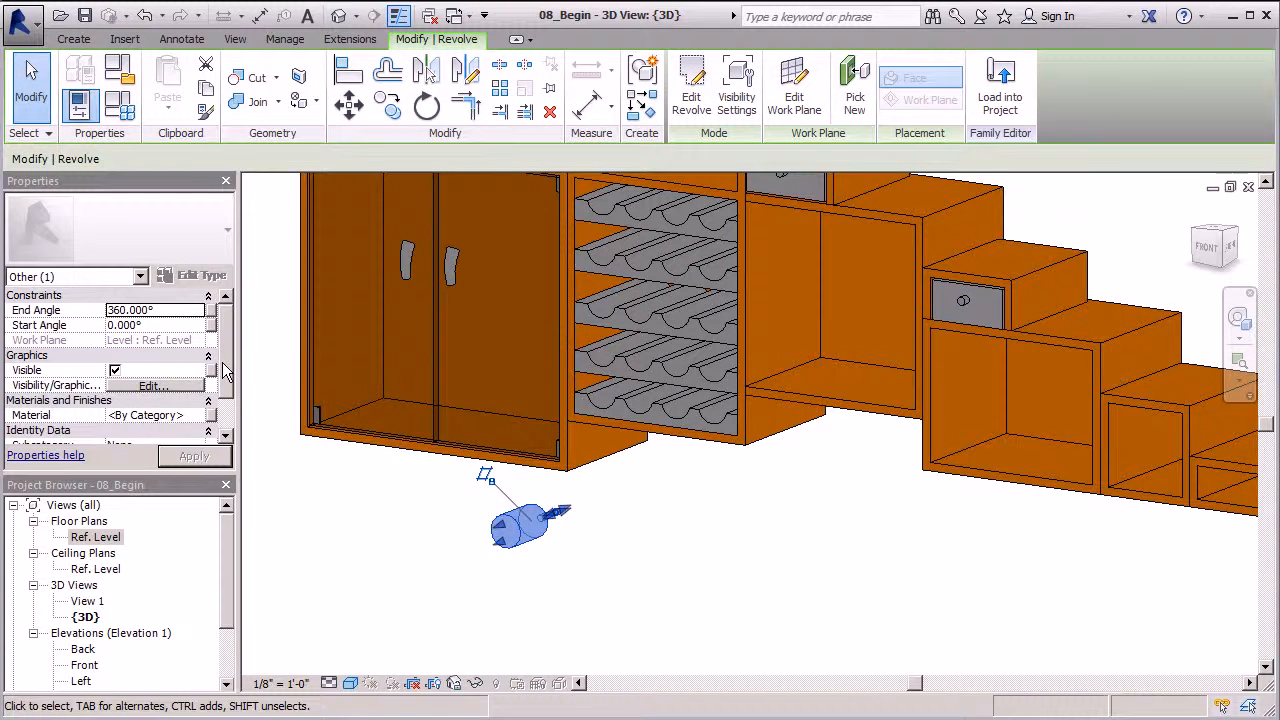
click(197, 415)
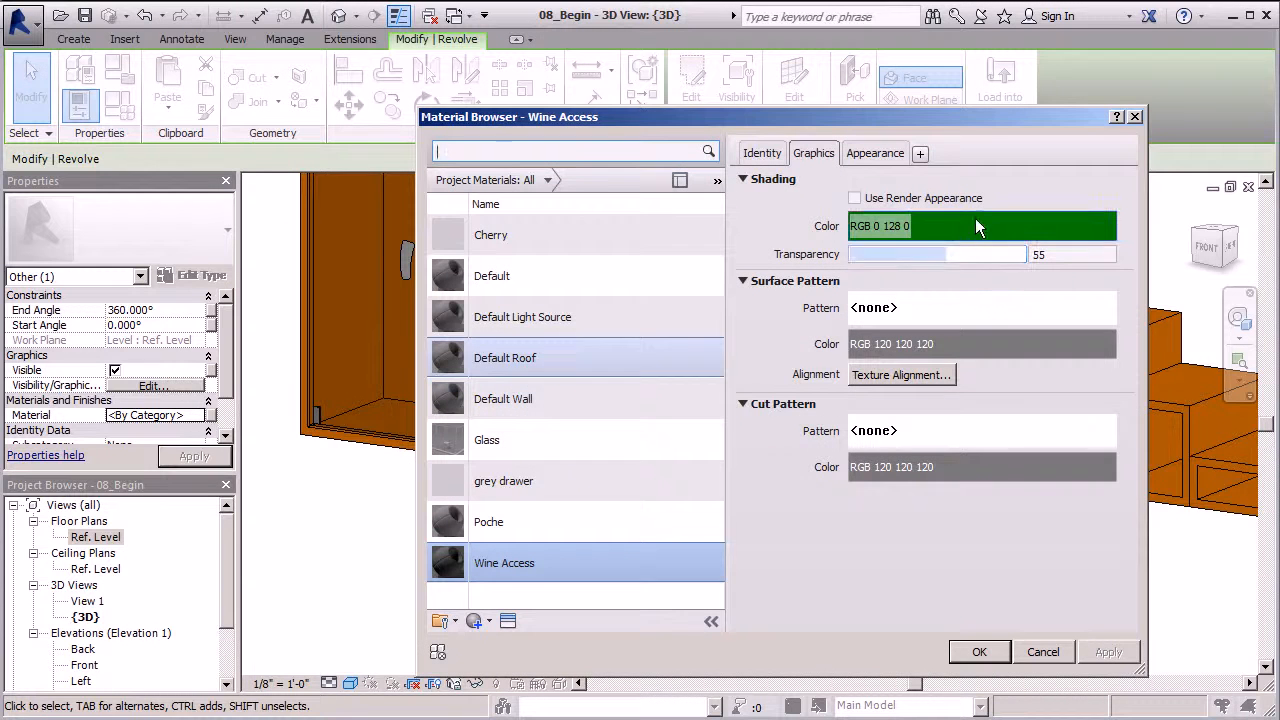
click(979, 651)
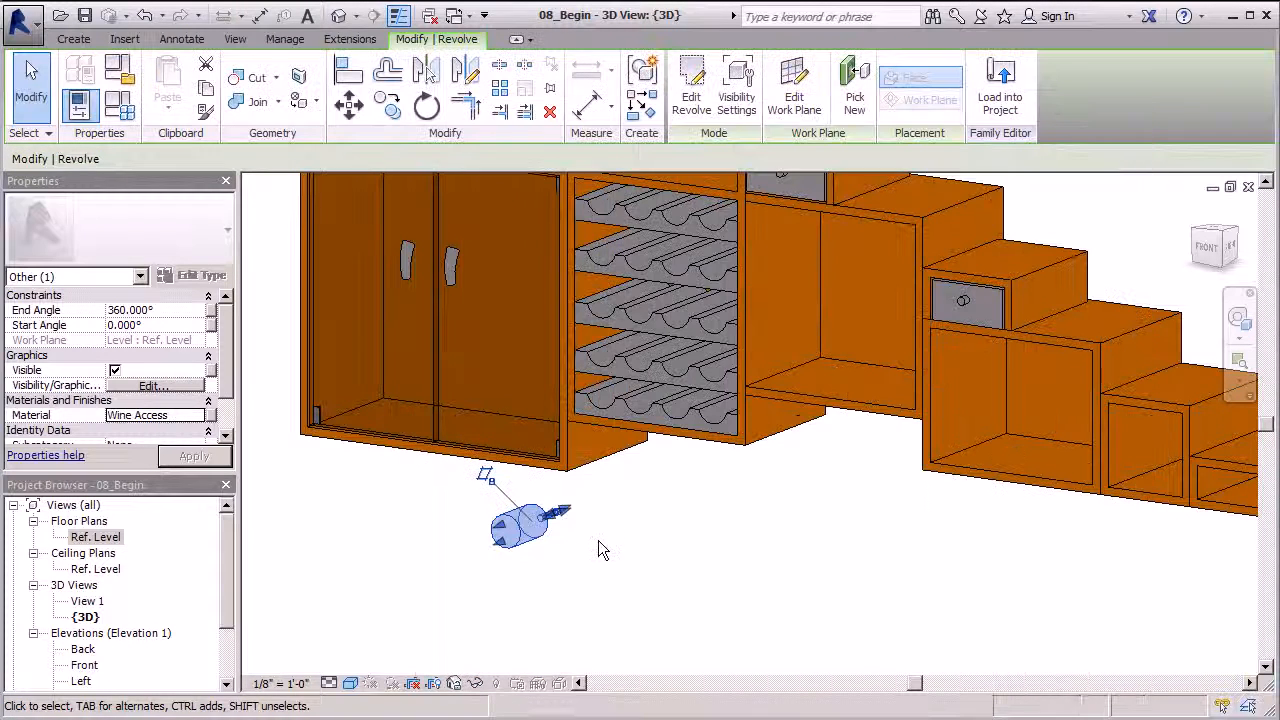
click(621, 570)
Dissociate the bottle from the Ref. Level work plane
scroll(597, 612, down, 3)
scroll(408, 585, up, 4)
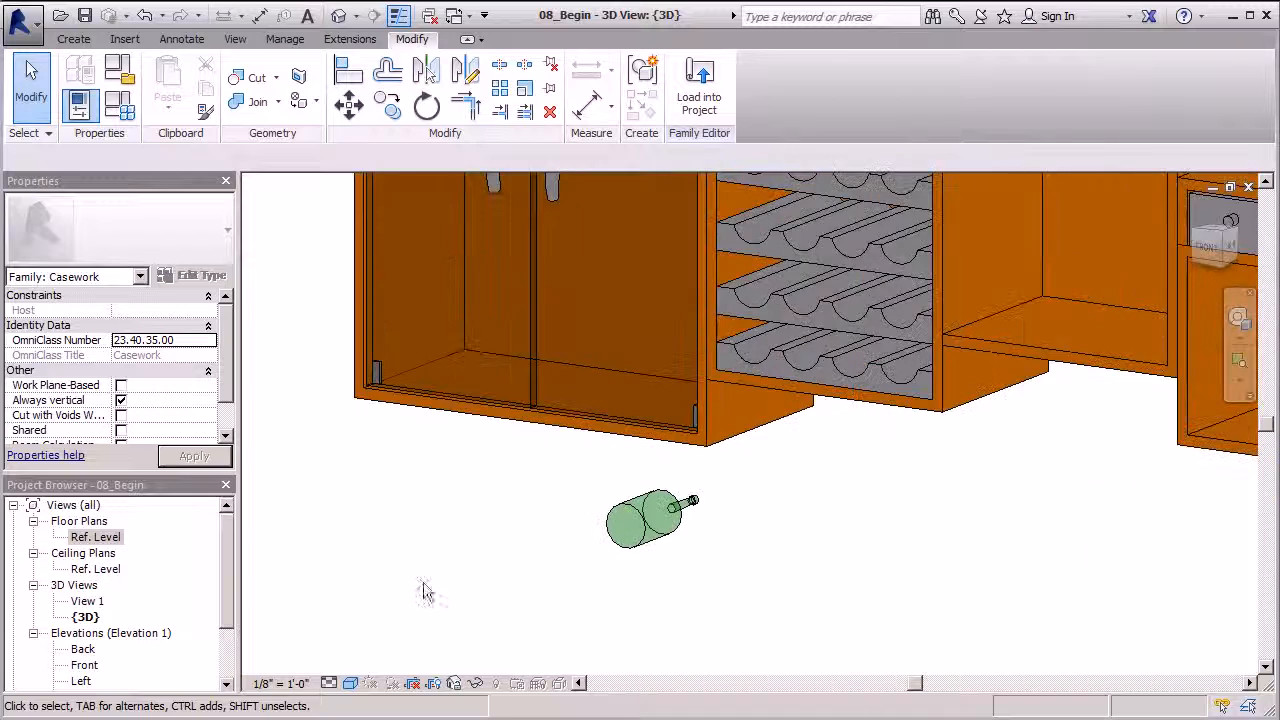
scroll(551, 551, down, 2)
click(605, 528)
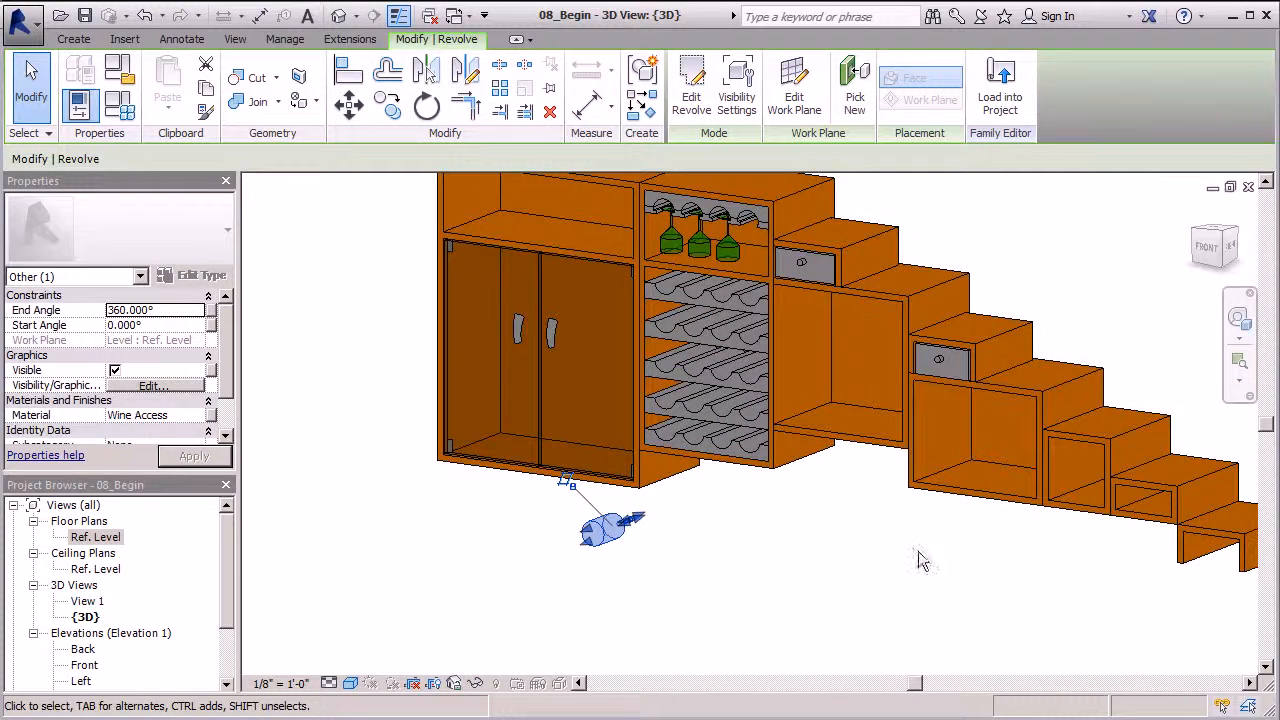
click(567, 484)
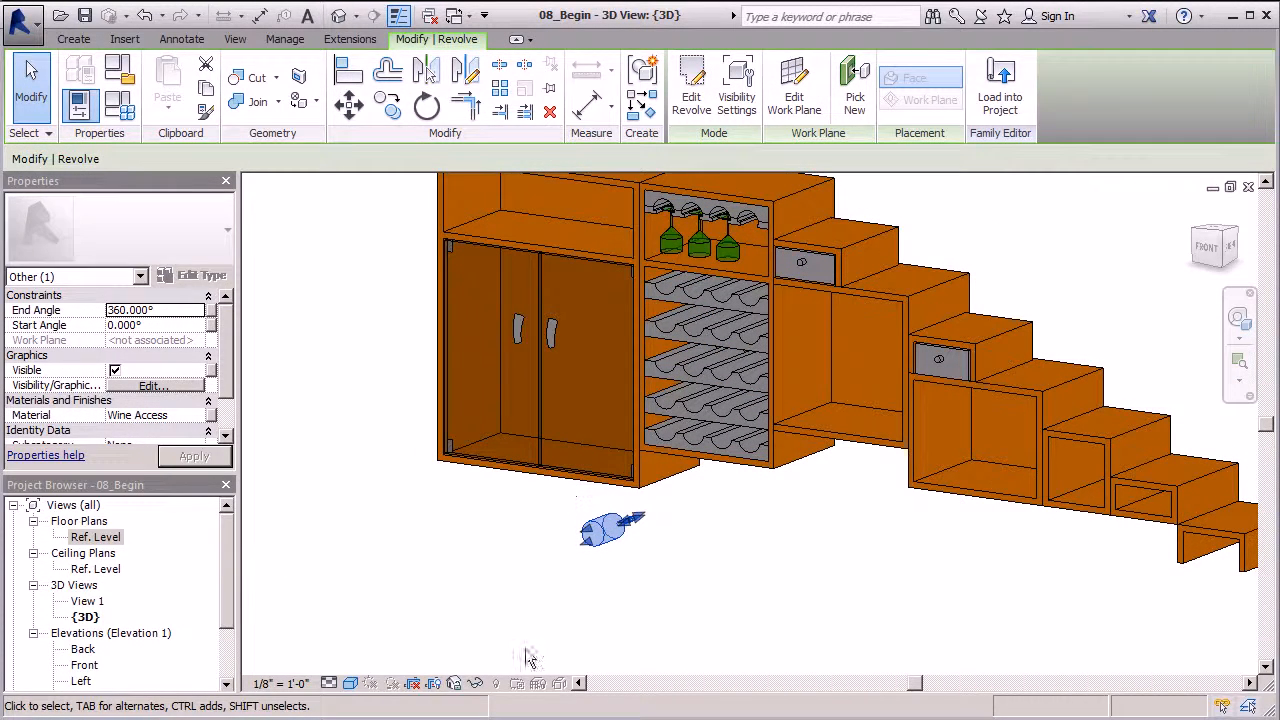
click(112, 538)
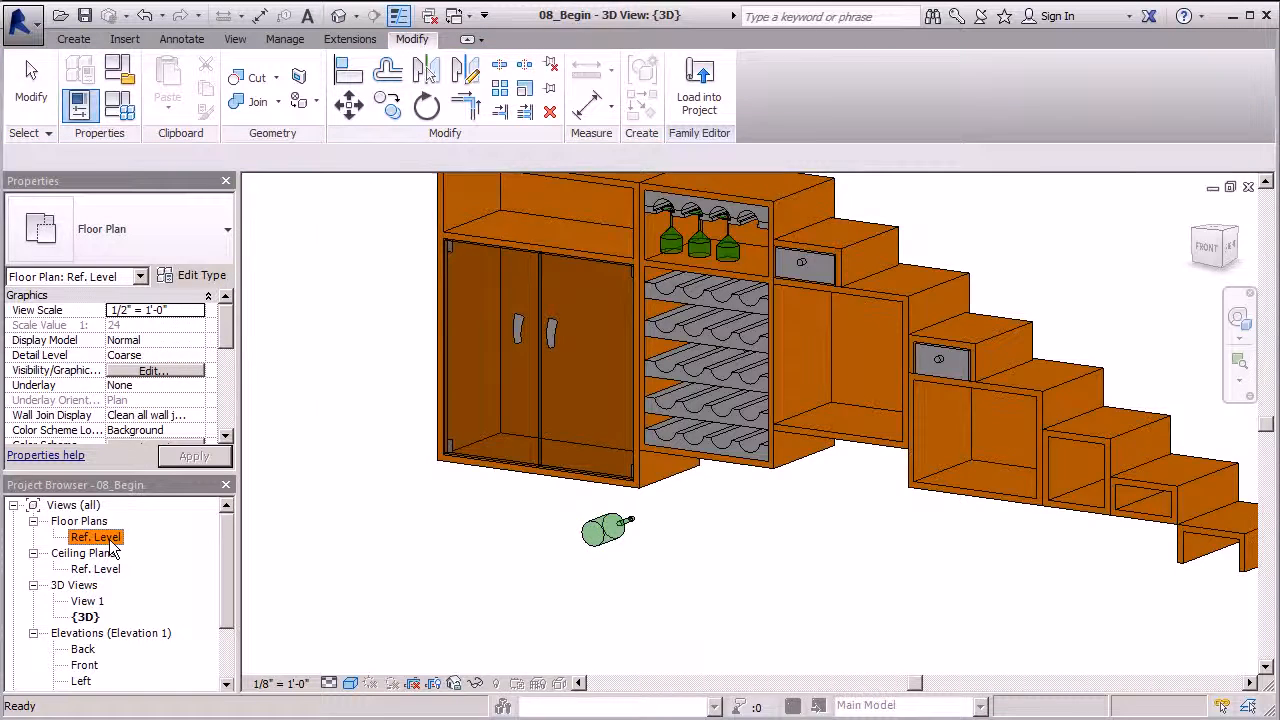
In the Ref. Level plan, move the bottle (MV) back inside the wine rack's depth
double_click(100, 538)
scroll(560, 580, down, 2)
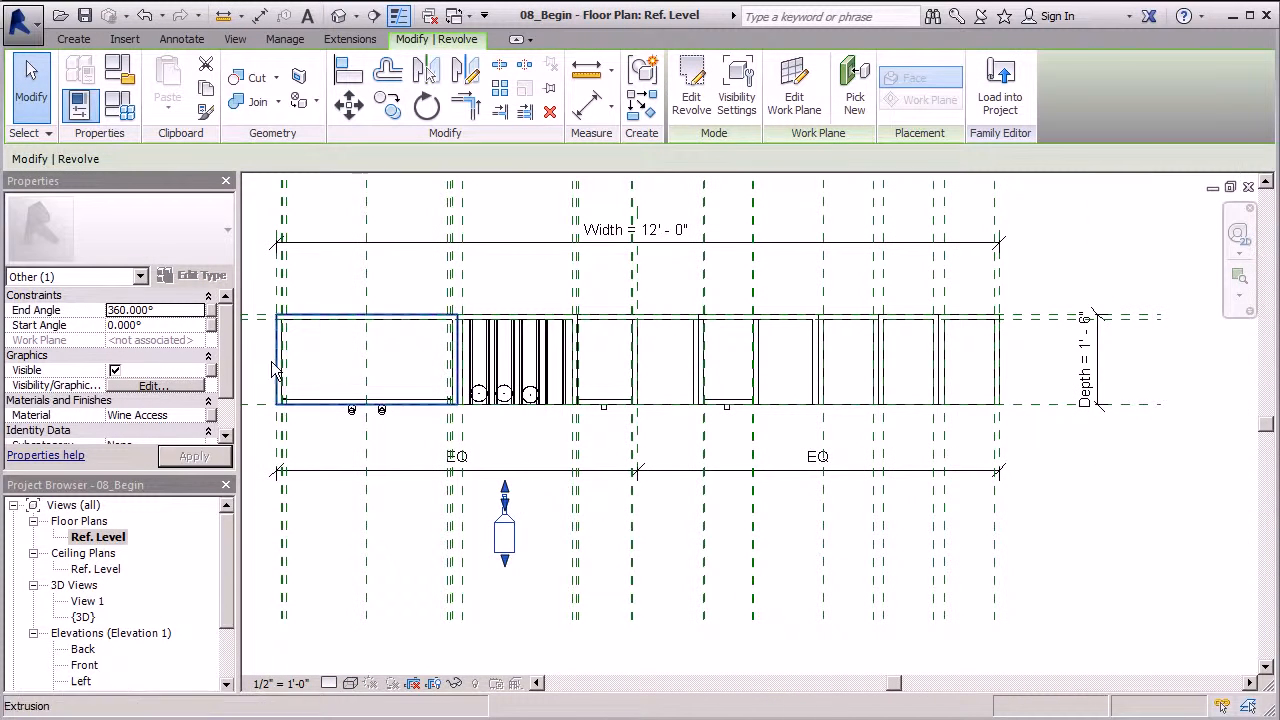
key(m)
key(v)
scroll(504, 525, up, 3)
click(504, 551)
click(510, 323)
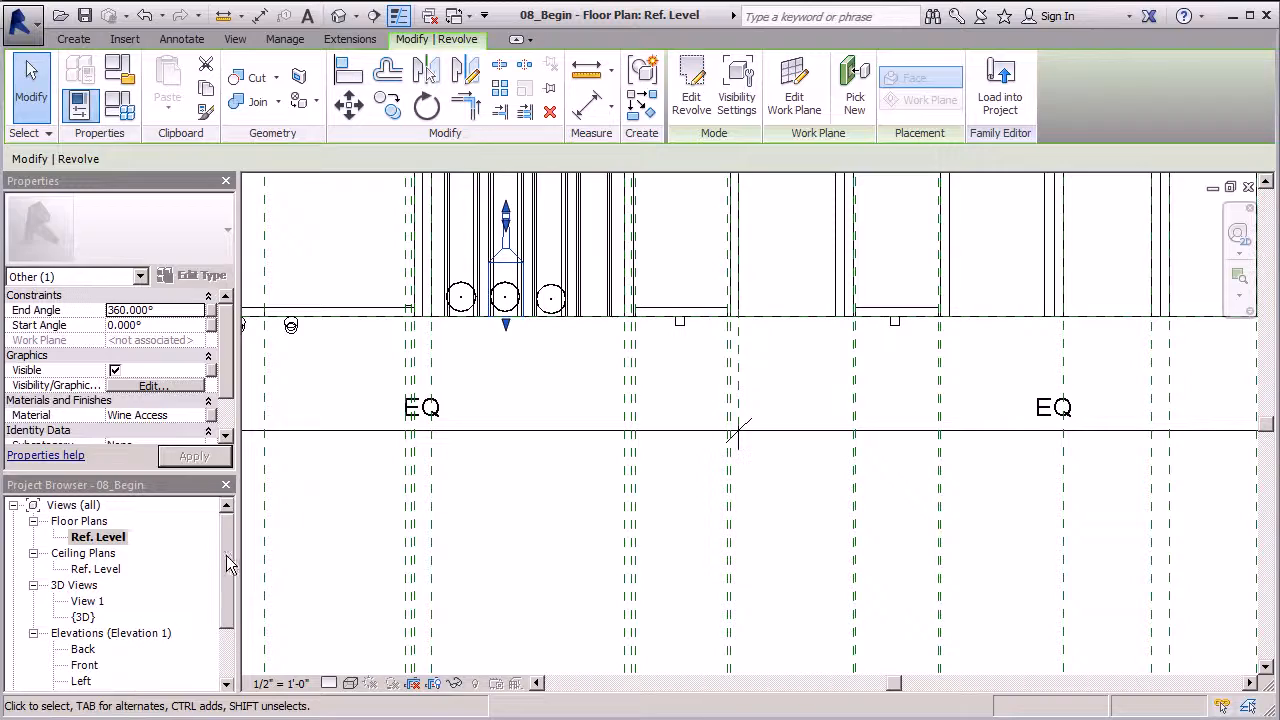
Open the Front elevation from the Project Browser
drag(227, 565, 227, 590)
double_click(85, 601)
scroll(490, 315, down, 8)
scroll(523, 615, up, 3)
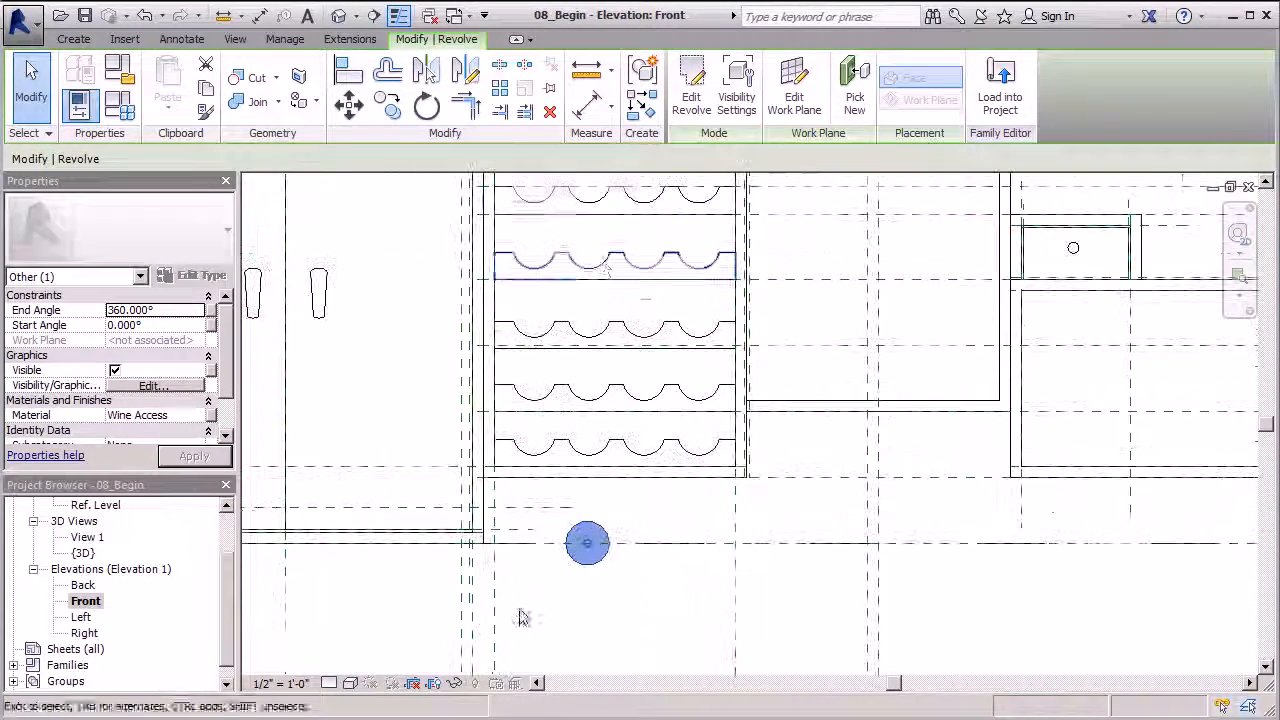
Move the bottle into the first slot of a rack shelf in Front elevation
click(349, 105)
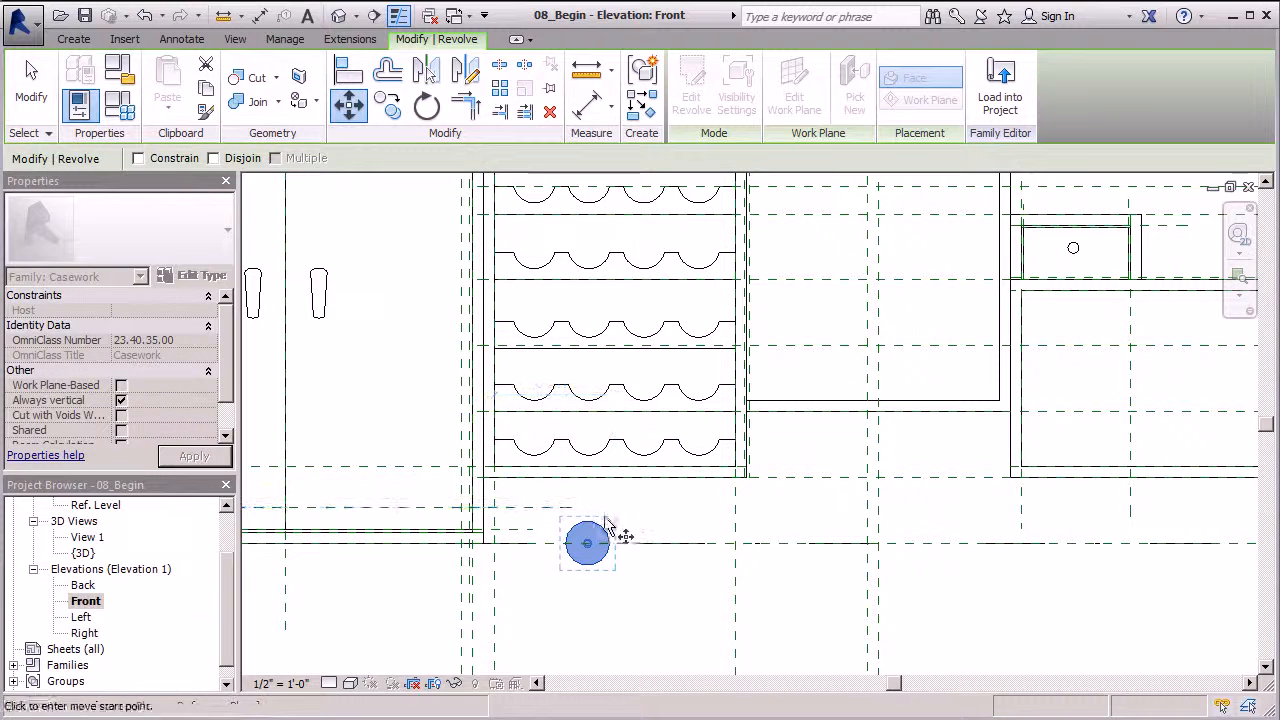
click(588, 564)
scroll(534, 536, down, 2)
scroll(548, 520, up, 5)
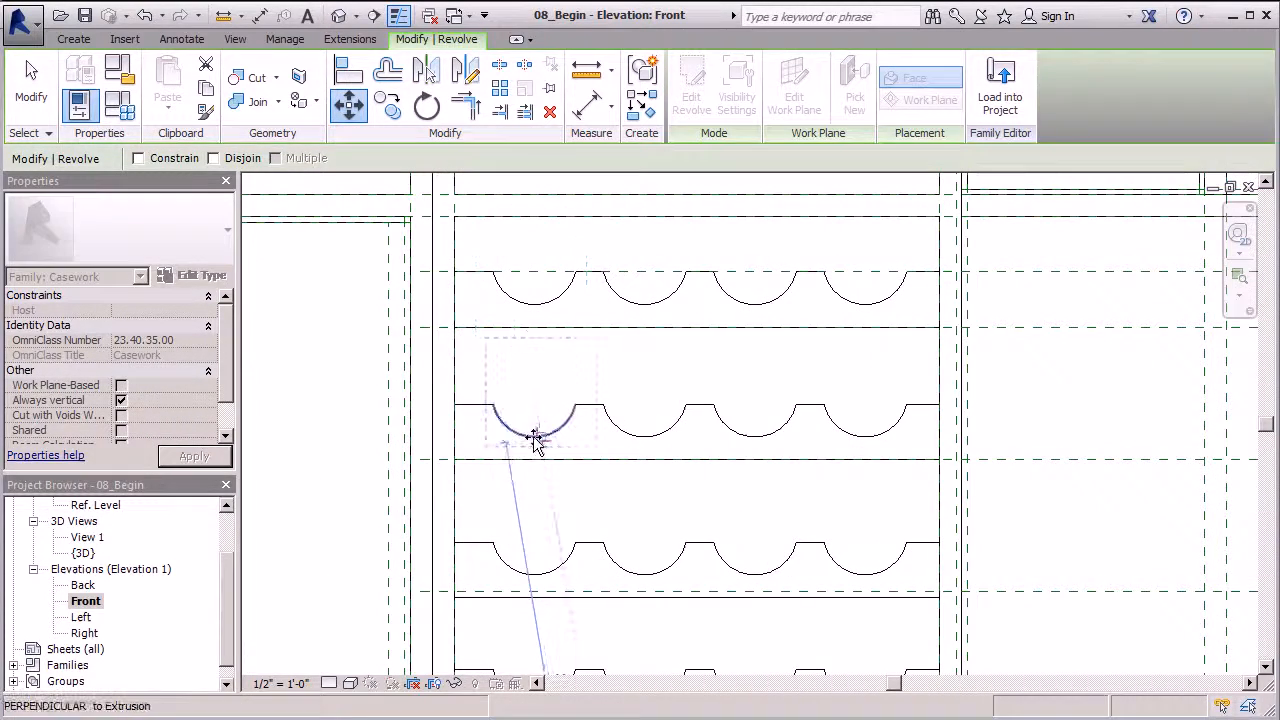
click(533, 437)
scroll(629, 451, down, 1)
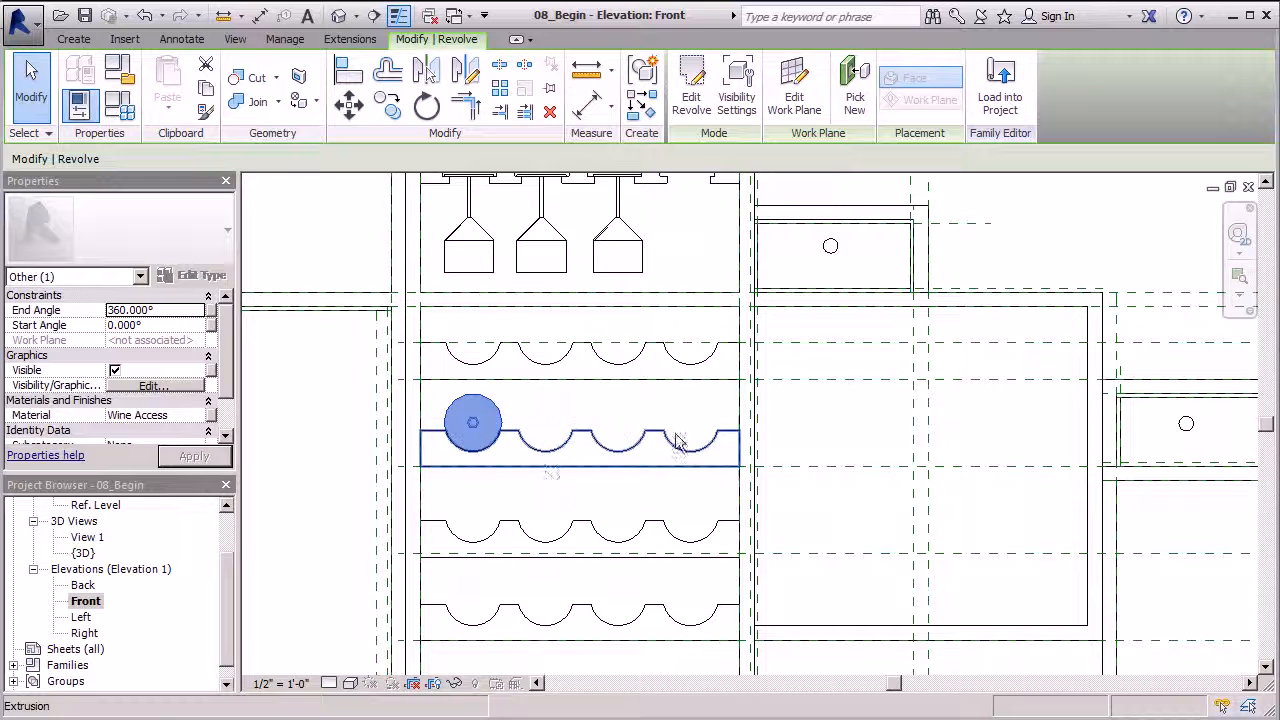
Copy the bottle three times at 5" spacing into the next slots, then view in {3D}
click(388, 104)
click(472, 455)
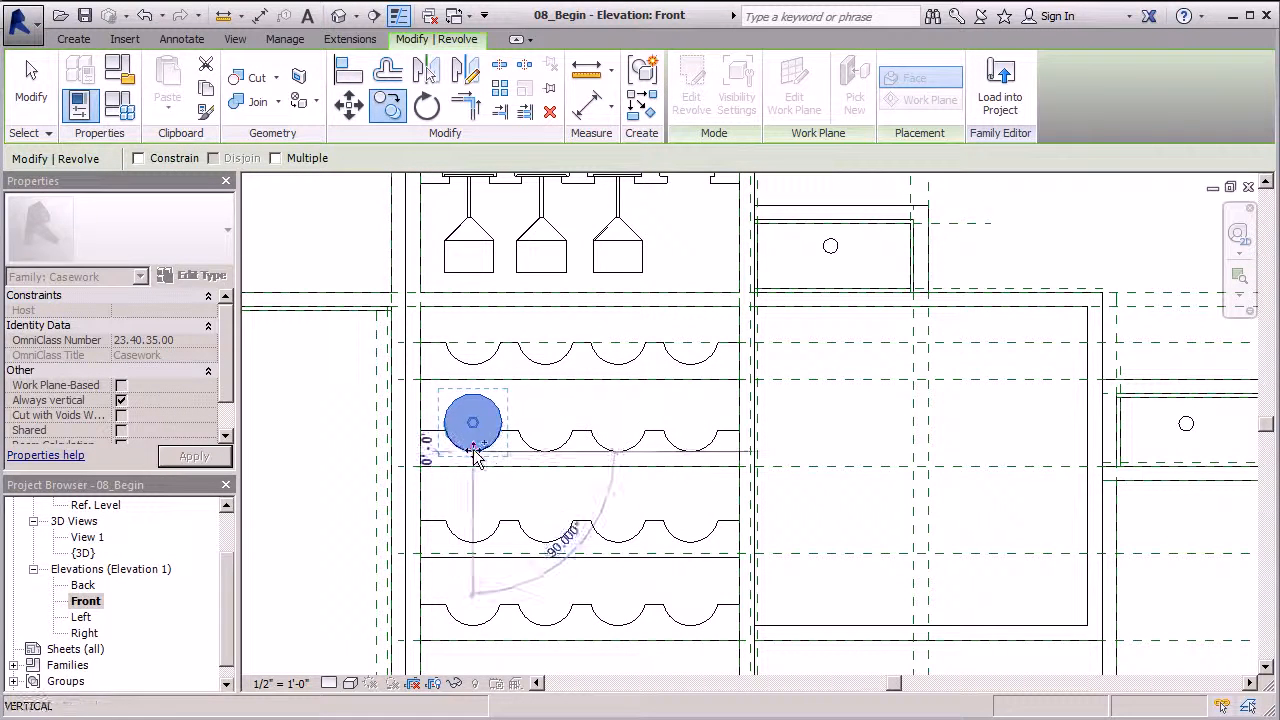
click(545, 453)
key(c)
key(o)
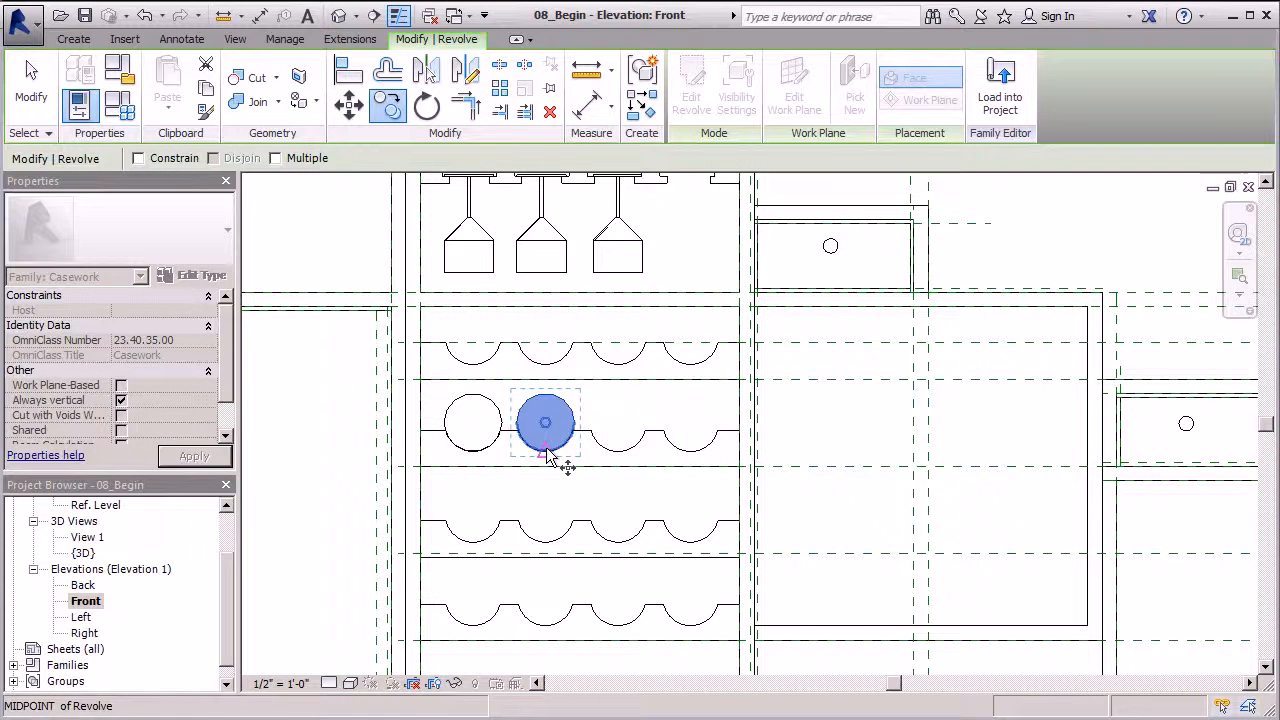
click(545, 453)
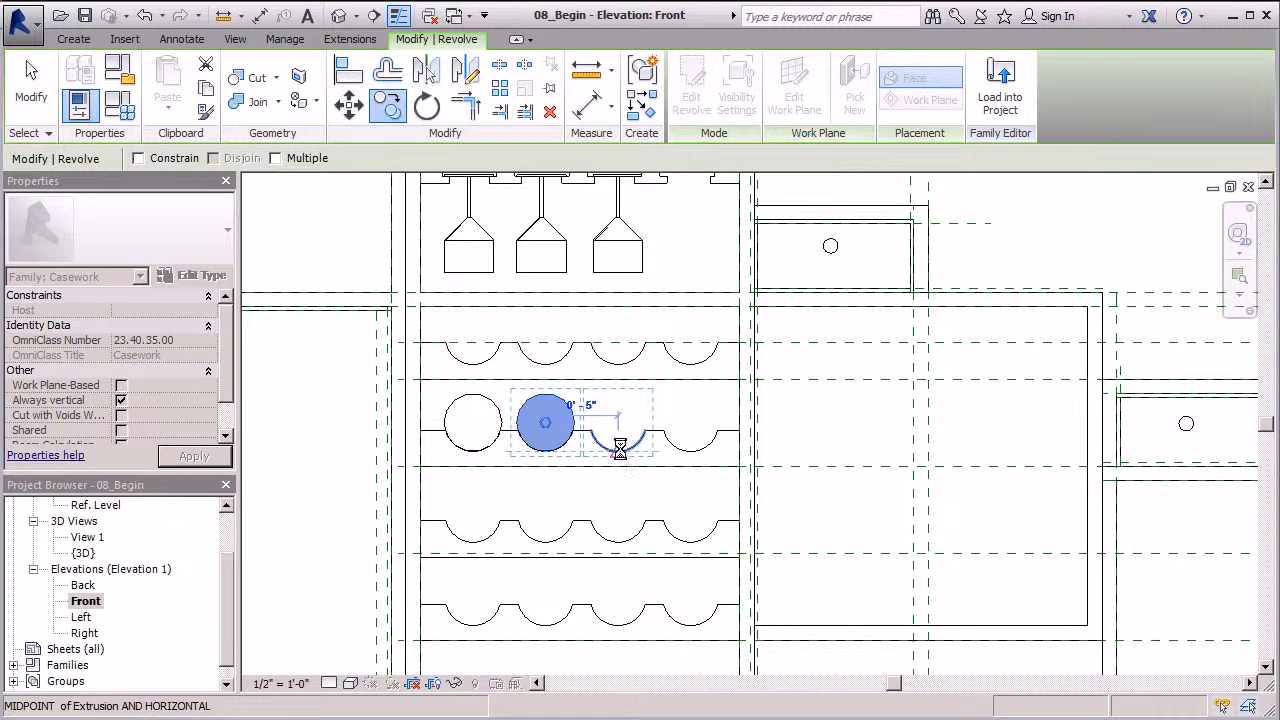
click(620, 451)
key(c)
key(o)
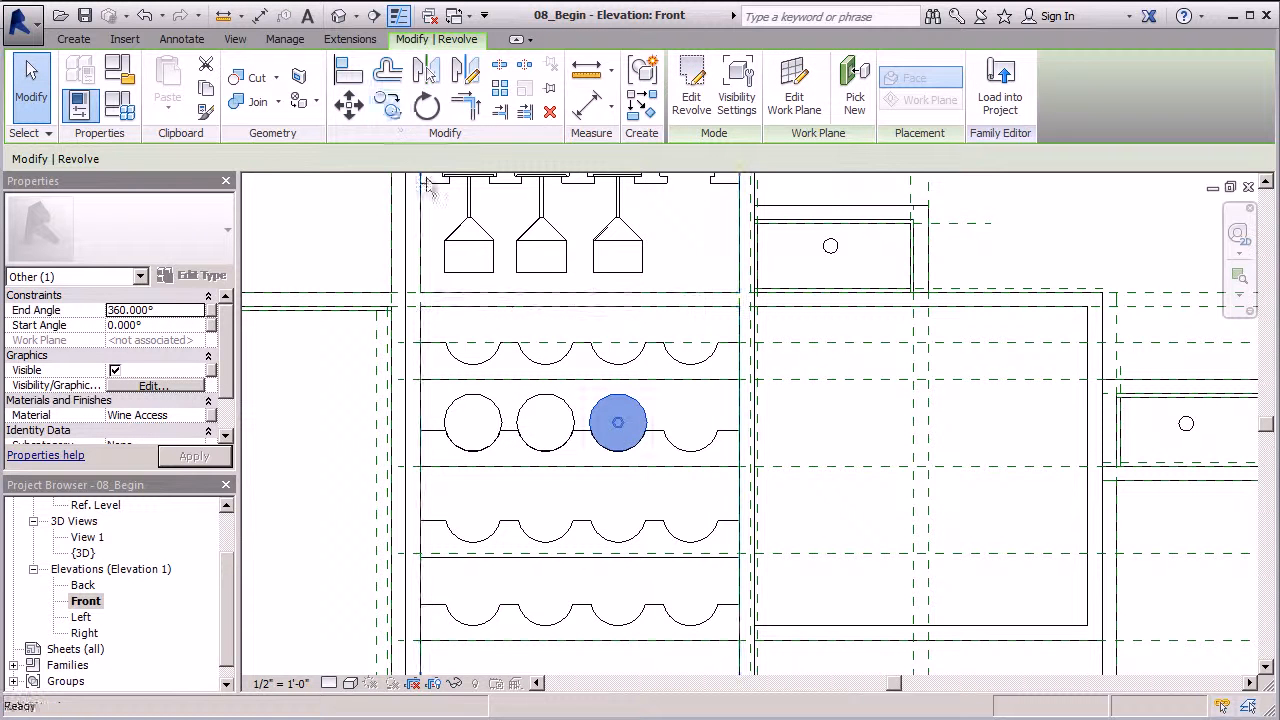
click(618, 451)
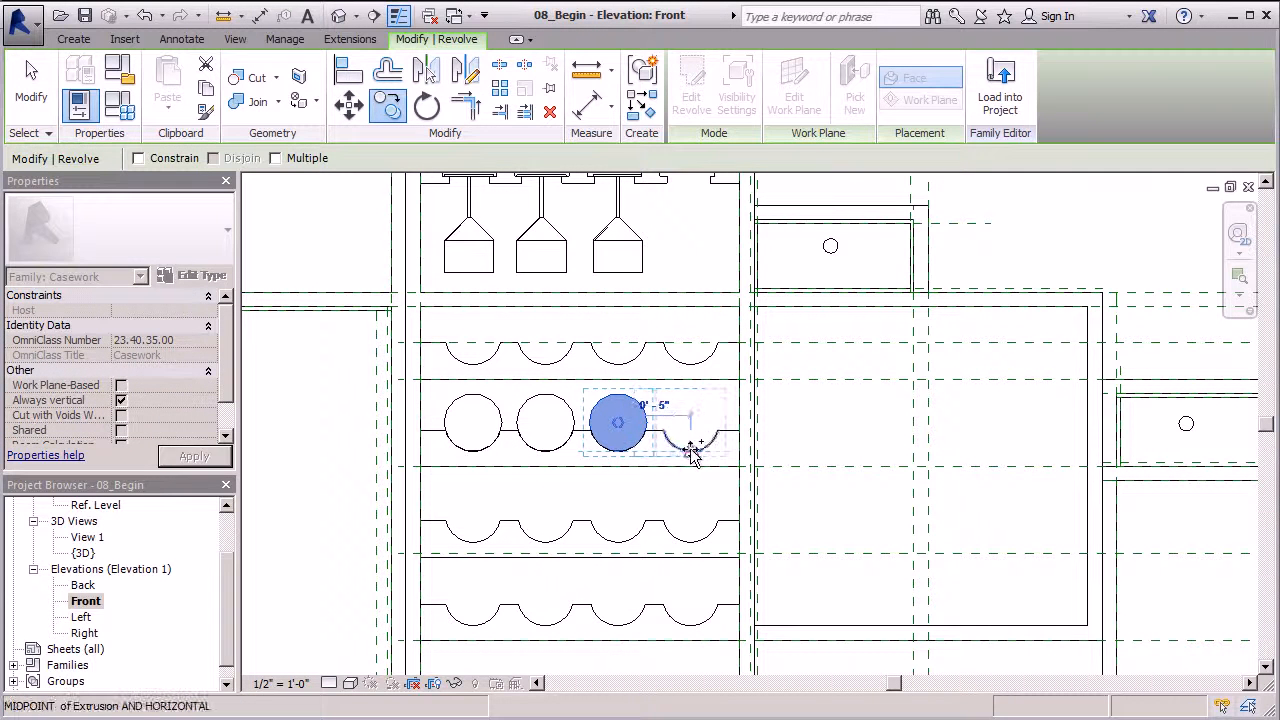
click(752, 460)
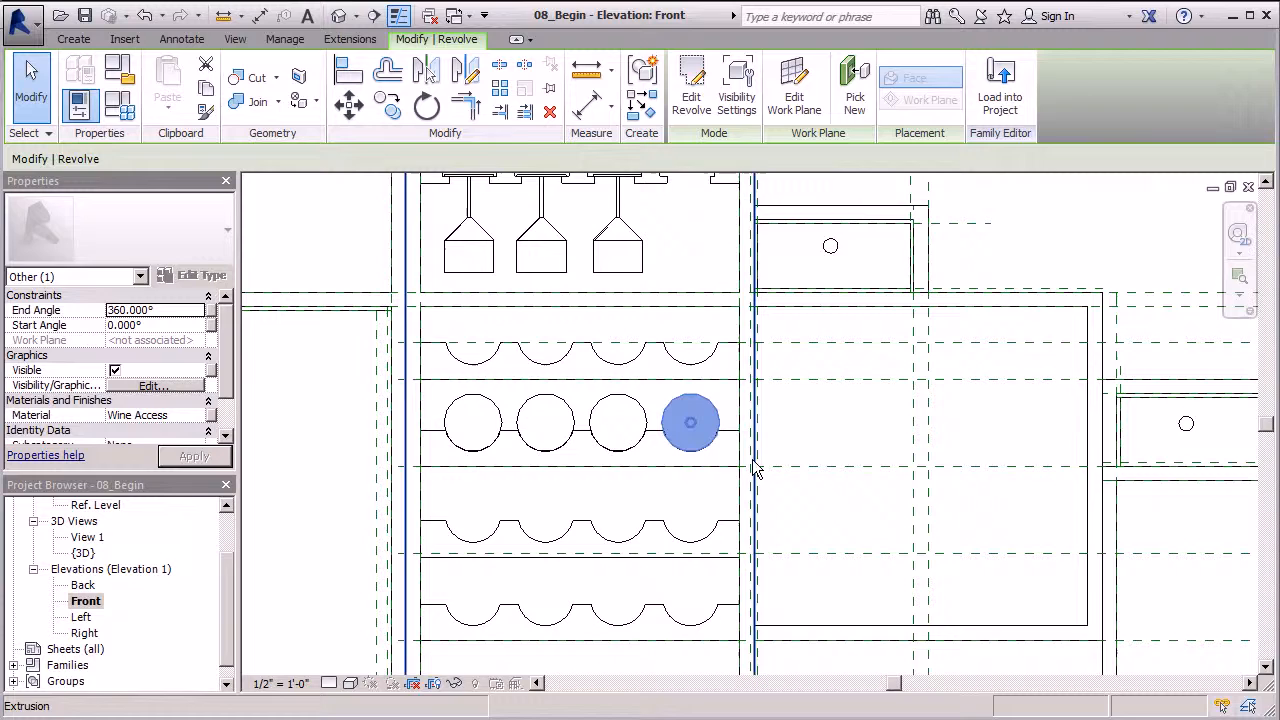
click(338, 16)
scroll(320, 537, down, 3)
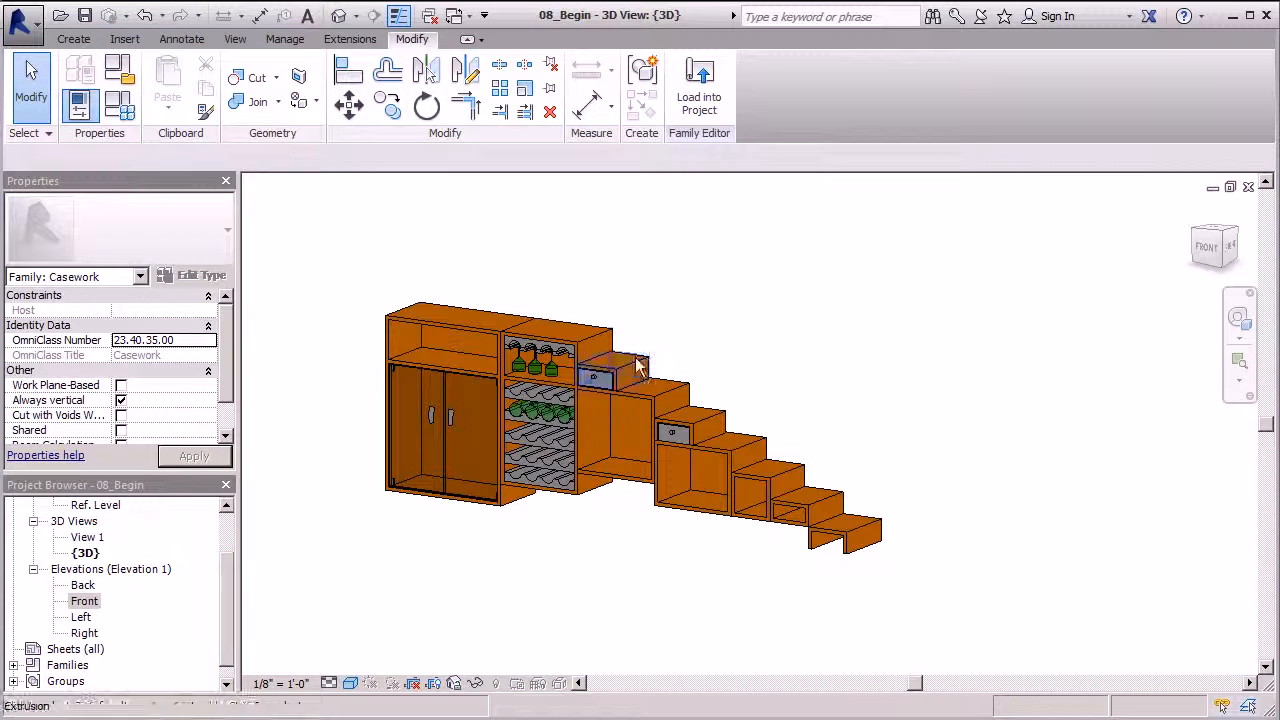
shift+middle_drag(609, 272, 660, 312)
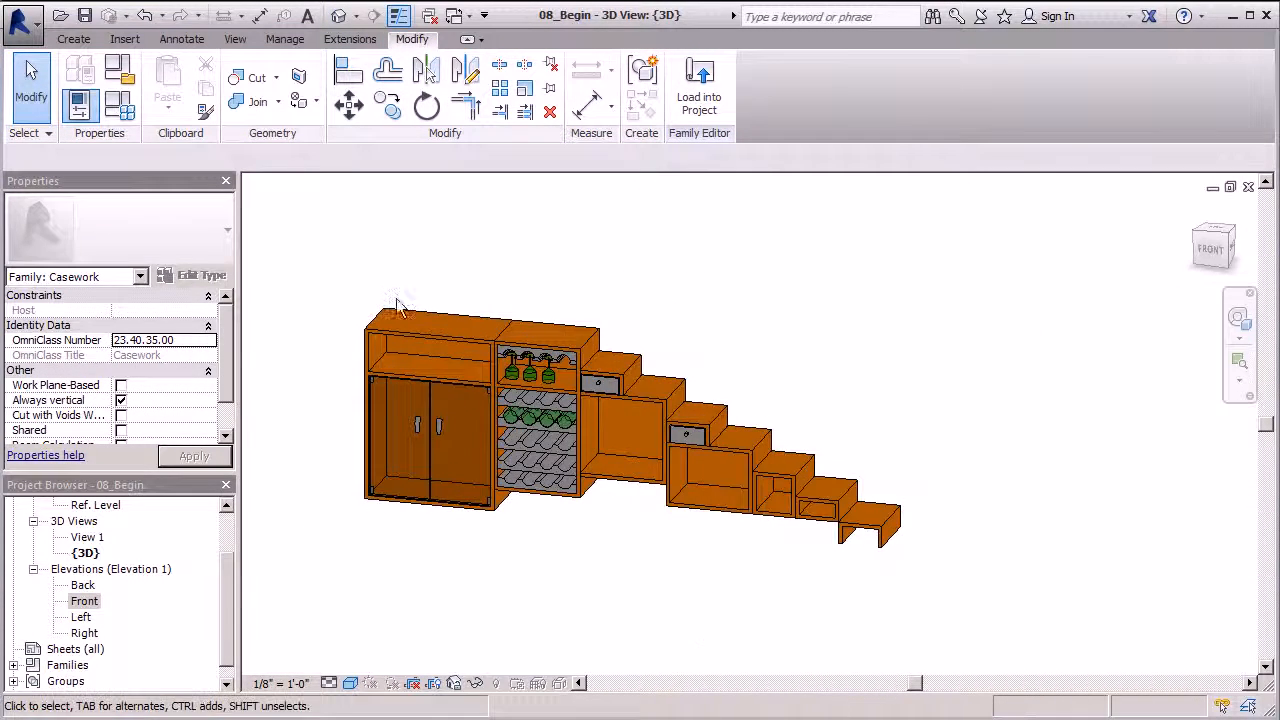
scroll(350, 306, up, 3)
shift+middle_drag(443, 255, 366, 271)
scroll(366, 271, down, 3)
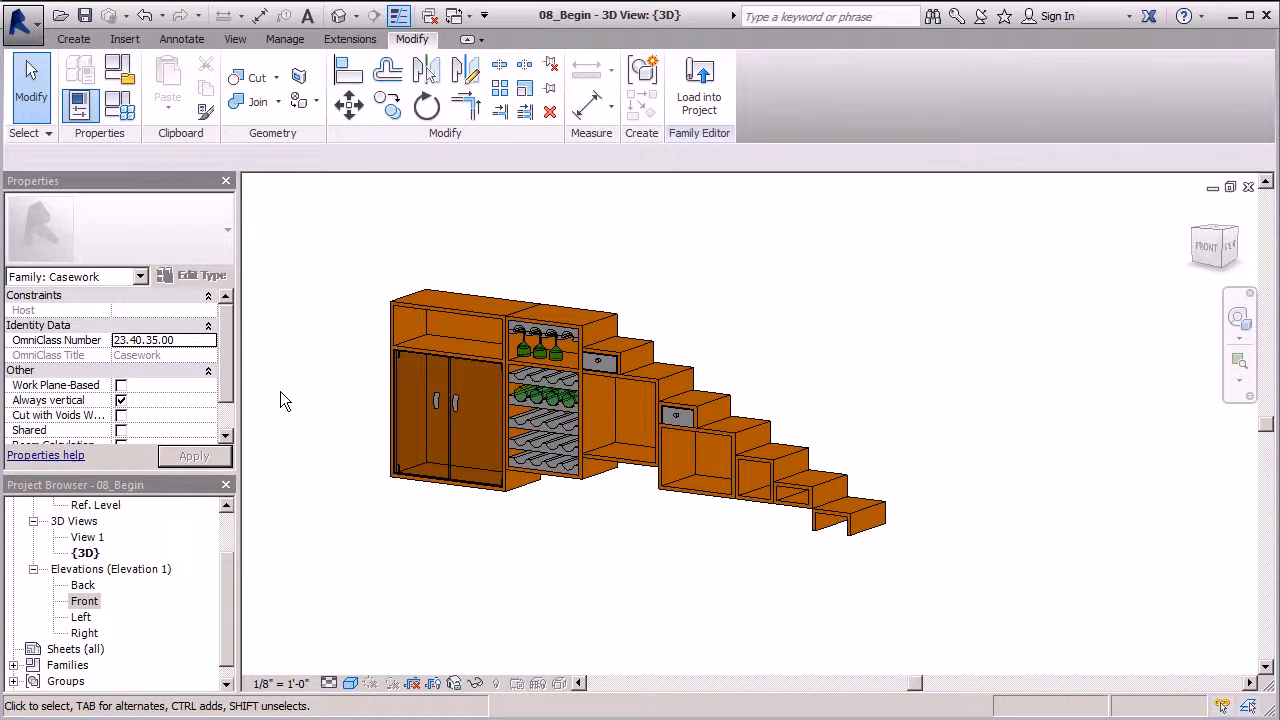
scroll(525, 400, up, 2)
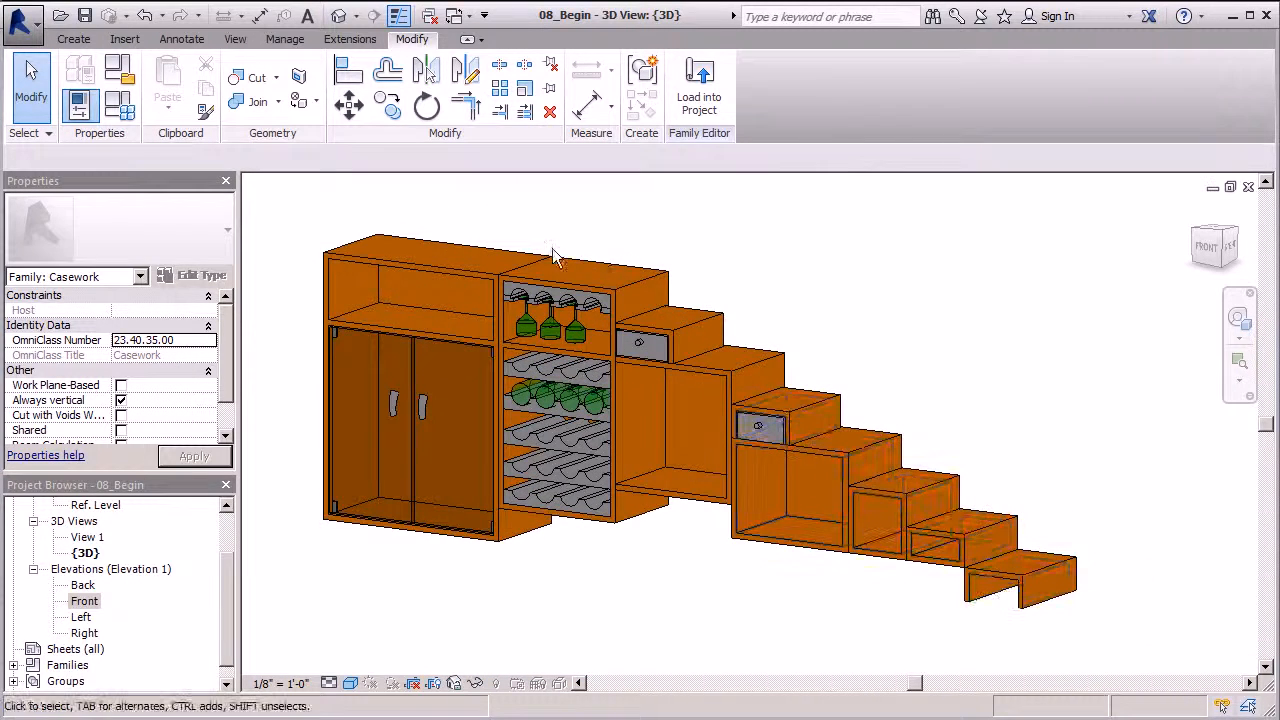
shift+middle_drag(853, 281, 906, 327)
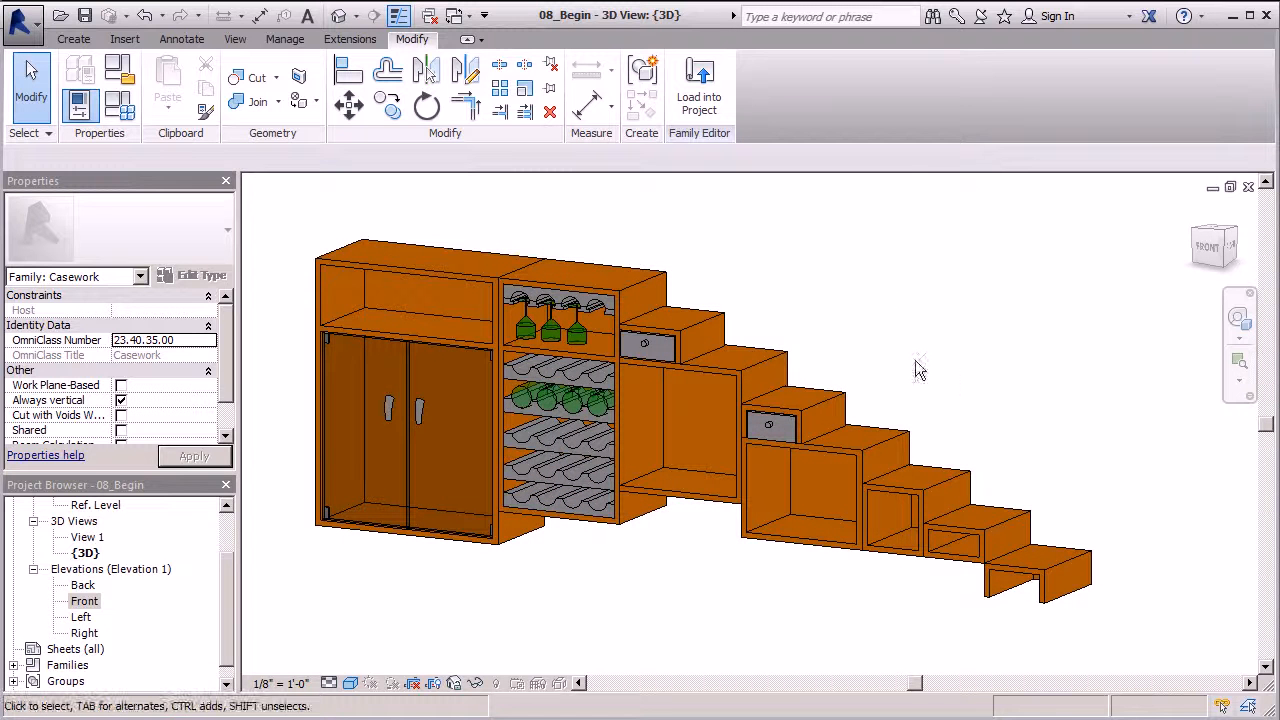
scroll(834, 378, down, 1)
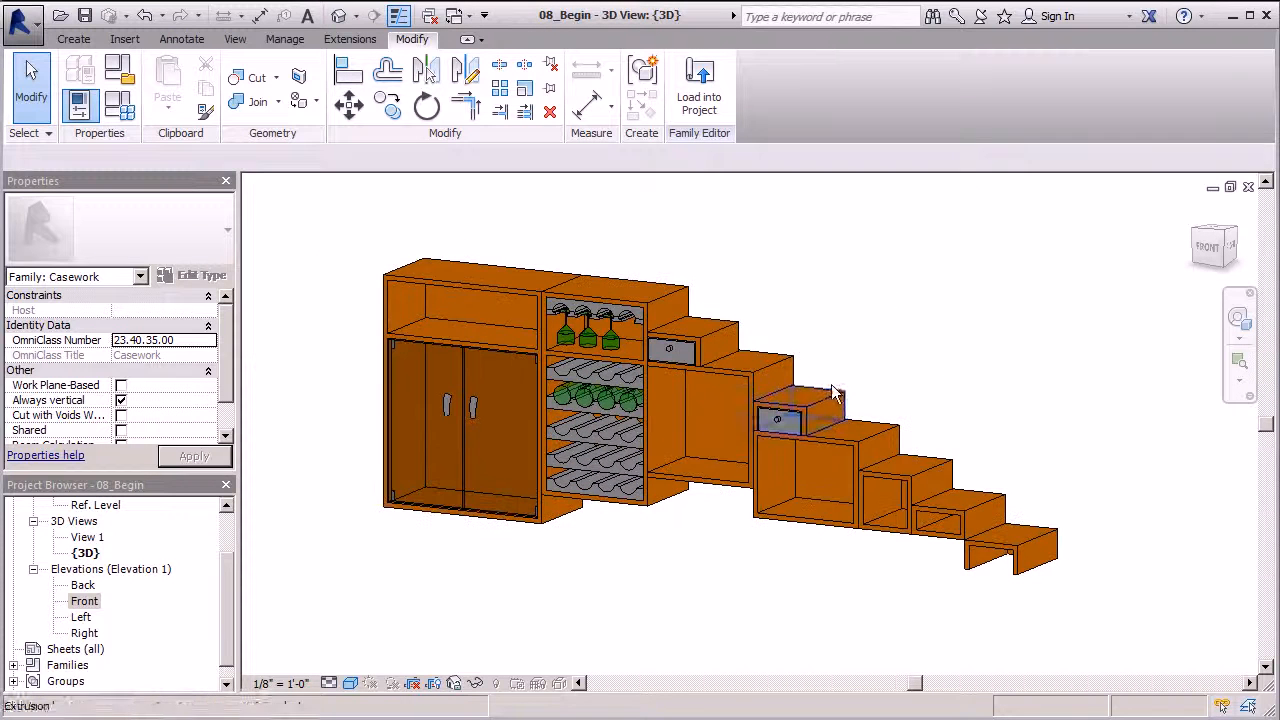